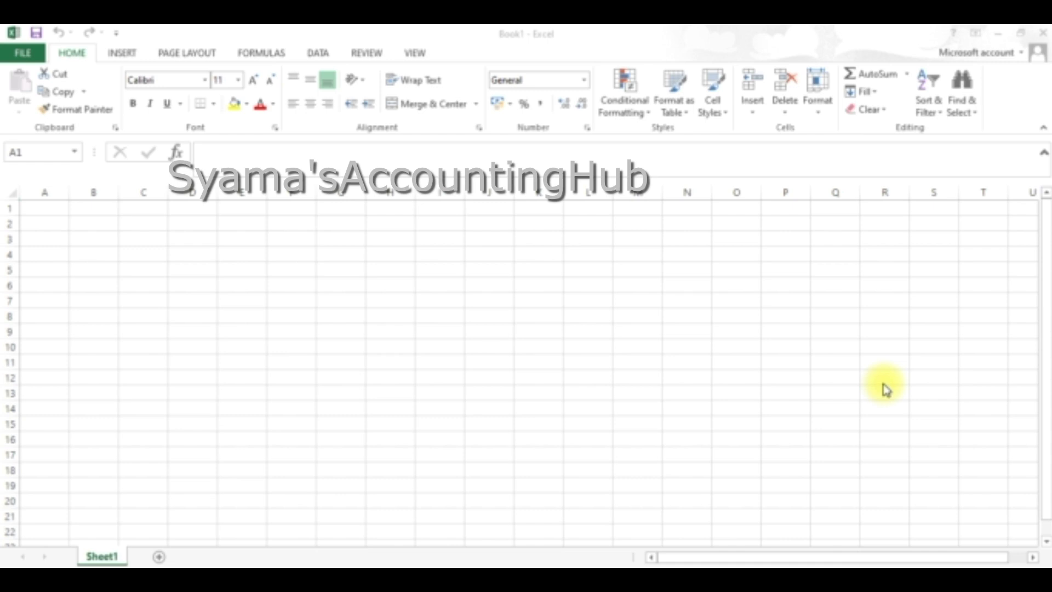
Step: Enter the title "Cash Book" in cell A1 and merge and center it across A1:F3
{"action": "left_click", "coordinate": [60, 211]}
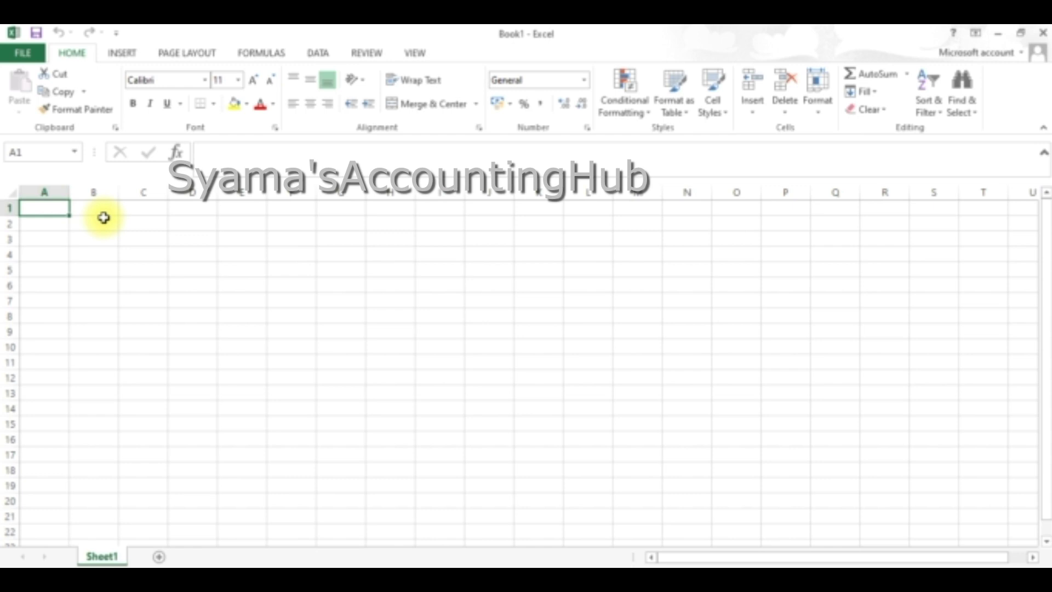
{"action": "type", "text": "Ca"}
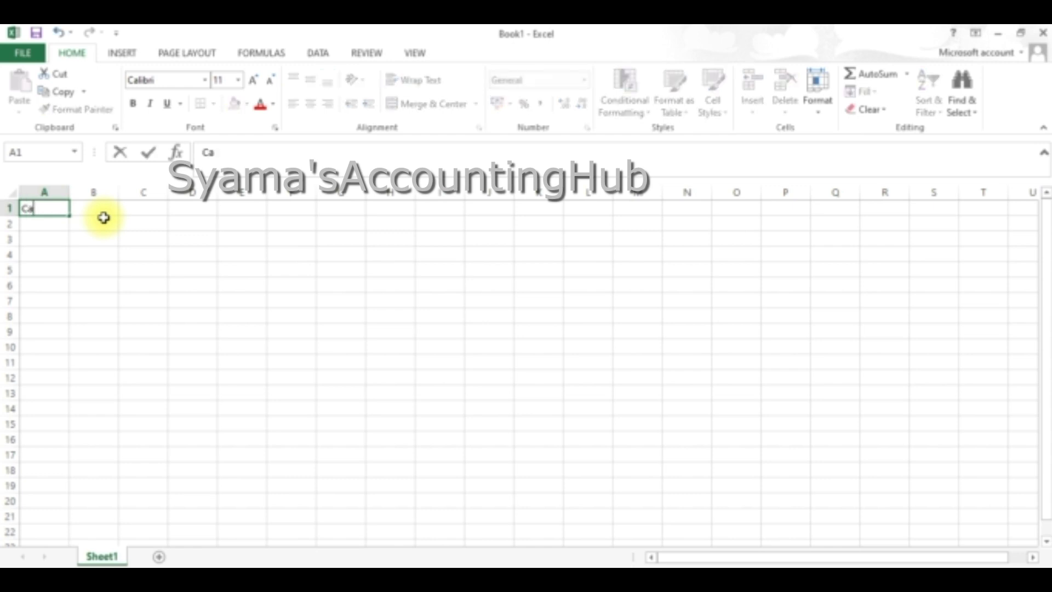
{"action": "type", "text": "sh Book"}
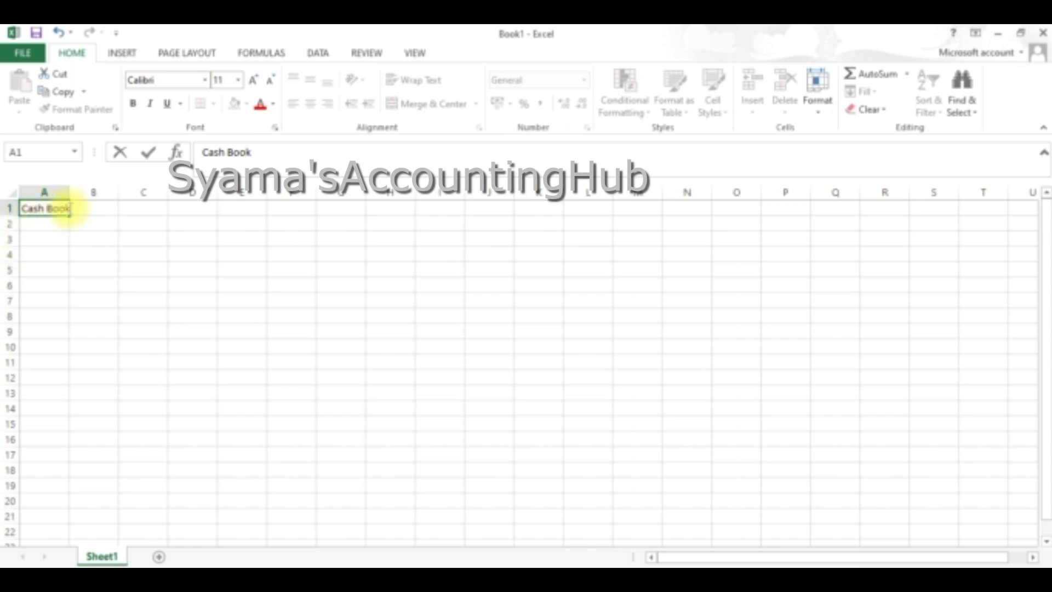
{"action": "left_click_drag", "start_coordinate": [61, 208], "coordinate": [298, 238]}
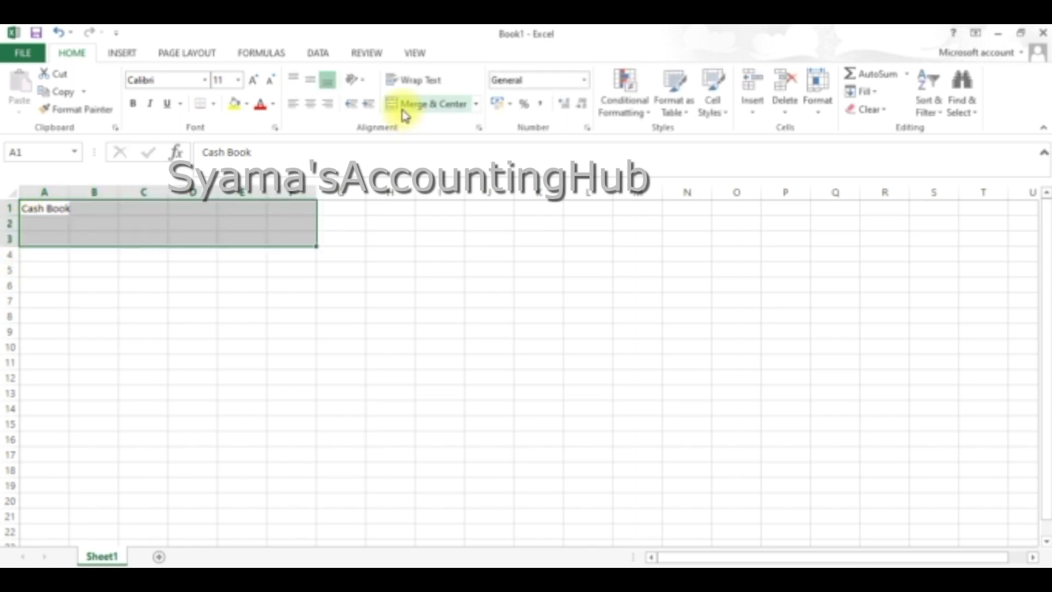
{"action": "left_click", "coordinate": [399, 104]}
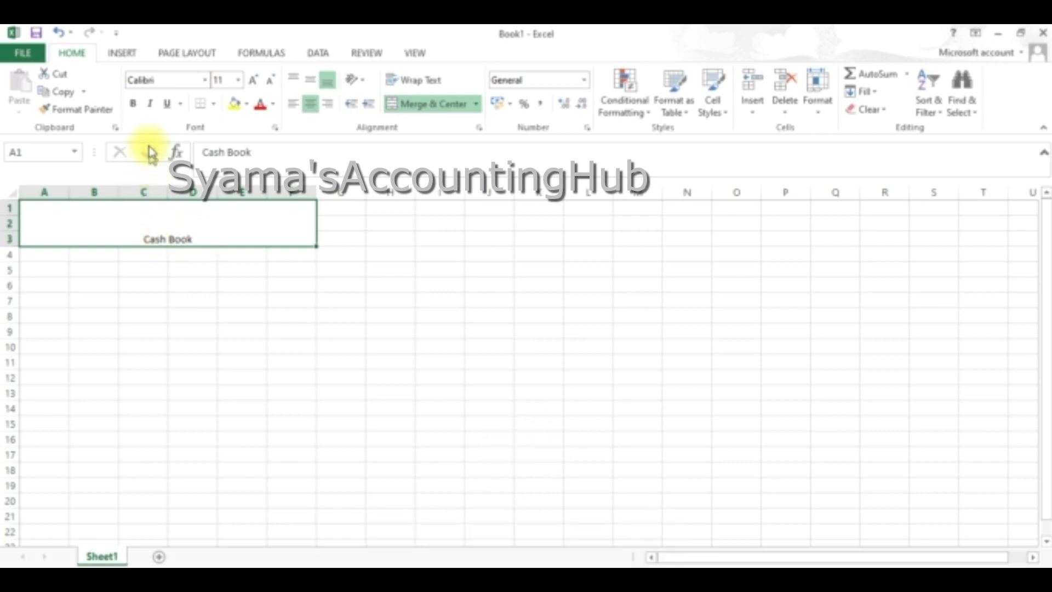
Step: Format the merged "Cash Book" title as bold with font size 24
{"action": "left_click", "coordinate": [132, 107]}
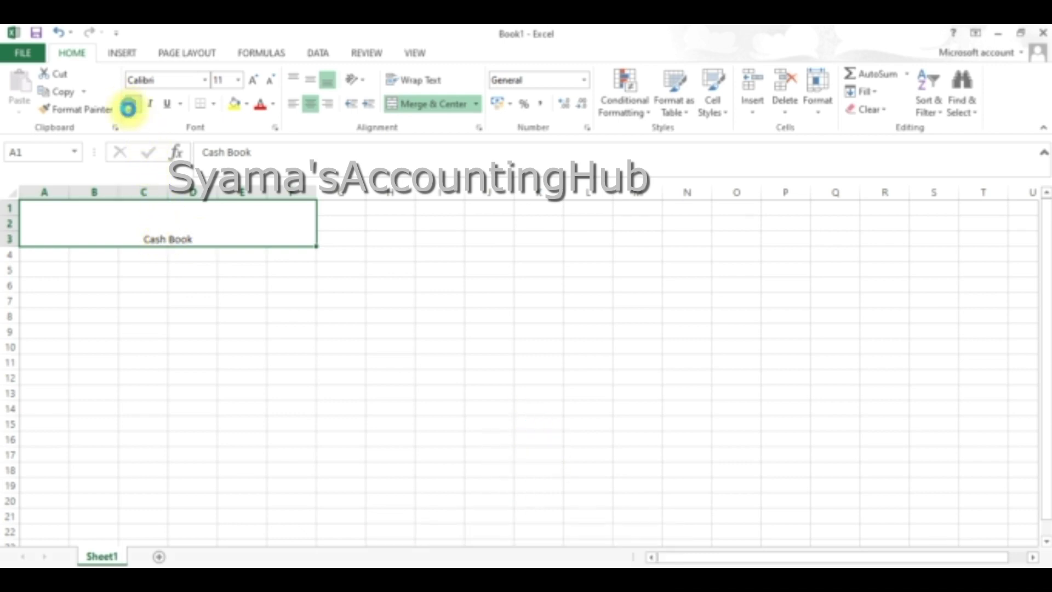
{"action": "double_click", "coordinate": [181, 237]}
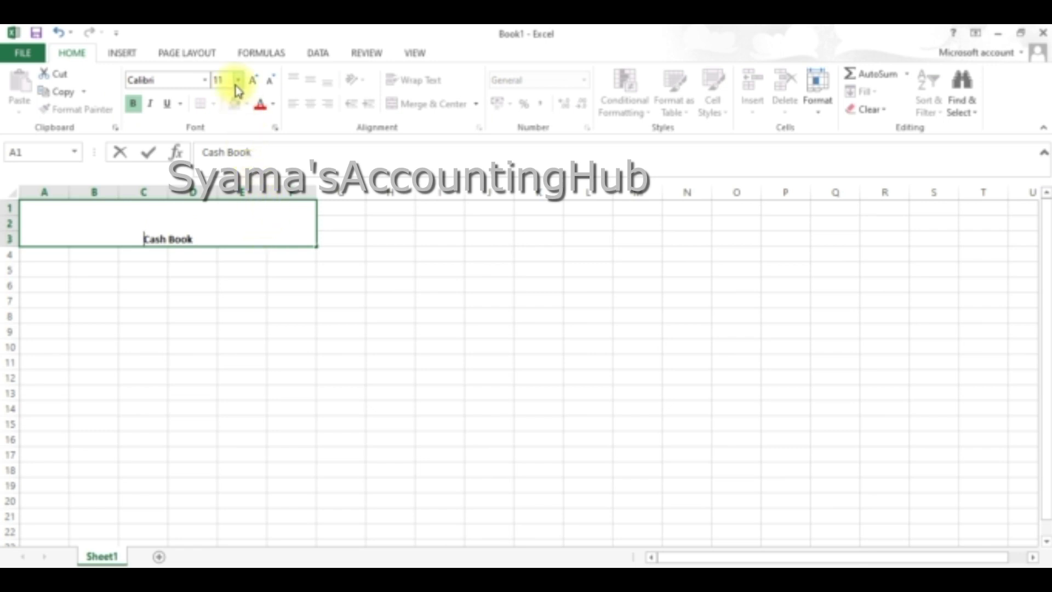
{"action": "left_click", "coordinate": [237, 82]}
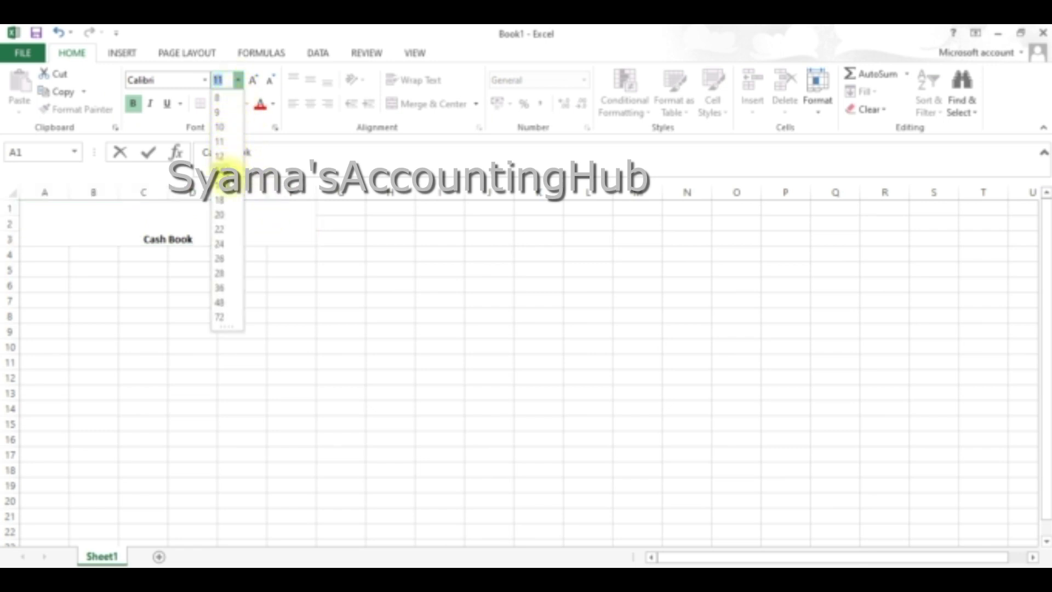
{"action": "left_click", "coordinate": [221, 262]}
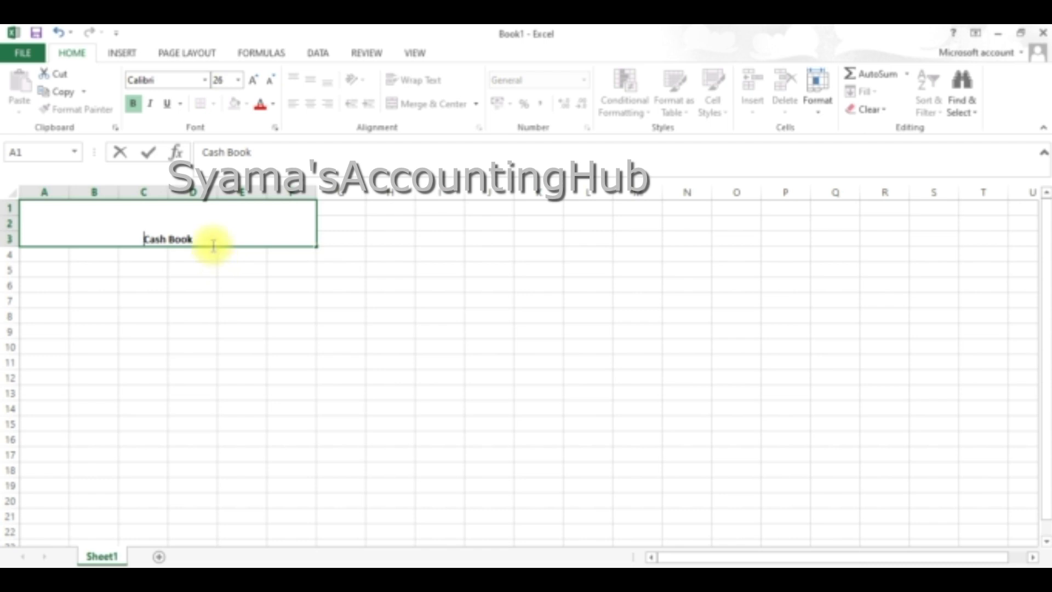
{"action": "double_click", "coordinate": [209, 244]}
{"action": "left_click_drag", "start_coordinate": [199, 241], "coordinate": [146, 241]}
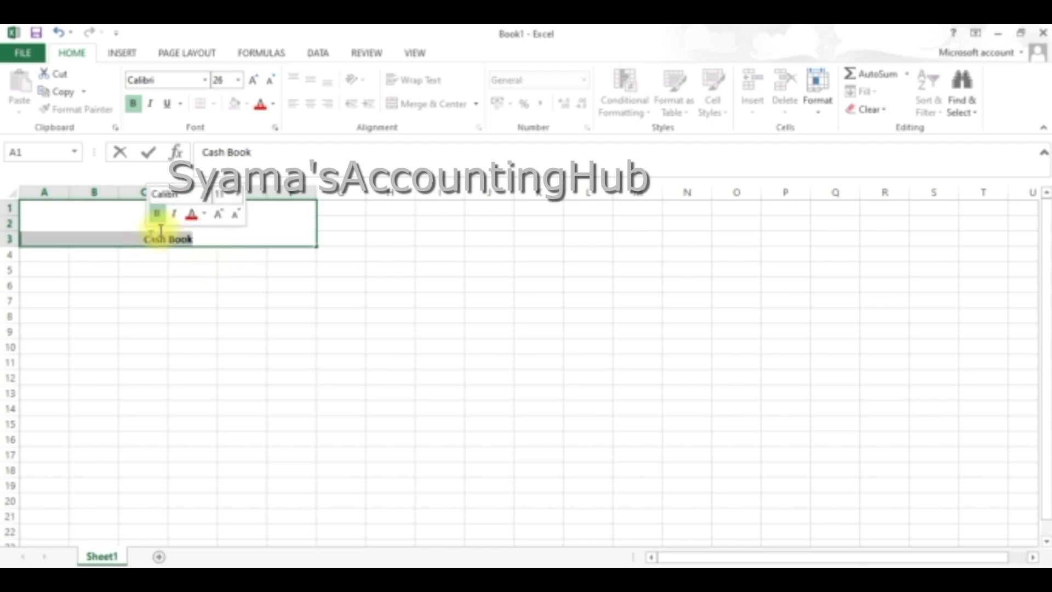
{"action": "left_click", "coordinate": [238, 80]}
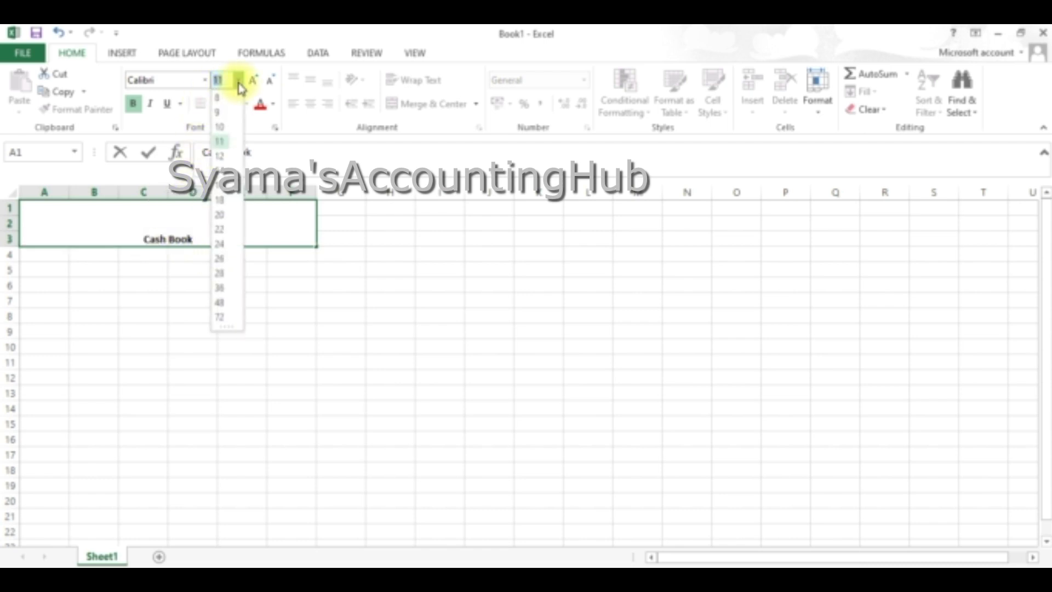
{"action": "left_click", "coordinate": [229, 244]}
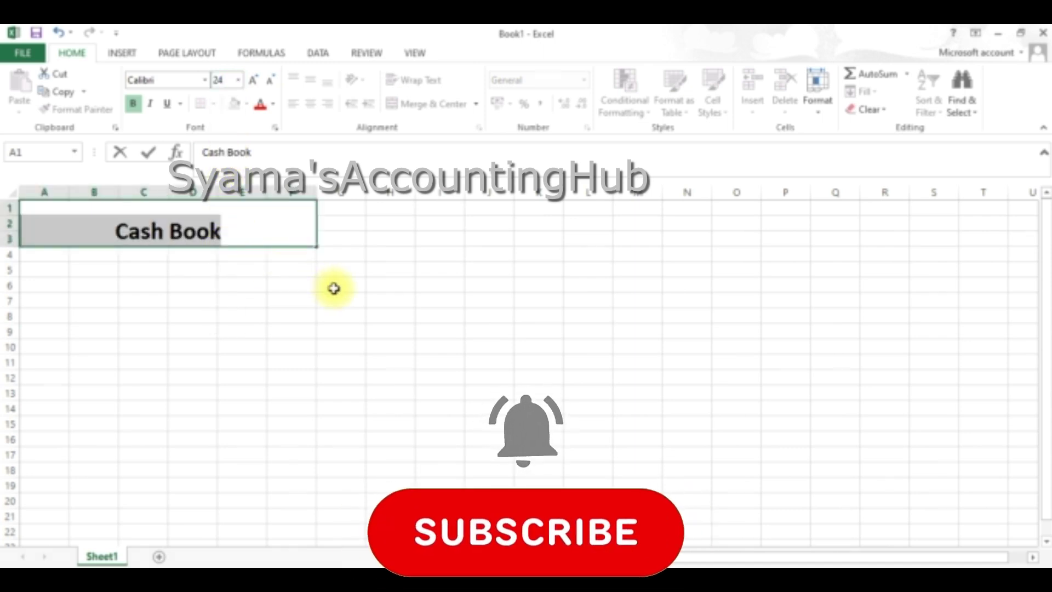
{"action": "left_click", "coordinate": [334, 288]}
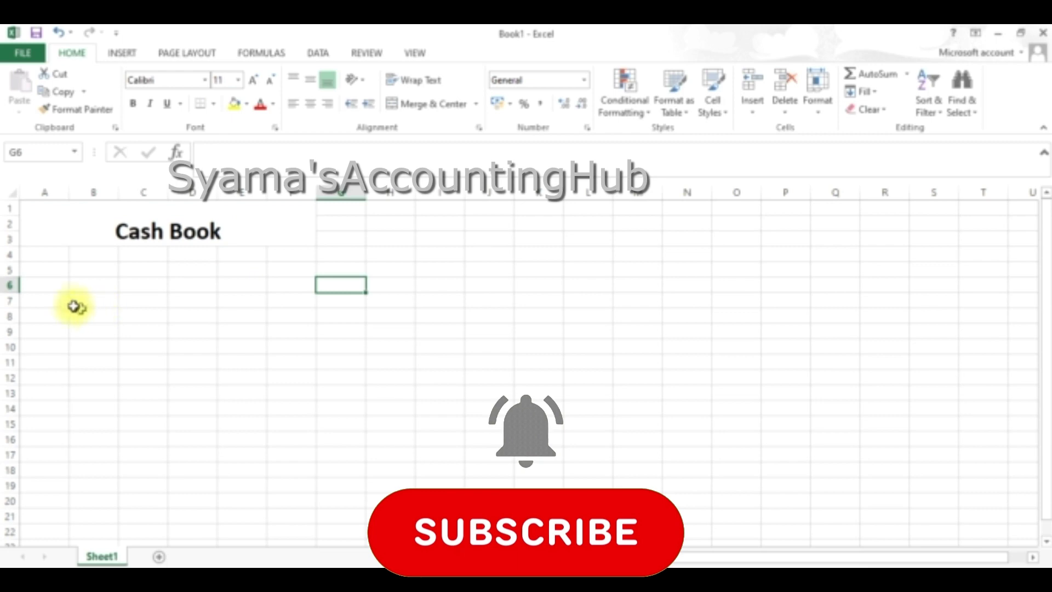
Step: Enter the heading "Date" in cell A5 and slightly widen column A
{"action": "left_click", "coordinate": [48, 256]}
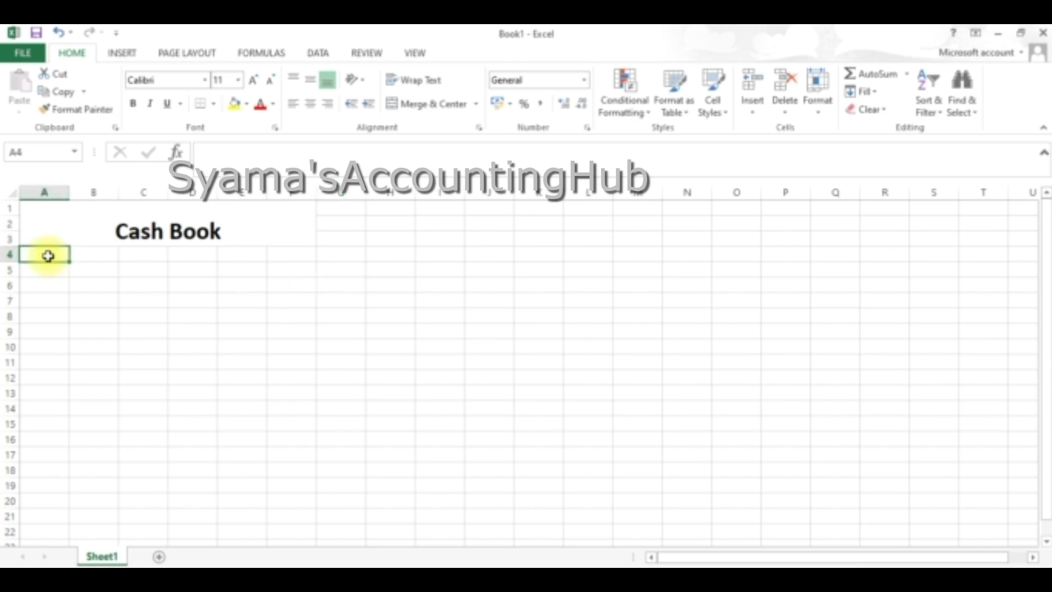
{"action": "type", "text": "Date"}
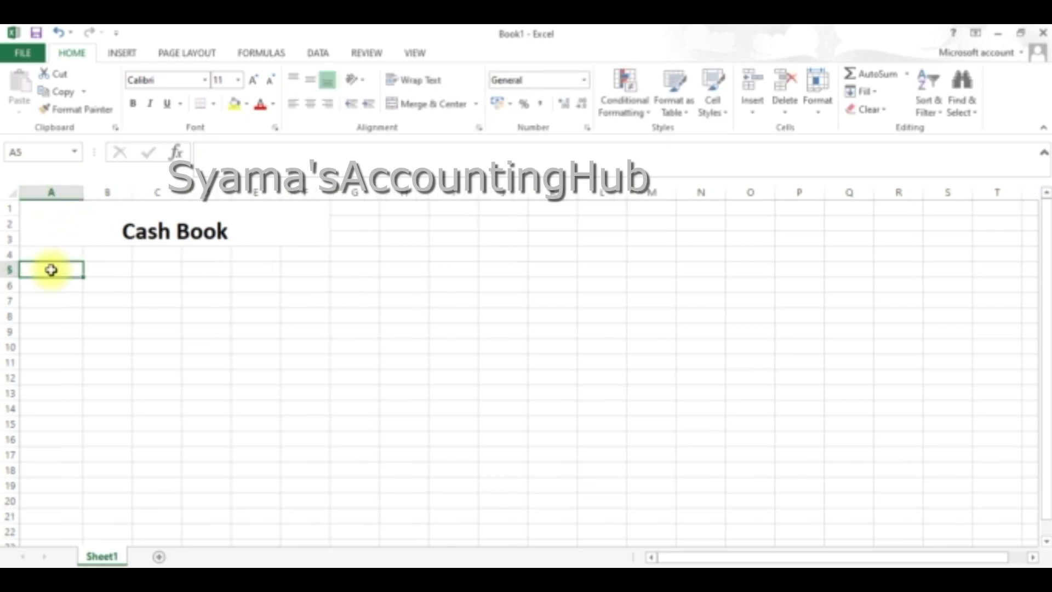
{"action": "type", "text": "Dat"}
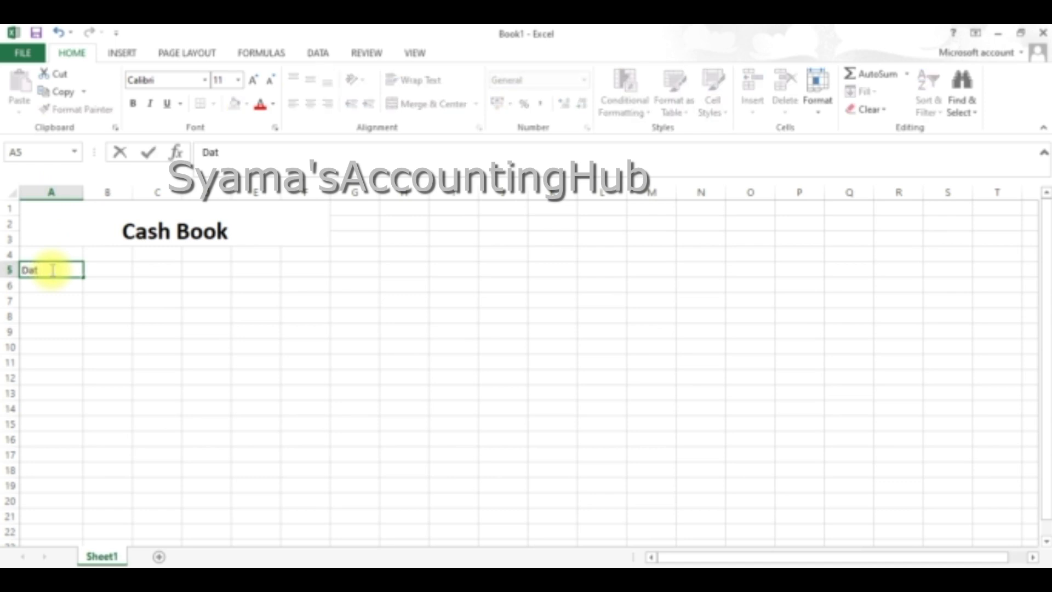
{"action": "type", "text": "e"}
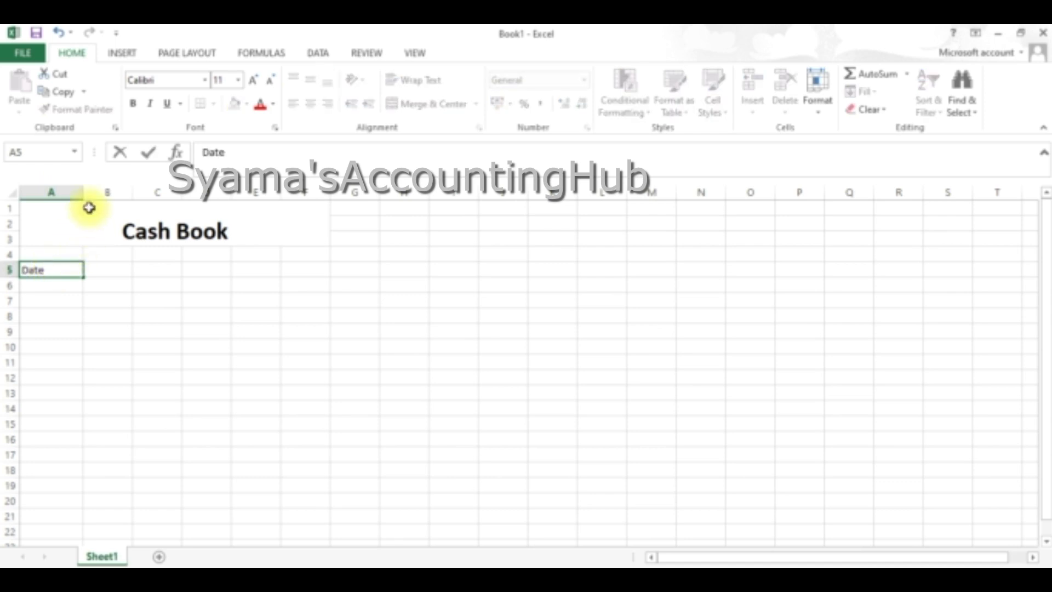
{"action": "left_click", "coordinate": [57, 225]}
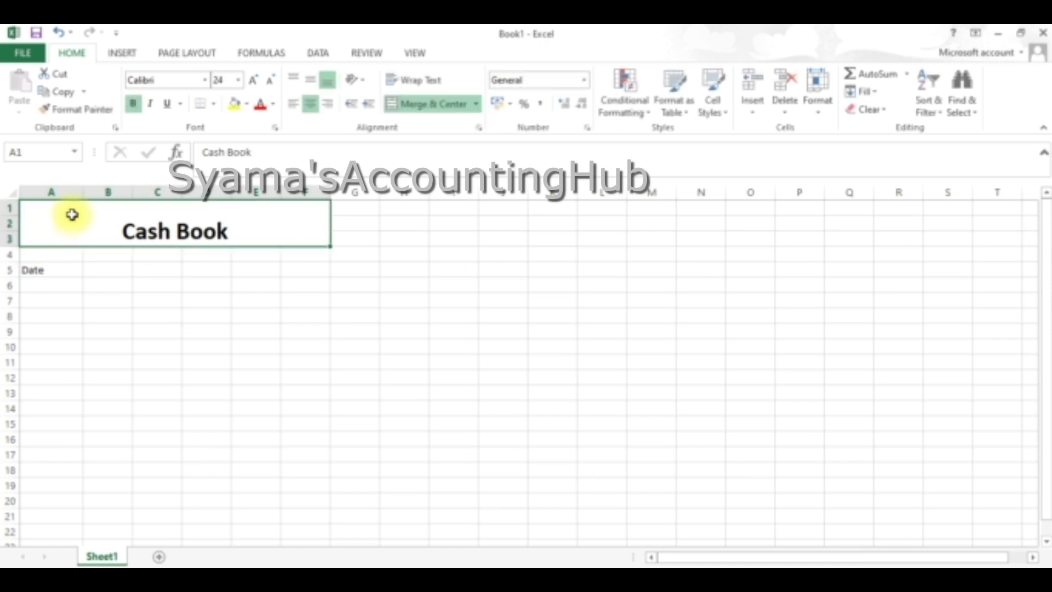
{"action": "left_click_drag", "start_coordinate": [81, 196], "coordinate": [92, 195]}
Step: Widen column B to more than twice its width and enter the heading "Receipts" in cell B5
{"action": "left_click", "coordinate": [122, 274]}
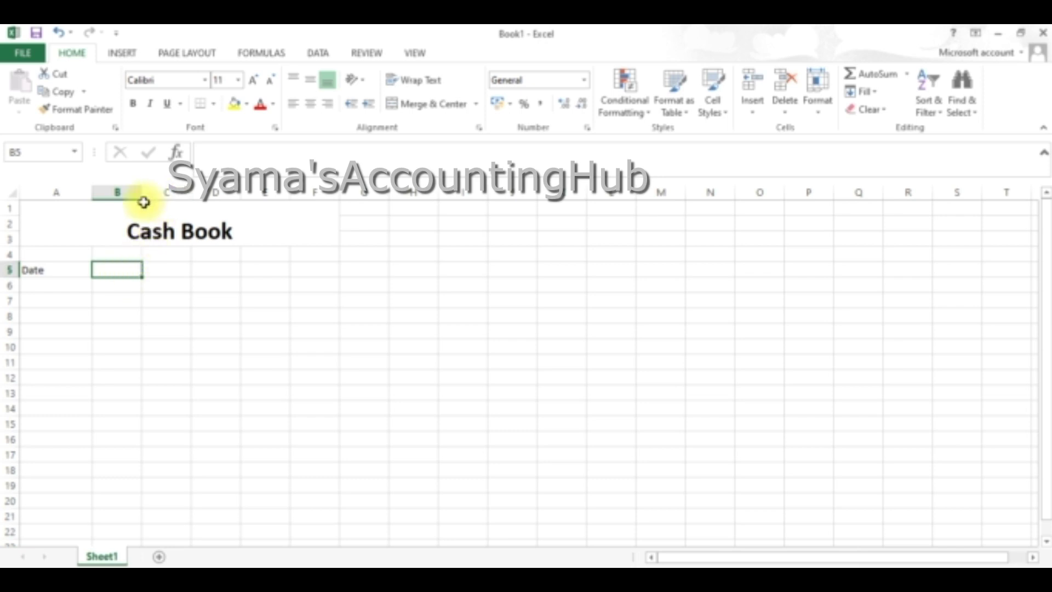
{"action": "left_click_drag", "start_coordinate": [141, 193], "coordinate": [217, 193]}
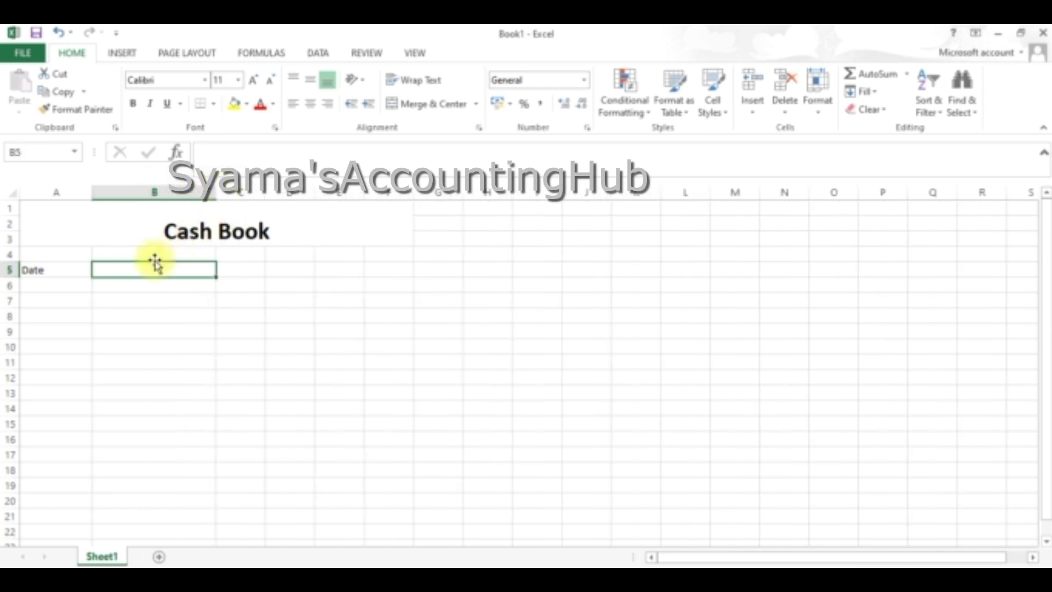
{"action": "type", "text": "Receip"}
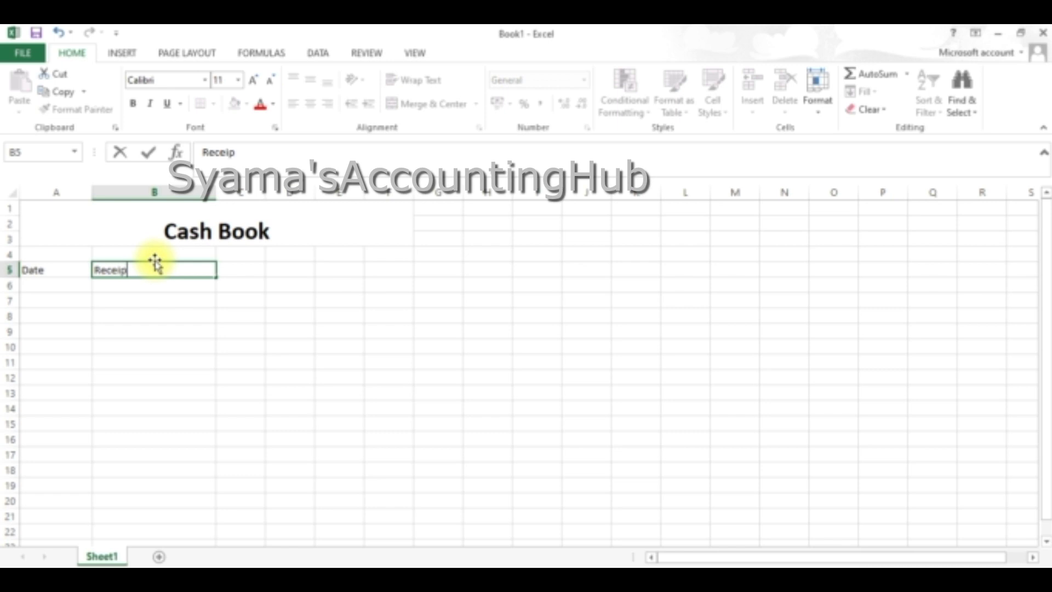
{"action": "type", "text": "ts"}
Step: Enter the heading "Vouche No" in cell C5 and widen column C slightly to fit the text
{"action": "left_click", "coordinate": [240, 272]}
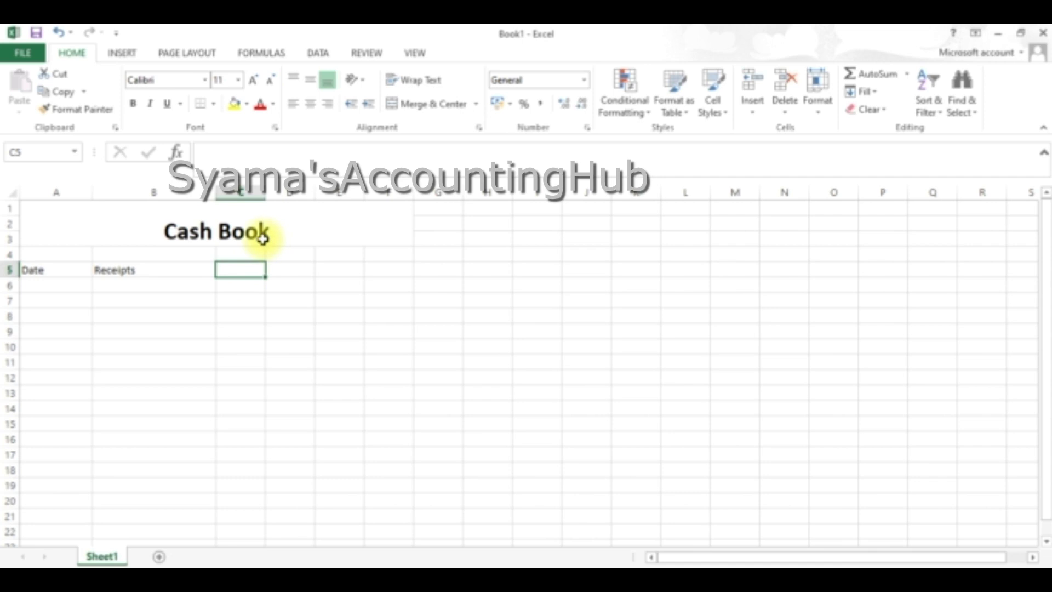
{"action": "type", "text": "Vouche"}
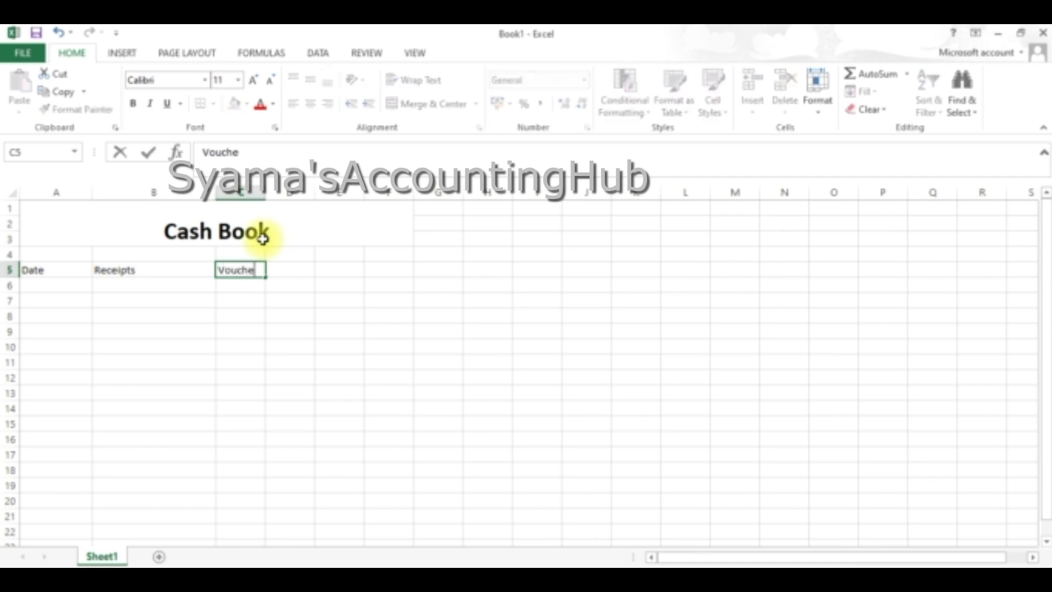
{"action": "type", "text": " No"}
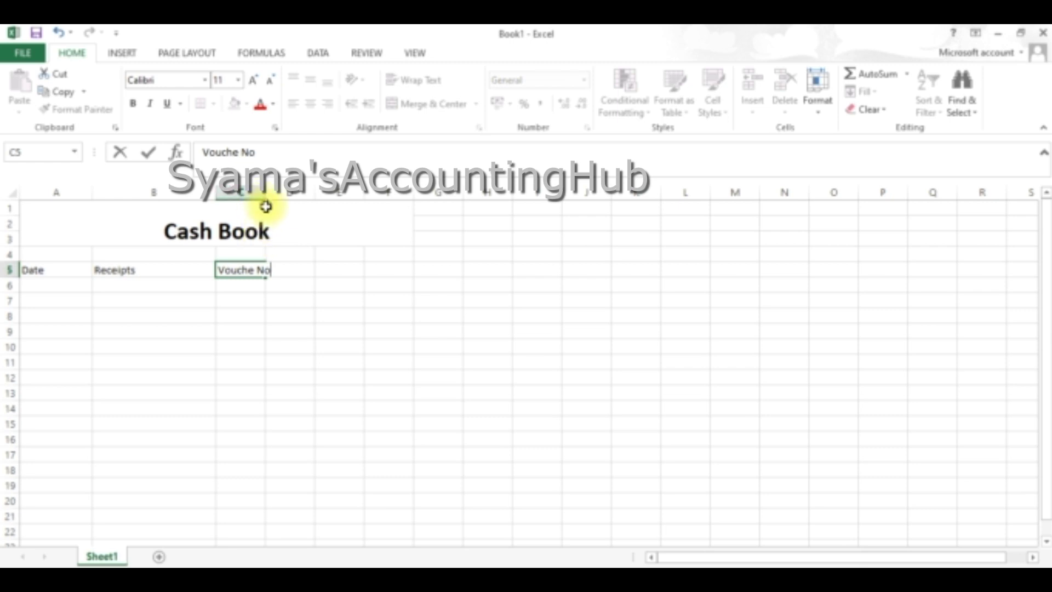
{"action": "left_click", "coordinate": [241, 220]}
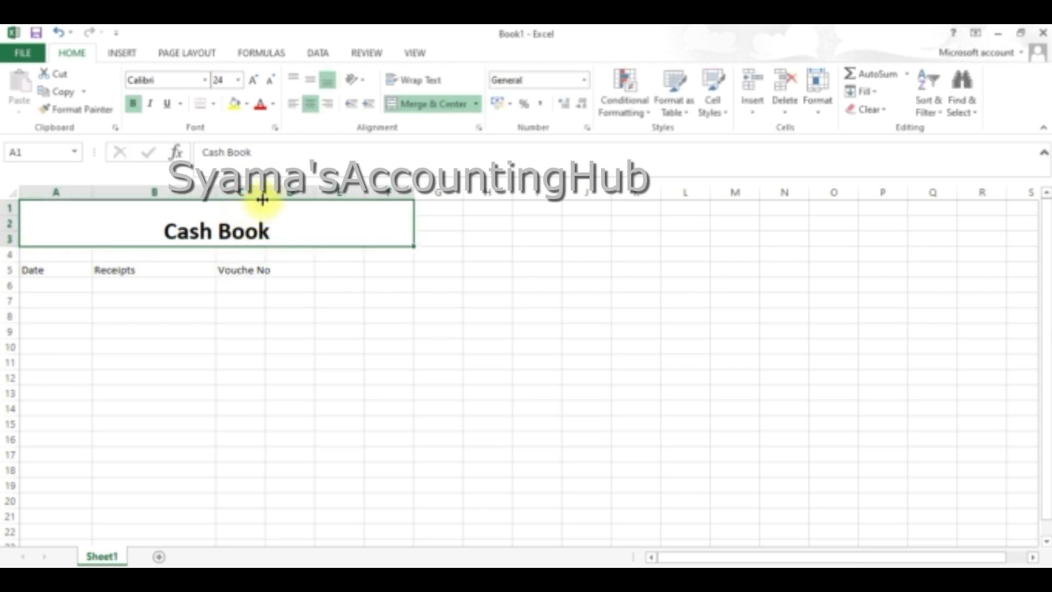
{"action": "left_click_drag", "start_coordinate": [262, 199], "coordinate": [266, 199]}
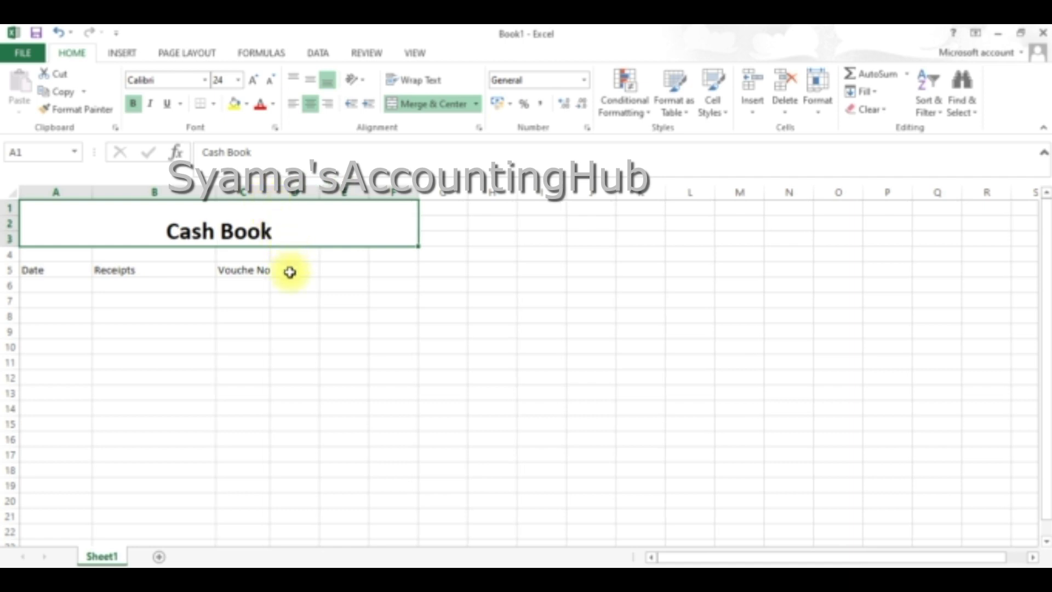
Step: Widen column D a little and enter the heading "Amount" in cell D5
{"action": "left_click", "coordinate": [290, 272]}
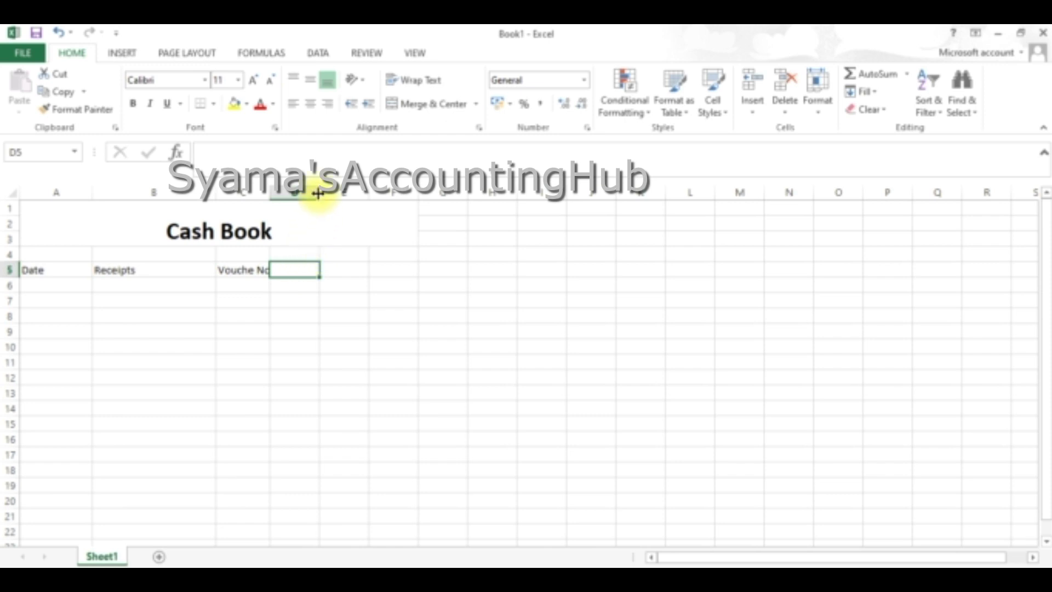
{"action": "left_click_drag", "start_coordinate": [320, 193], "coordinate": [336, 193]}
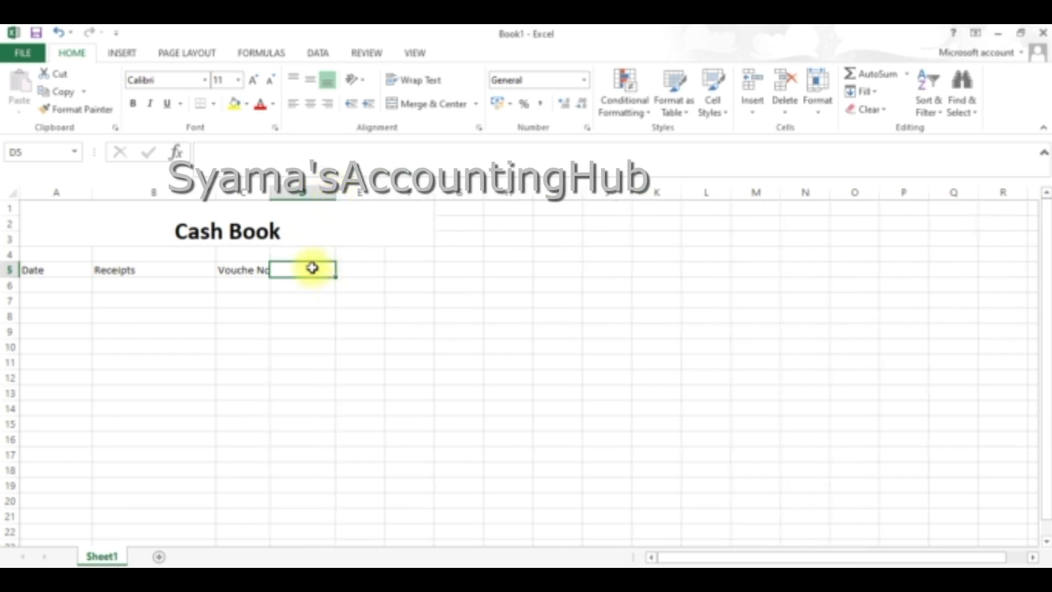
{"action": "type", "text": "Amo"}
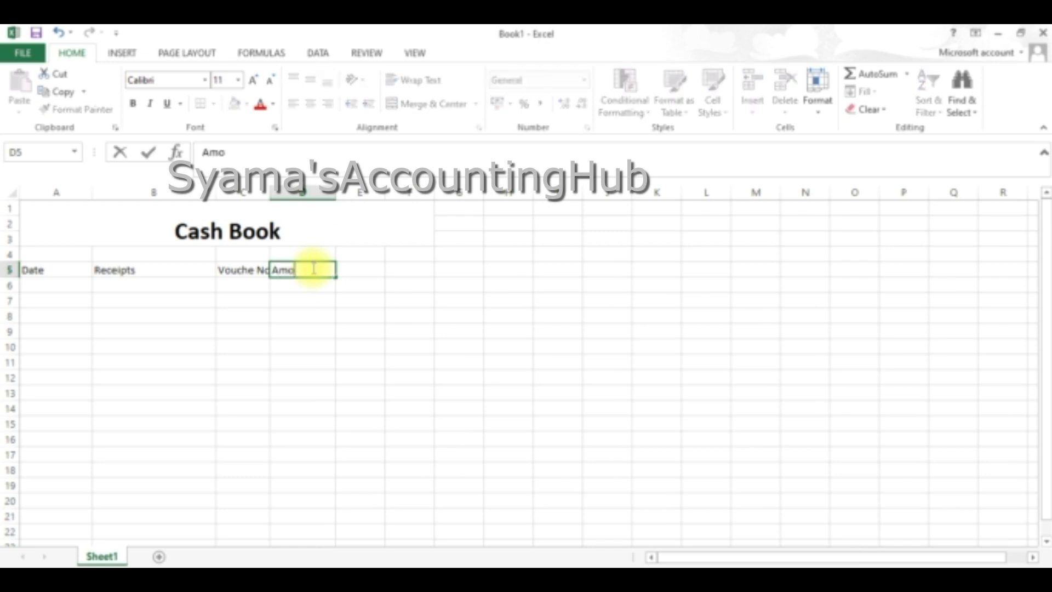
{"action": "type", "text": "unt"}
Step: Widen column E and enter a second "Date" heading in cell E5
{"action": "left_click", "coordinate": [367, 271]}
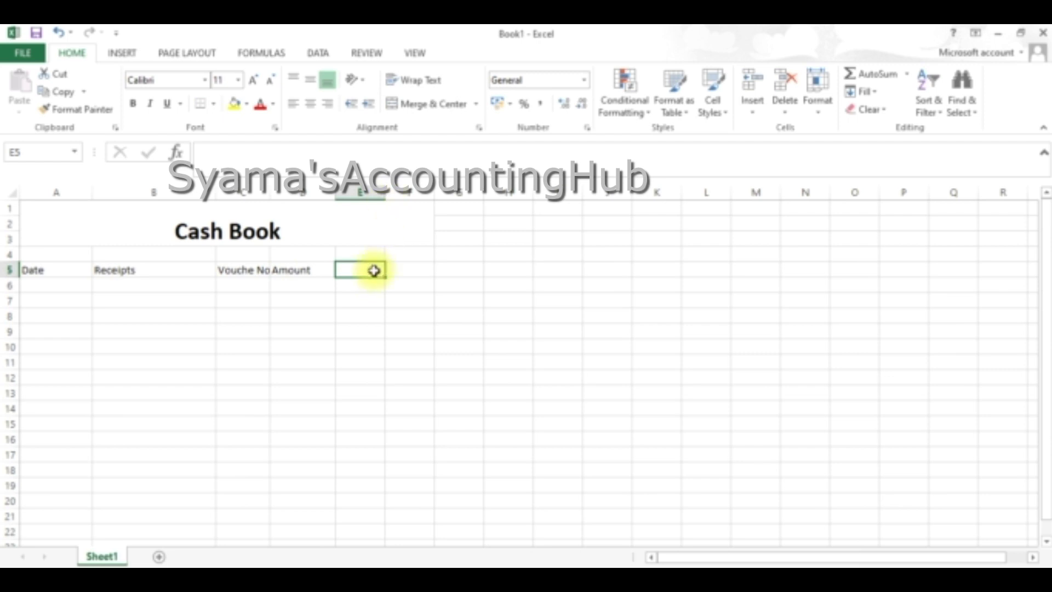
{"action": "left_click_drag", "start_coordinate": [384, 195], "coordinate": [406, 194]}
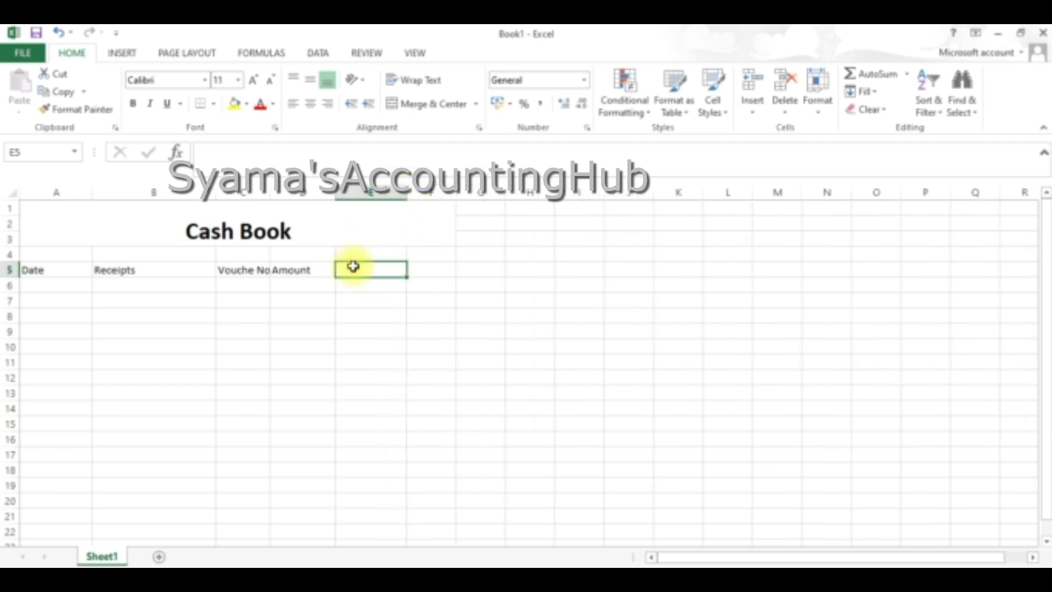
{"action": "type", "text": "Date"}
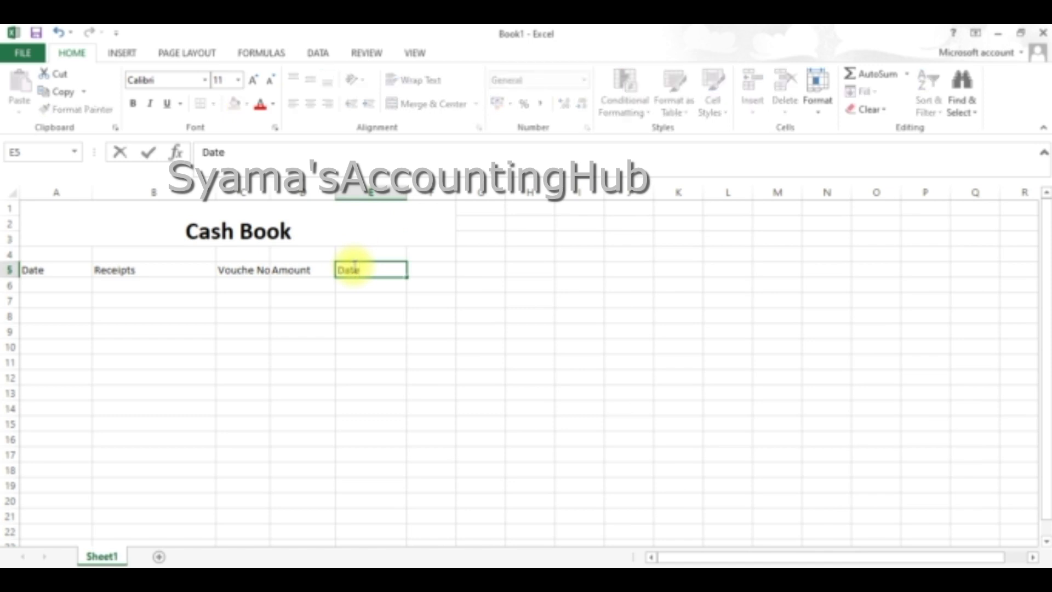
Step: Widen column F to more than twice its width and enter the heading "Paymentds" in cell F5
{"action": "left_click", "coordinate": [425, 273]}
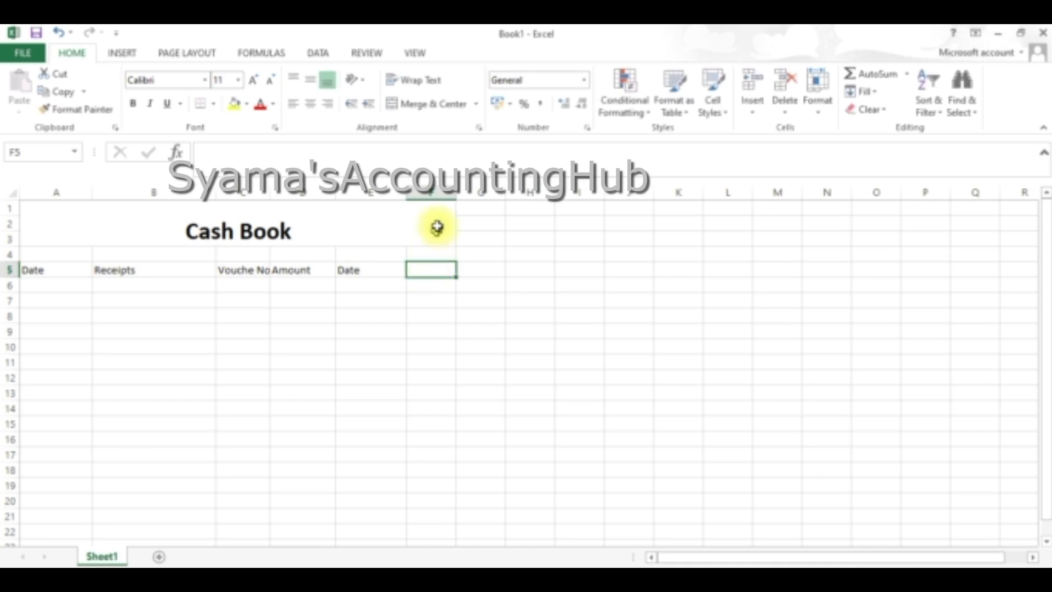
{"action": "left_click_drag", "start_coordinate": [455, 193], "coordinate": [522, 198]}
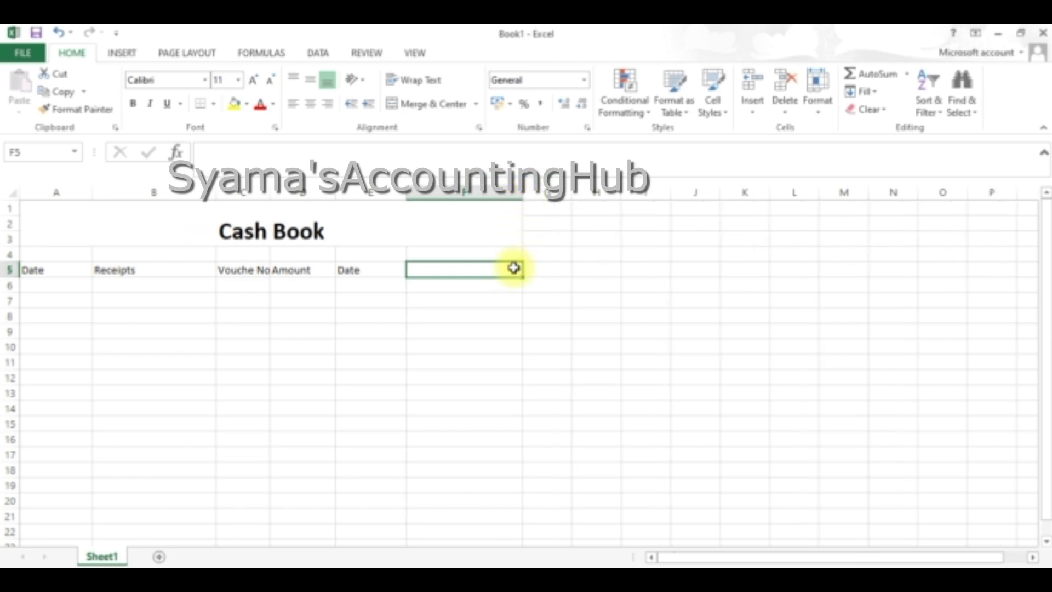
{"action": "type", "text": "Pay"}
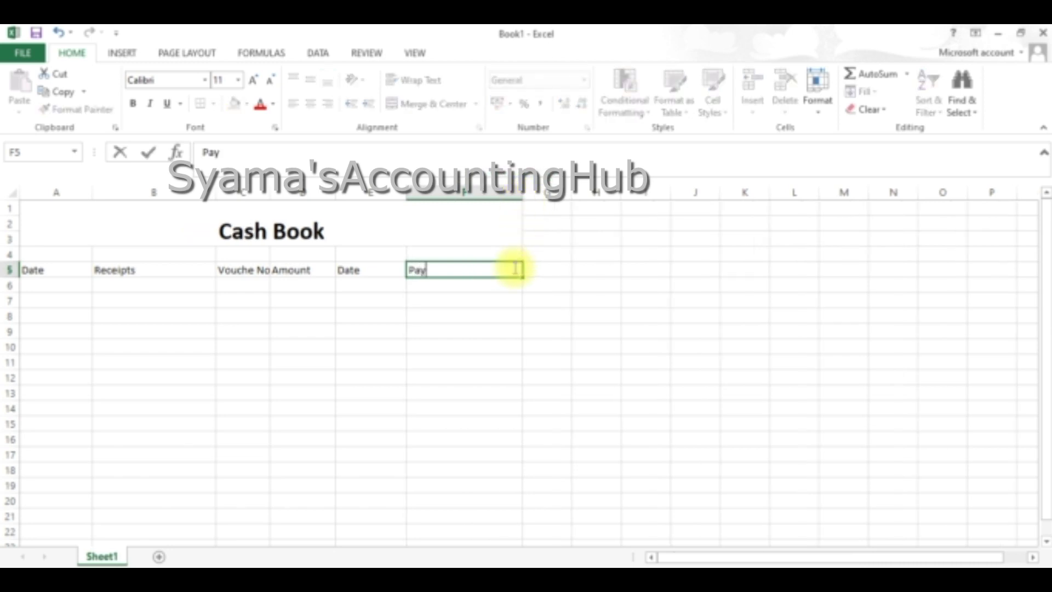
{"action": "type", "text": "mentds"}
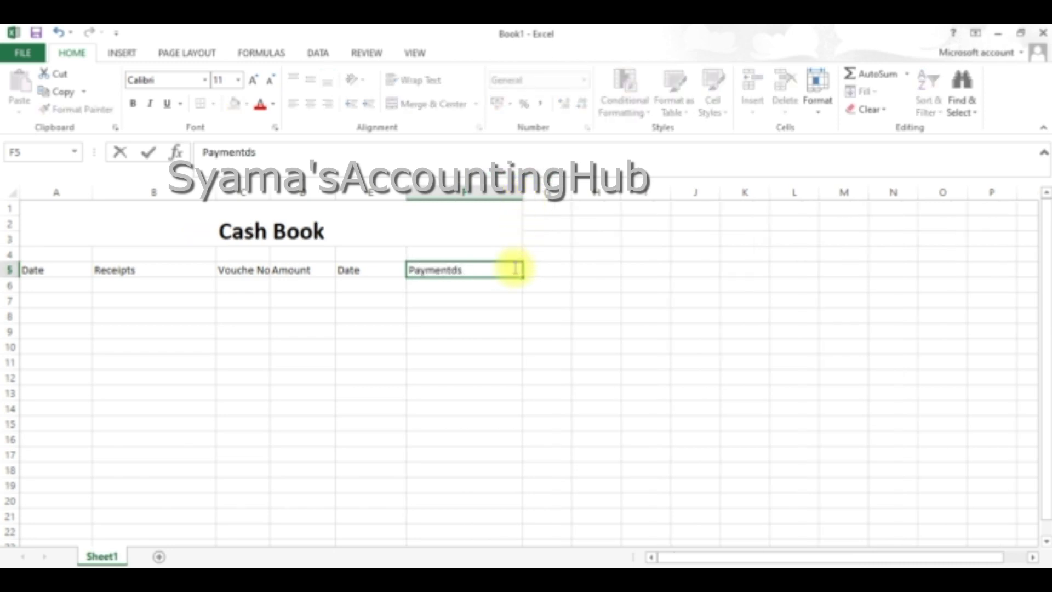
Step: Enter the heading "Vouche No" in cell G5 and widen column G slightly to fit the text
{"action": "left_click", "coordinate": [559, 270]}
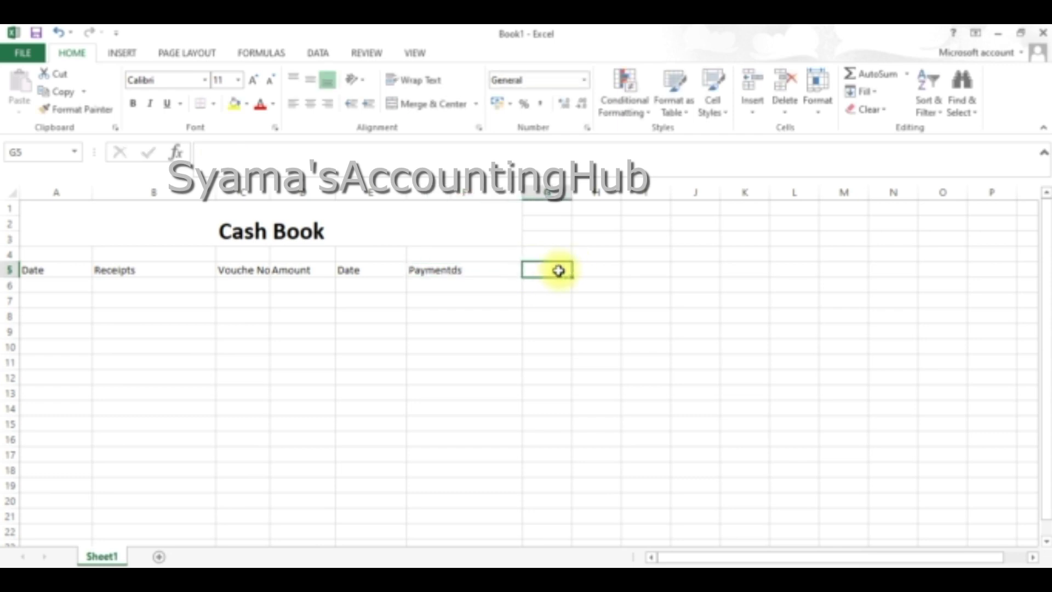
{"action": "type", "text": "Vouche No"}
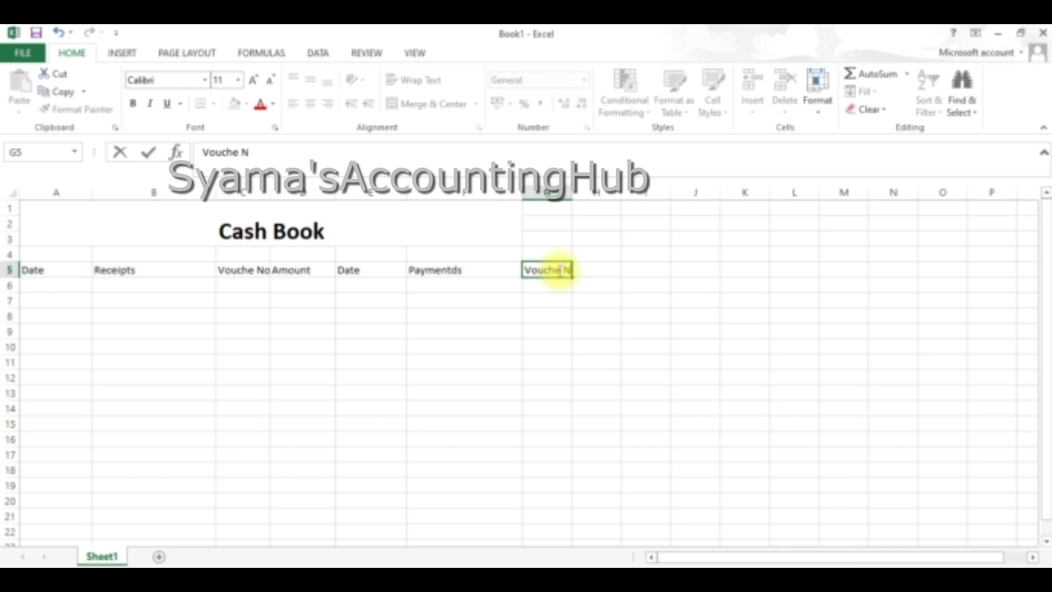
{"action": "left_click", "coordinate": [560, 221]}
{"action": "left_click_drag", "start_coordinate": [570, 195], "coordinate": [578, 194]}
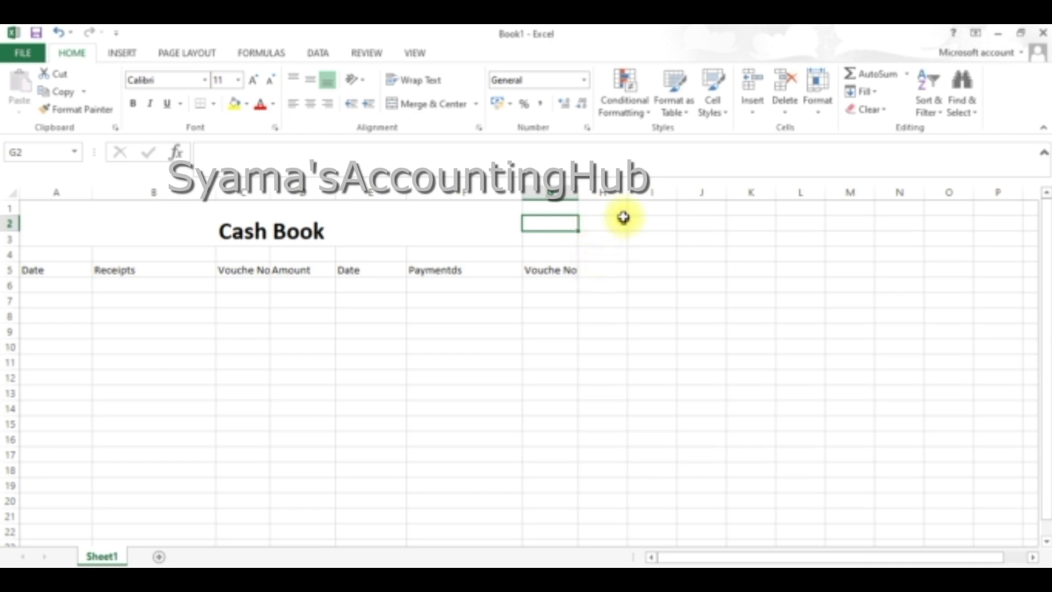
Step: Widen column H and enter the heading "Amount" in cell H5
{"action": "left_click_drag", "start_coordinate": [625, 188], "coordinate": [663, 191]}
{"action": "left_click", "coordinate": [619, 270]}
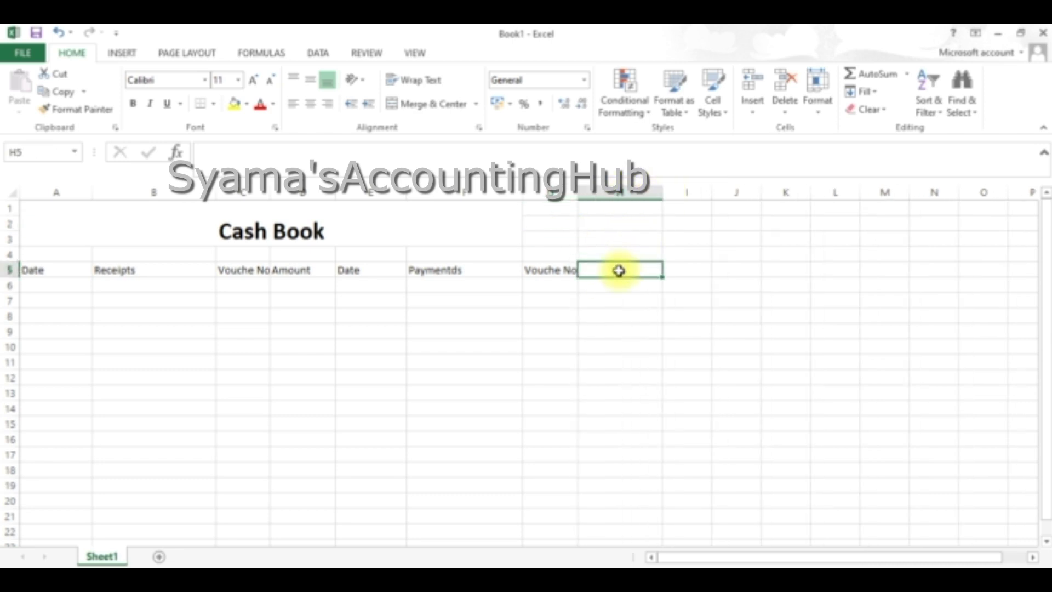
{"action": "type", "text": "Amount"}
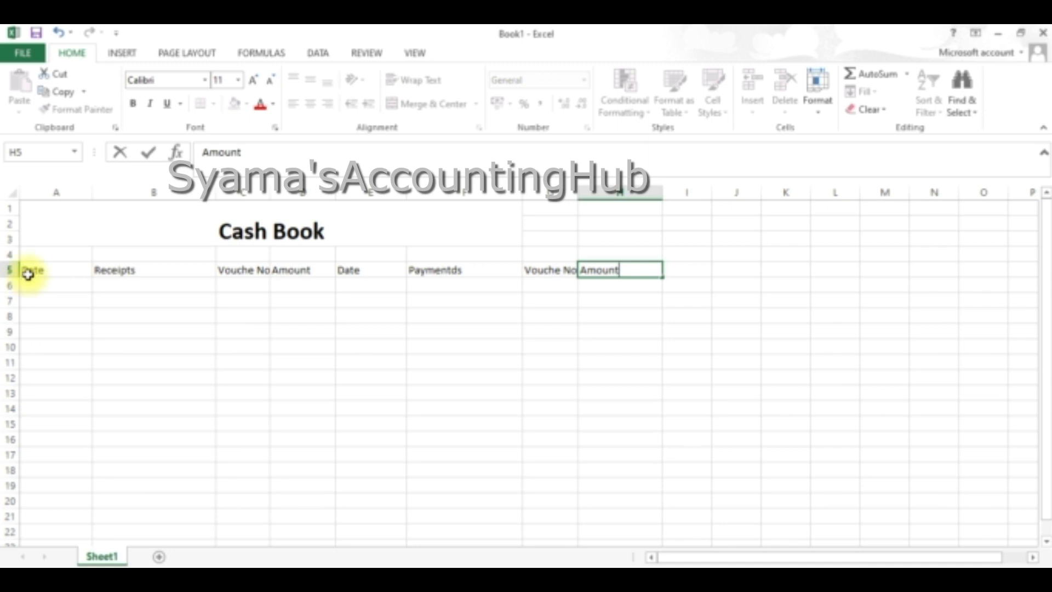
Step: Format the heading row and the row below it, A5:H6, as bold with font size 14
{"action": "left_click_drag", "start_coordinate": [28, 274], "coordinate": [600, 289]}
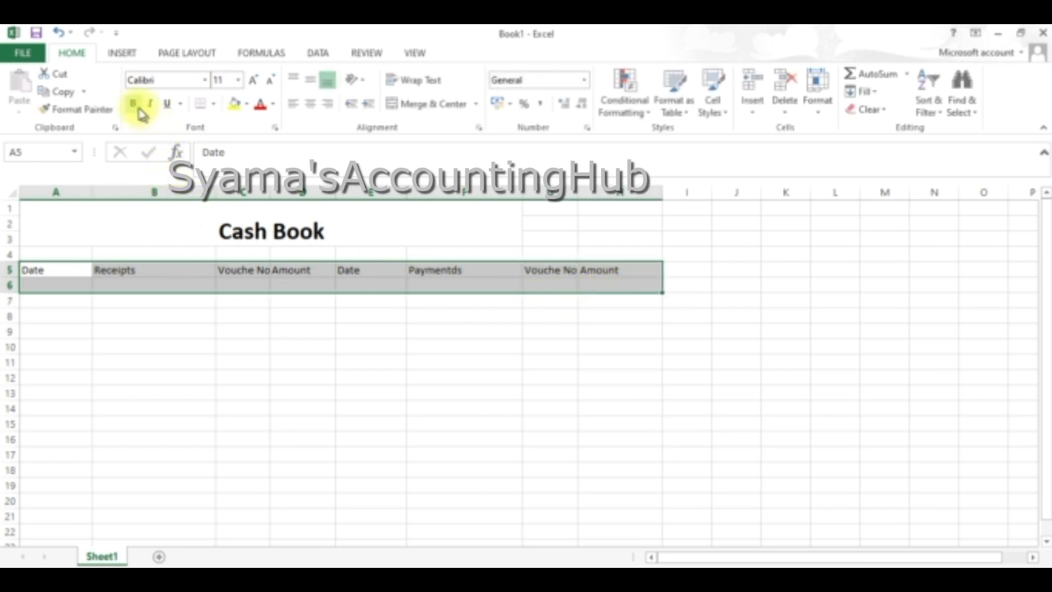
{"action": "left_click", "coordinate": [130, 105]}
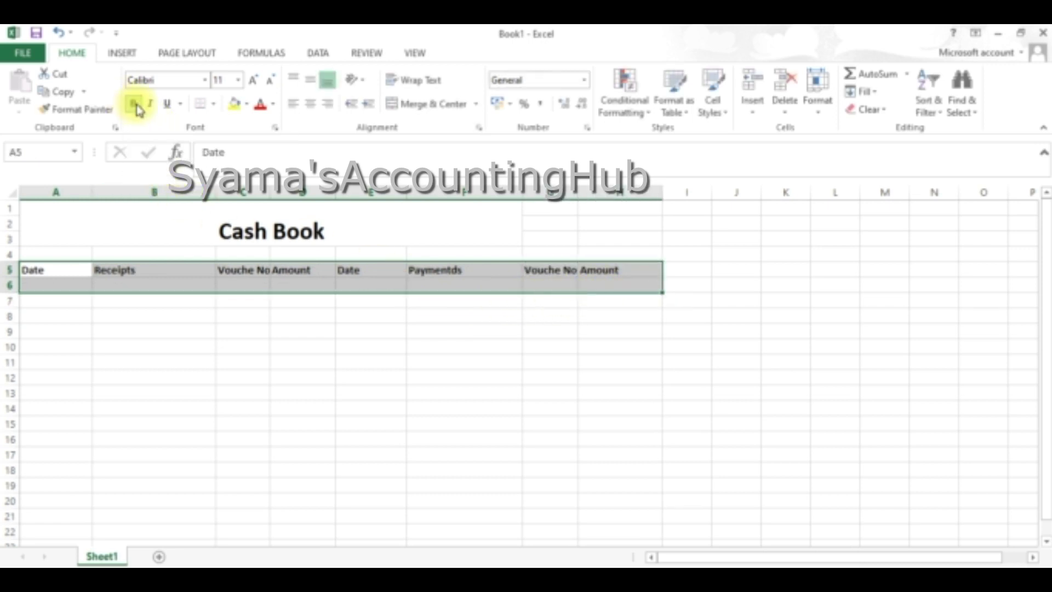
{"action": "left_click", "coordinate": [237, 86]}
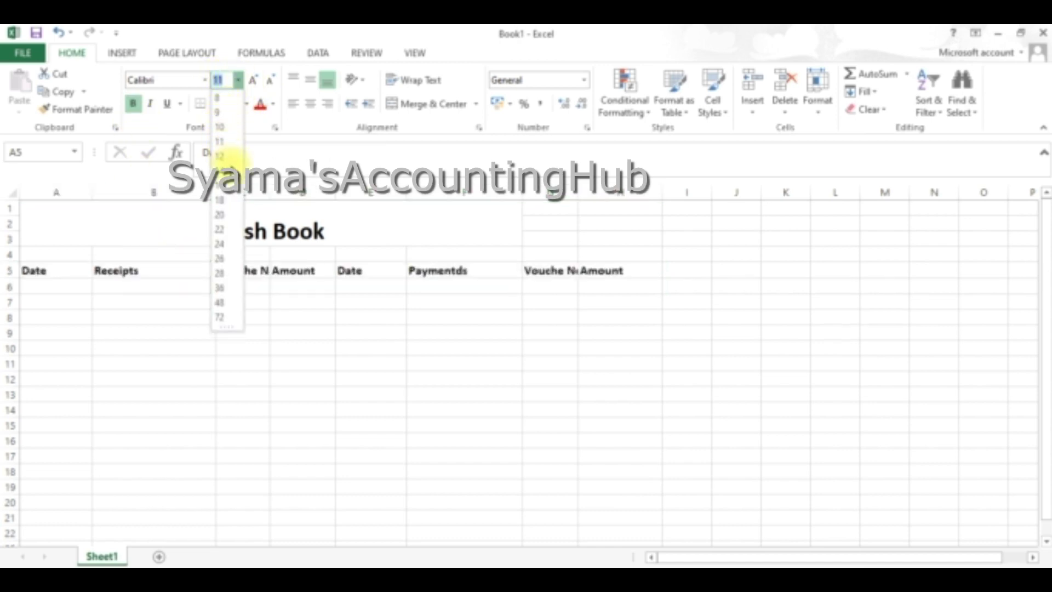
{"action": "left_click", "coordinate": [225, 170]}
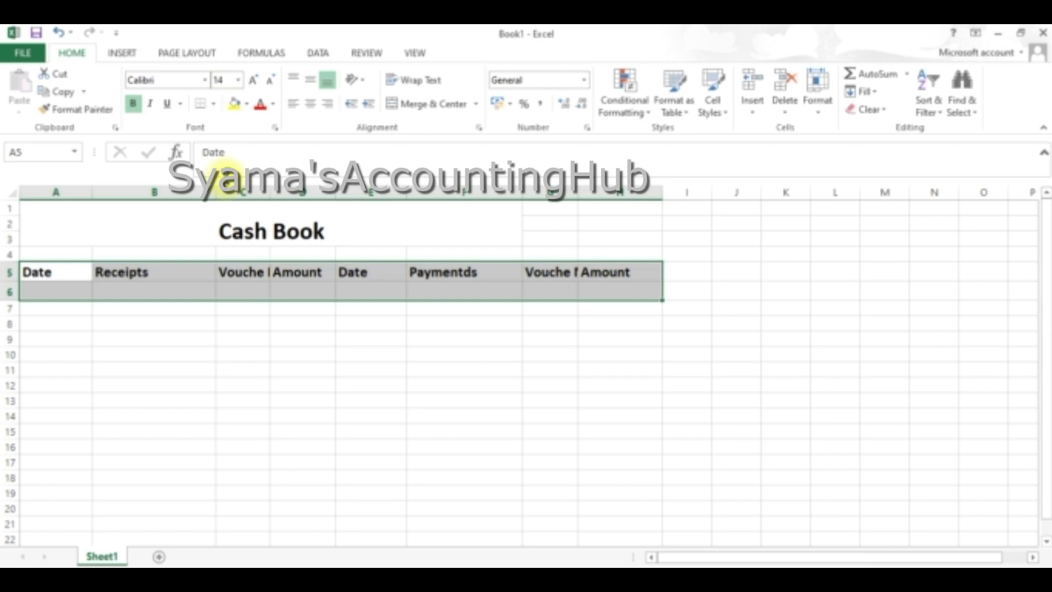
{"action": "left_click", "coordinate": [350, 376]}
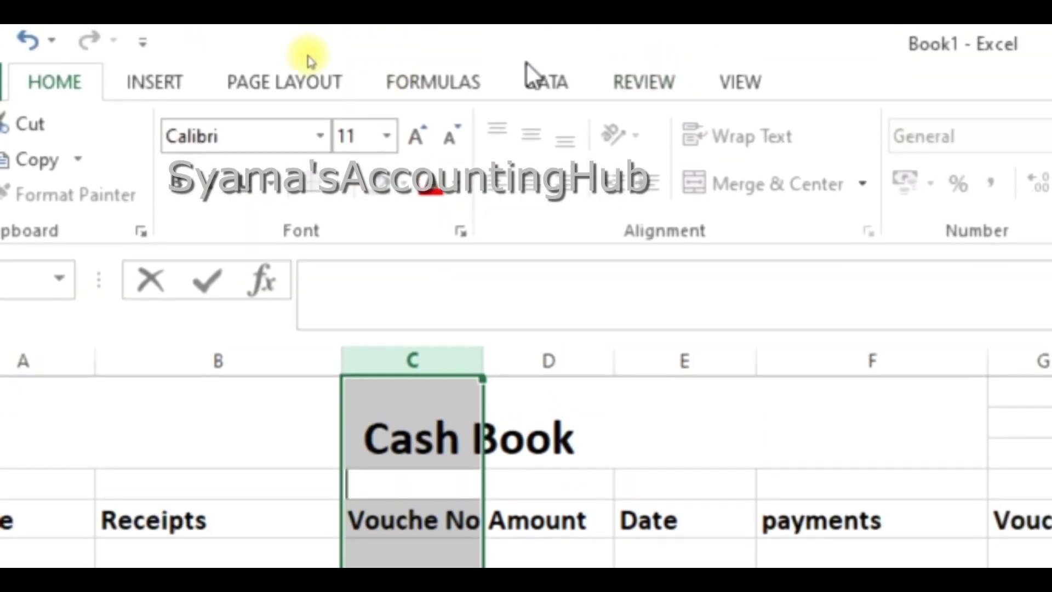
Step: Apply Wrap Text to columns C and G so both voucher number headings break onto two lines
{"action": "left_click", "coordinate": [695, 137]}
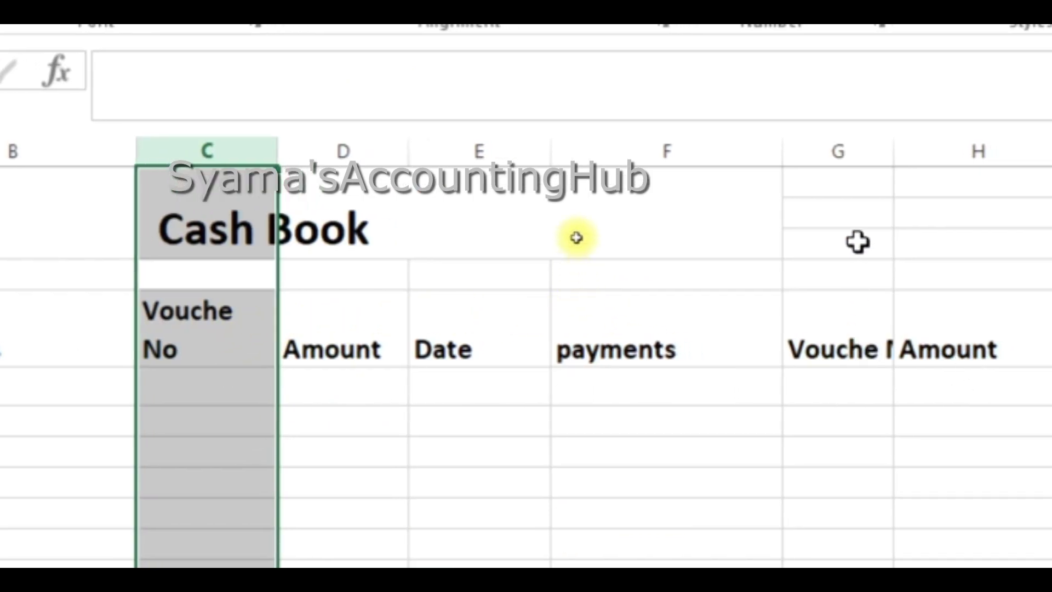
{"action": "left_click", "coordinate": [831, 234]}
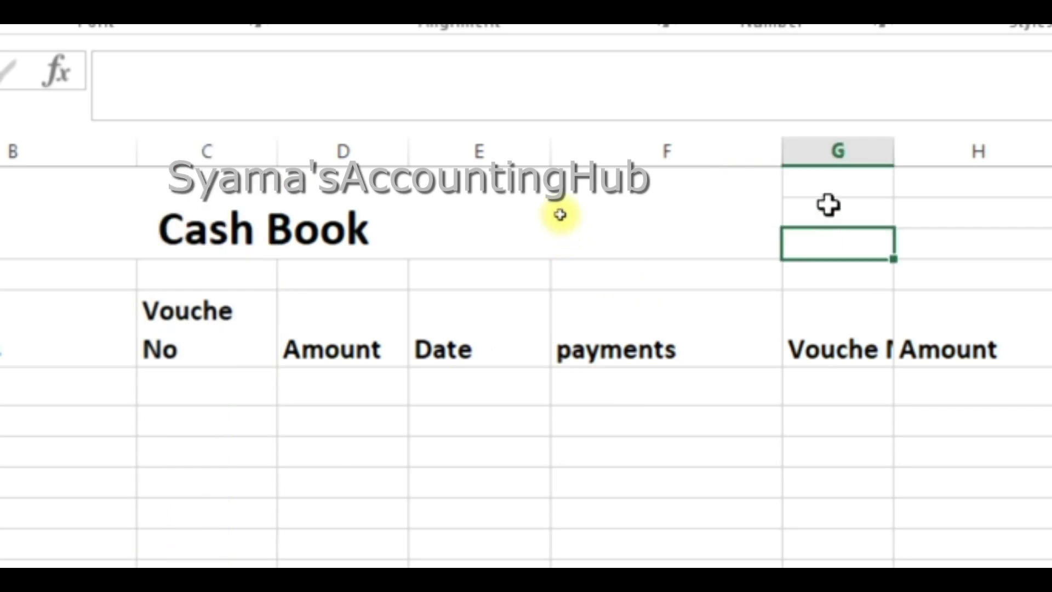
{"action": "left_click", "coordinate": [814, 157]}
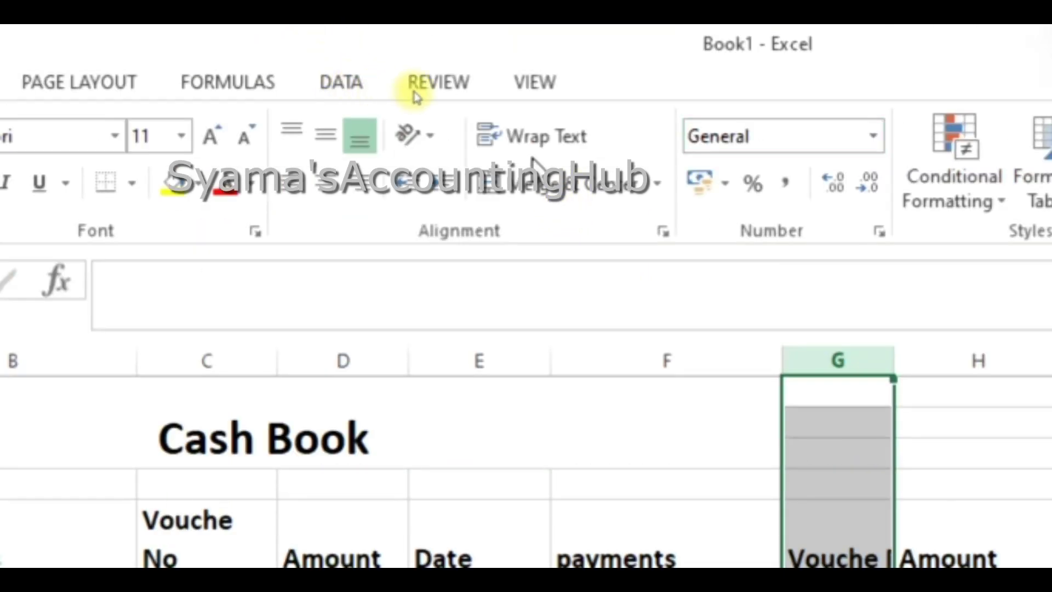
{"action": "left_click", "coordinate": [490, 133]}
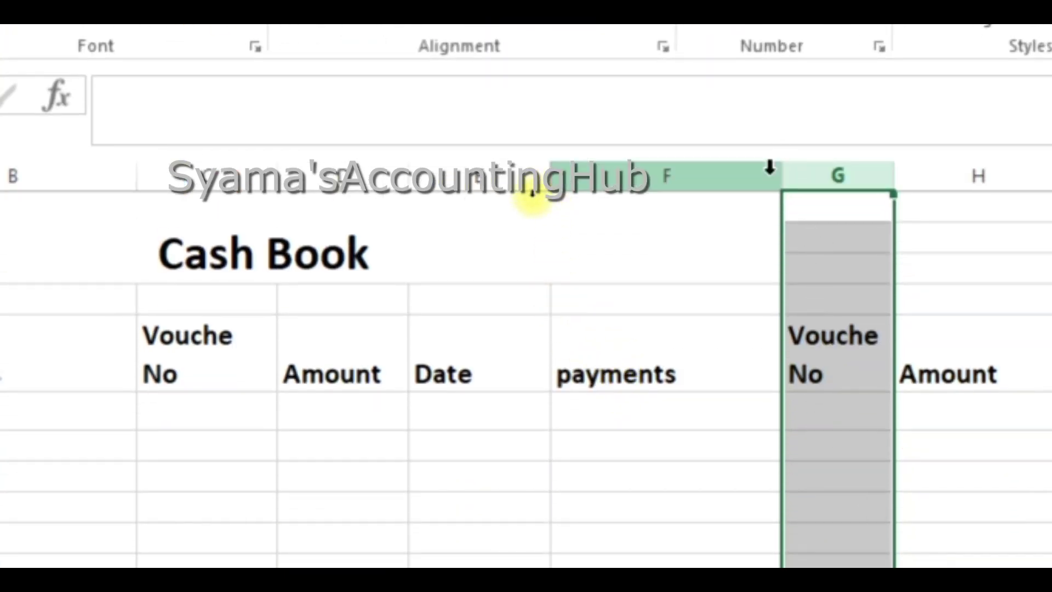
Step: Draw a border grid over the cash book table from the heading row through row 14, columns A to H
{"action": "left_click", "coordinate": [854, 363]}
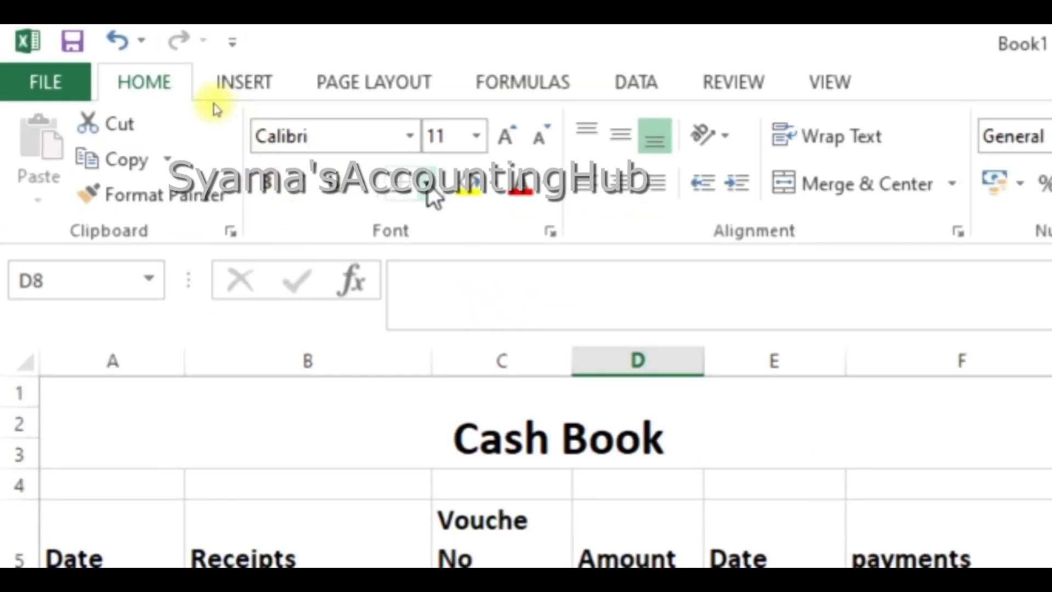
{"action": "left_click", "coordinate": [428, 188]}
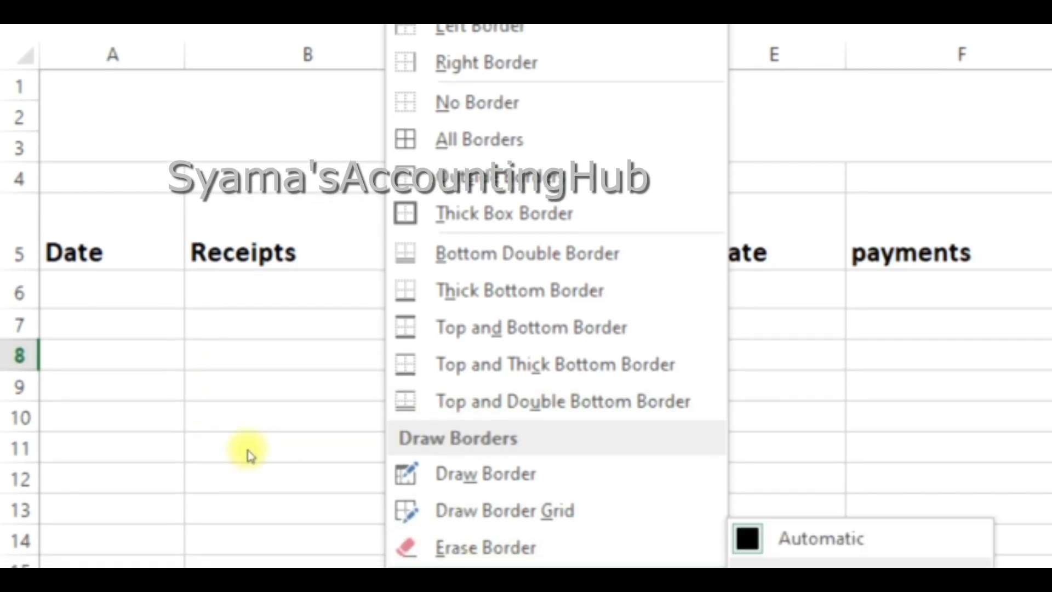
{"action": "left_click", "coordinate": [498, 511]}
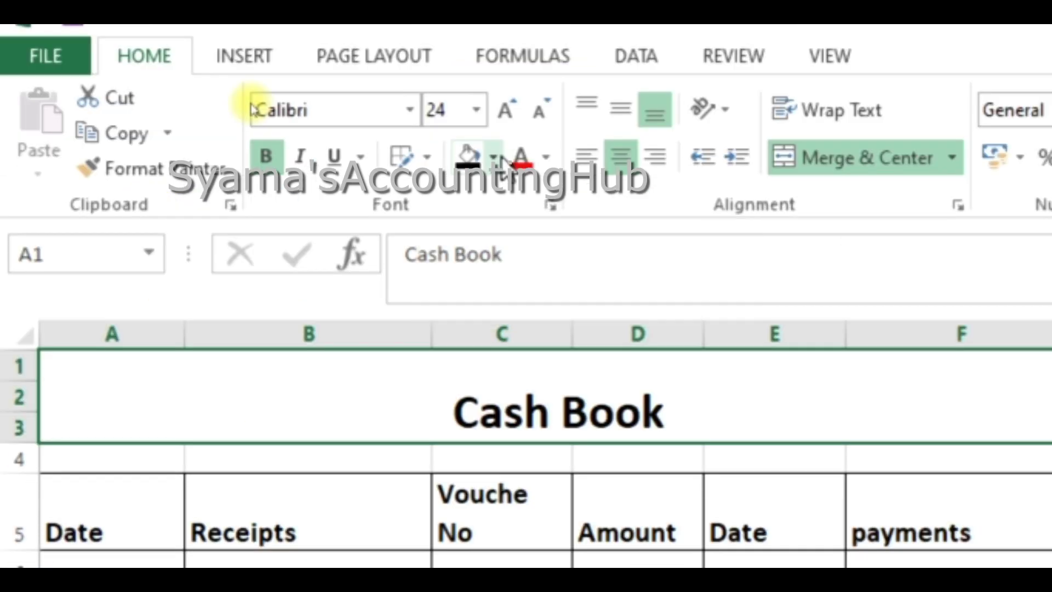
Step: Fill the merged "Cash Book" title cell with black and set its font colour to white
{"action": "left_click", "coordinate": [493, 157]}
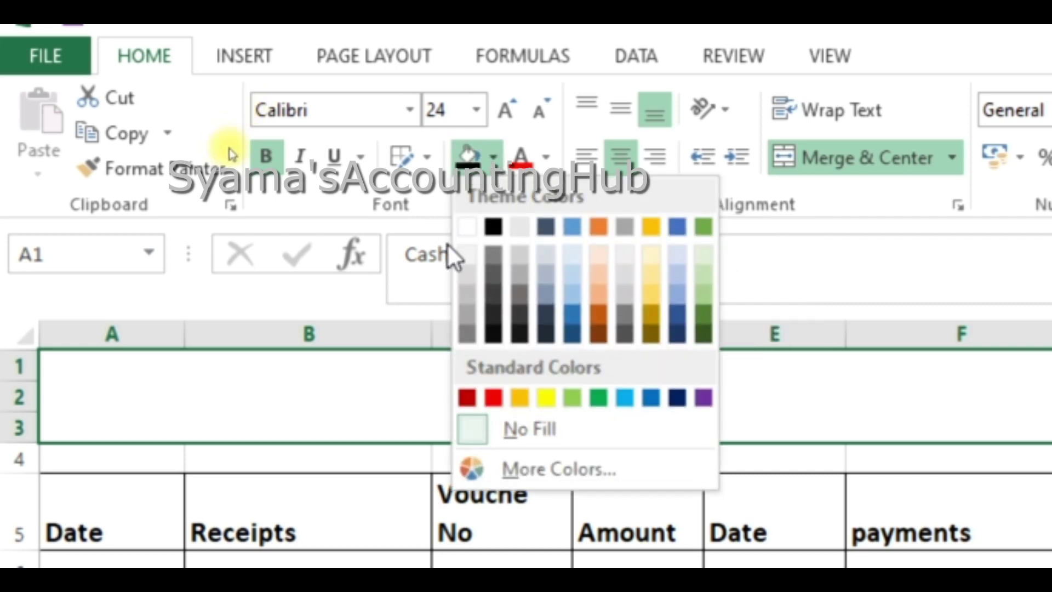
{"action": "left_click", "coordinate": [494, 228]}
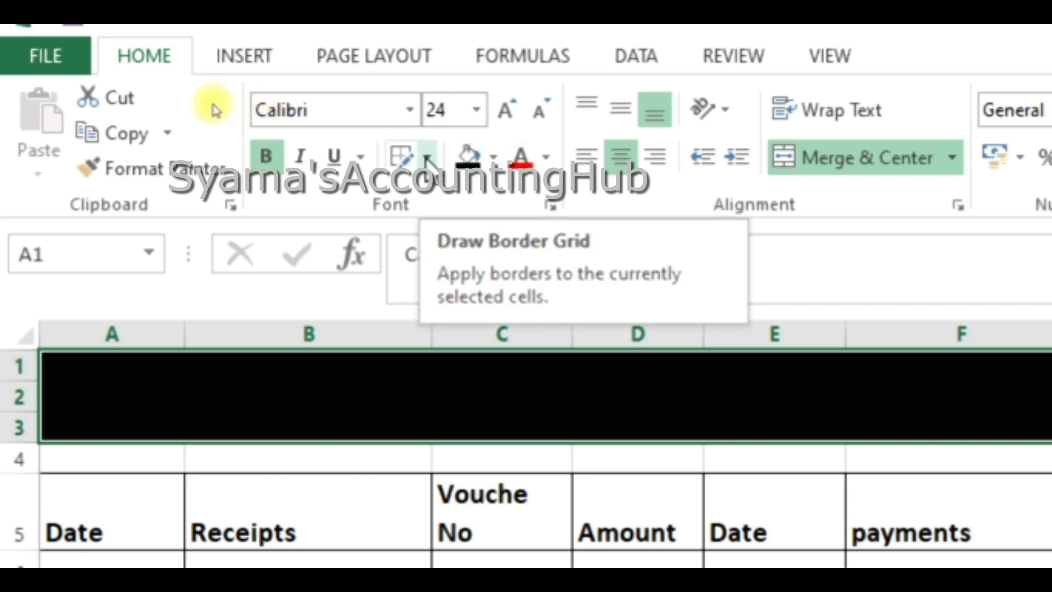
{"action": "left_click", "coordinate": [547, 159]}
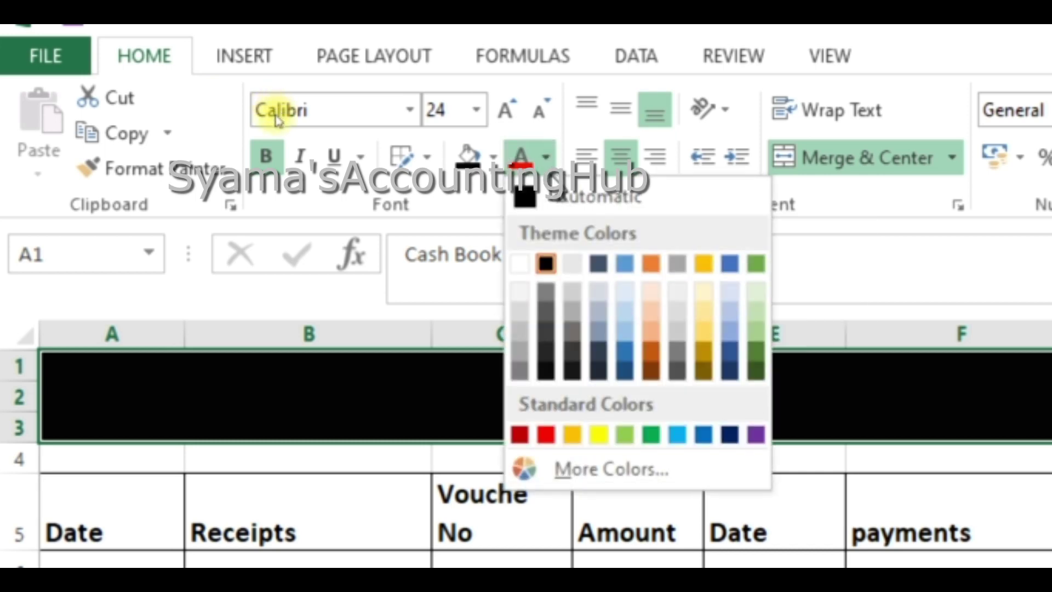
{"action": "left_click", "coordinate": [520, 266]}
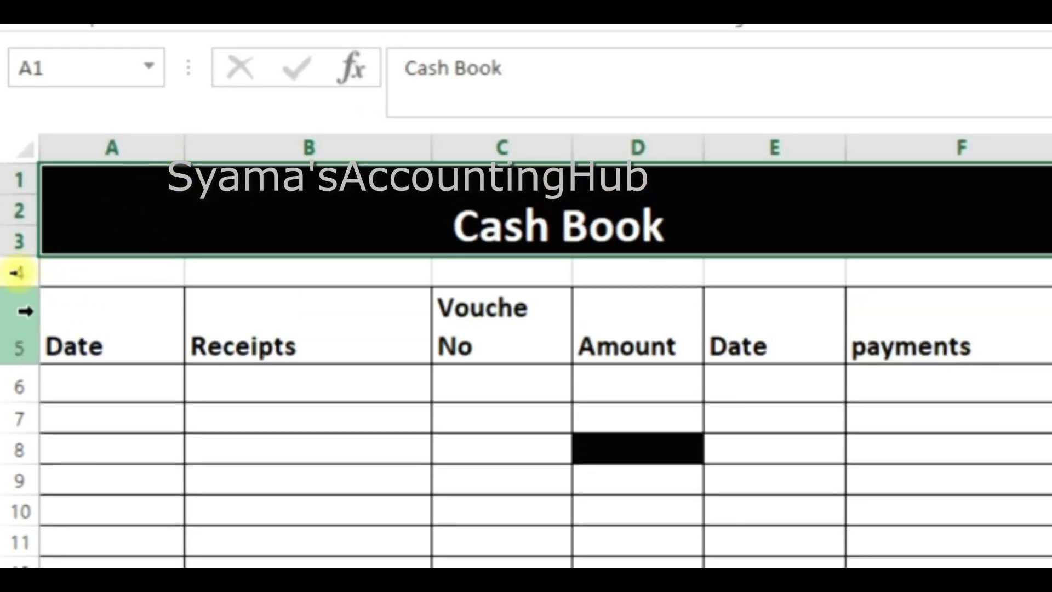
Step: Fill the column headings in A5:H5 with black and set their font colour to white
{"action": "left_click_drag", "start_coordinate": [52, 313], "coordinate": [1051, 338]}
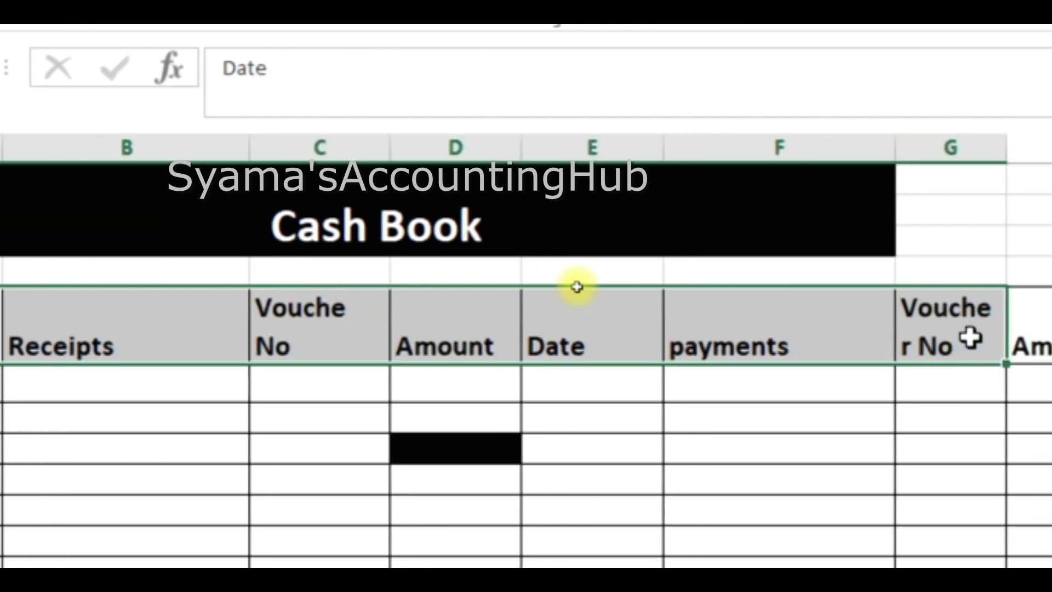
{"action": "left_click_drag", "start_coordinate": [970, 338], "coordinate": [1037, 336]}
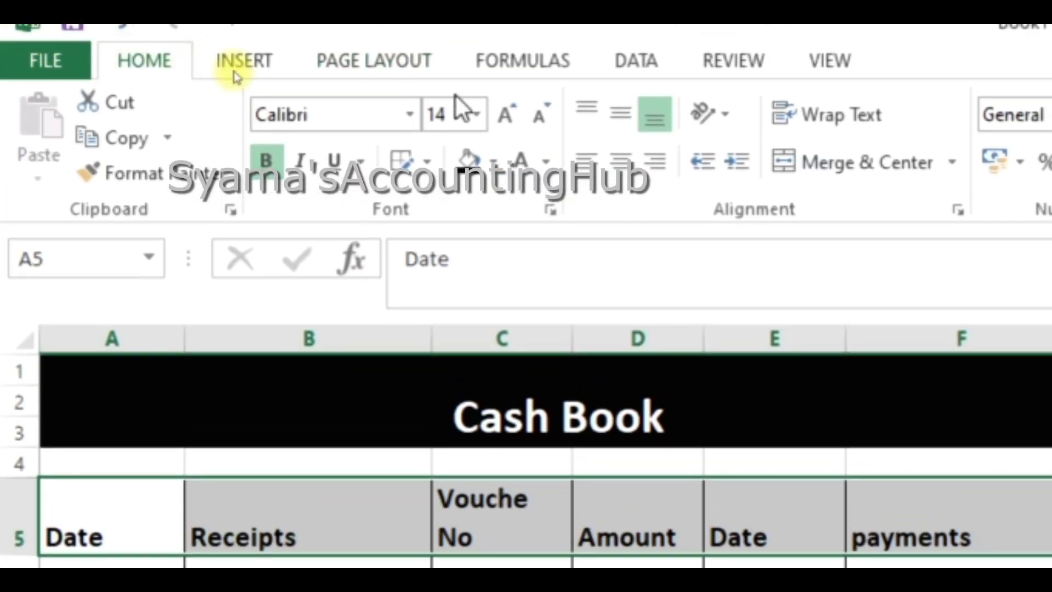
{"action": "left_click", "coordinate": [496, 162]}
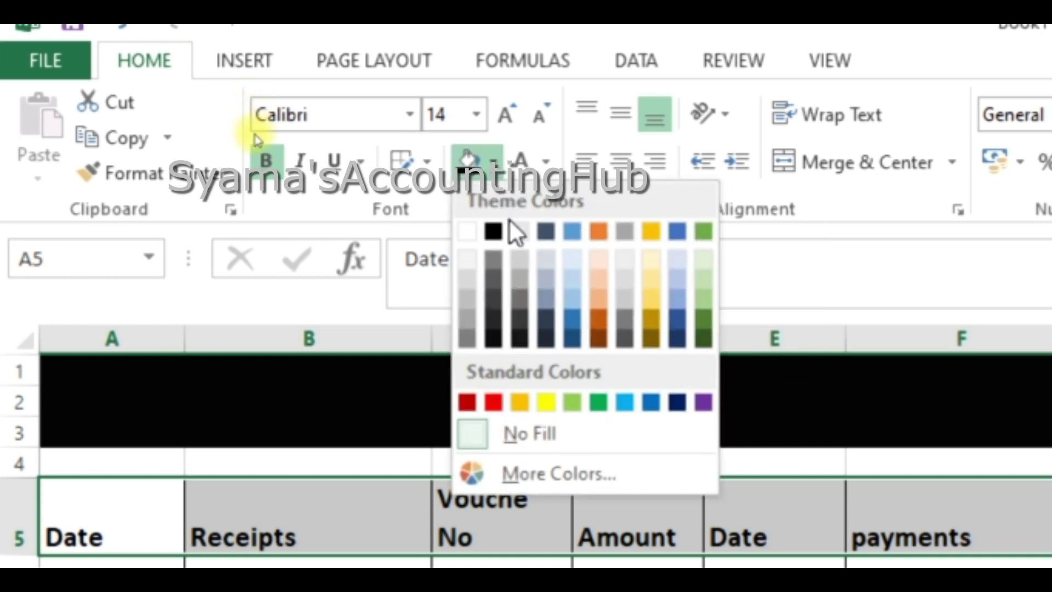
{"action": "left_click", "coordinate": [492, 232]}
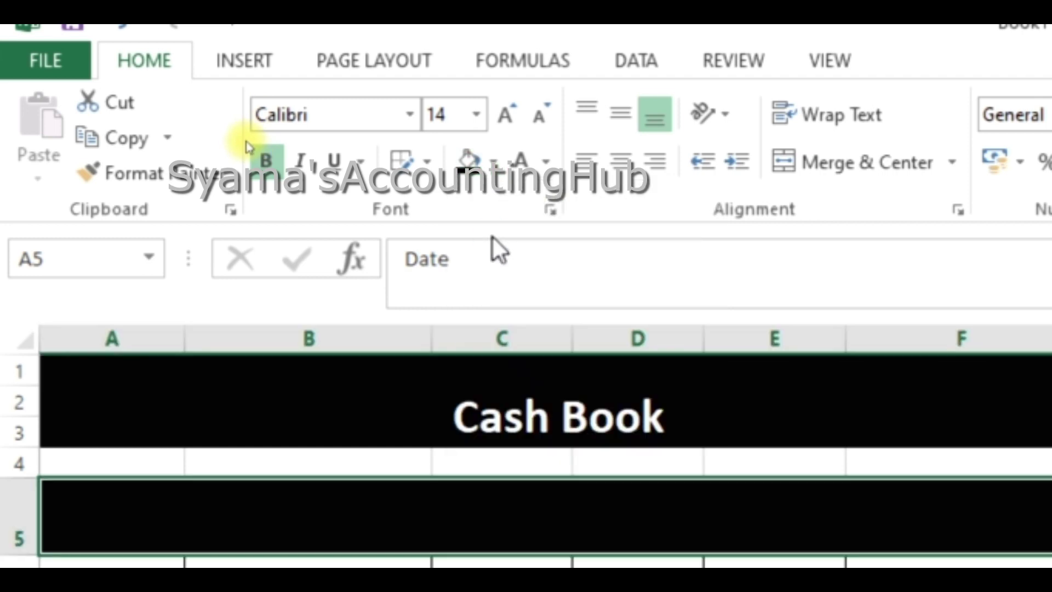
{"action": "left_click", "coordinate": [546, 162]}
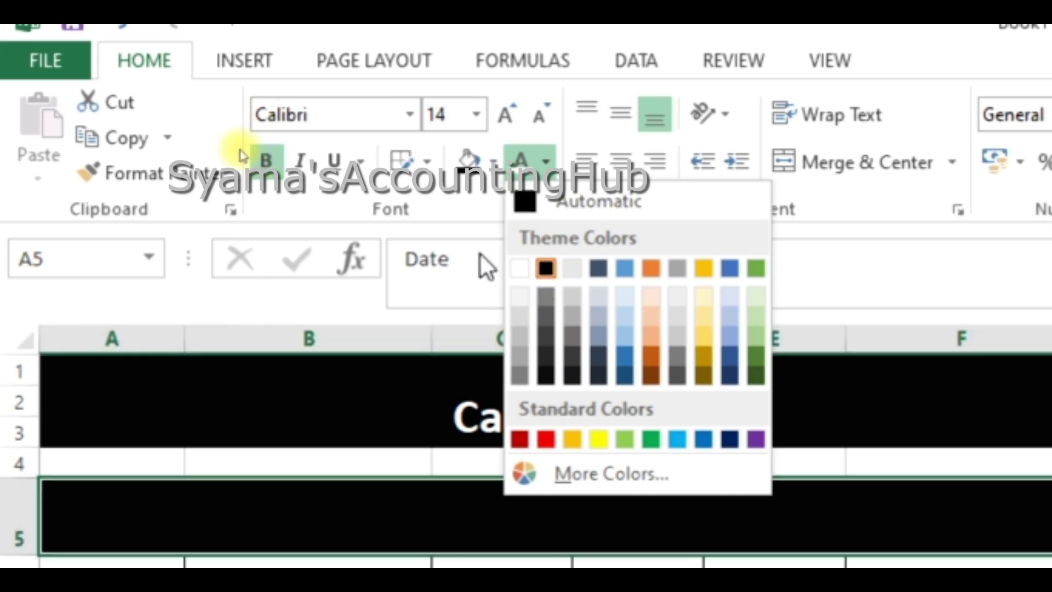
{"action": "left_click", "coordinate": [518, 268]}
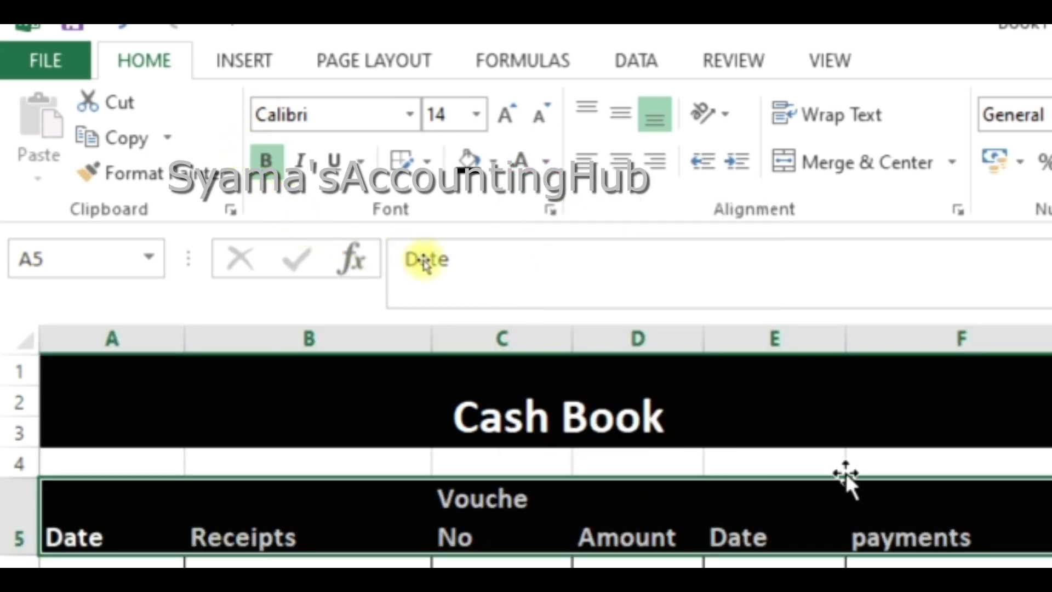
{"action": "scroll", "coordinate": [864, 495], "scroll_direction": "down", "scroll_amount": 1}
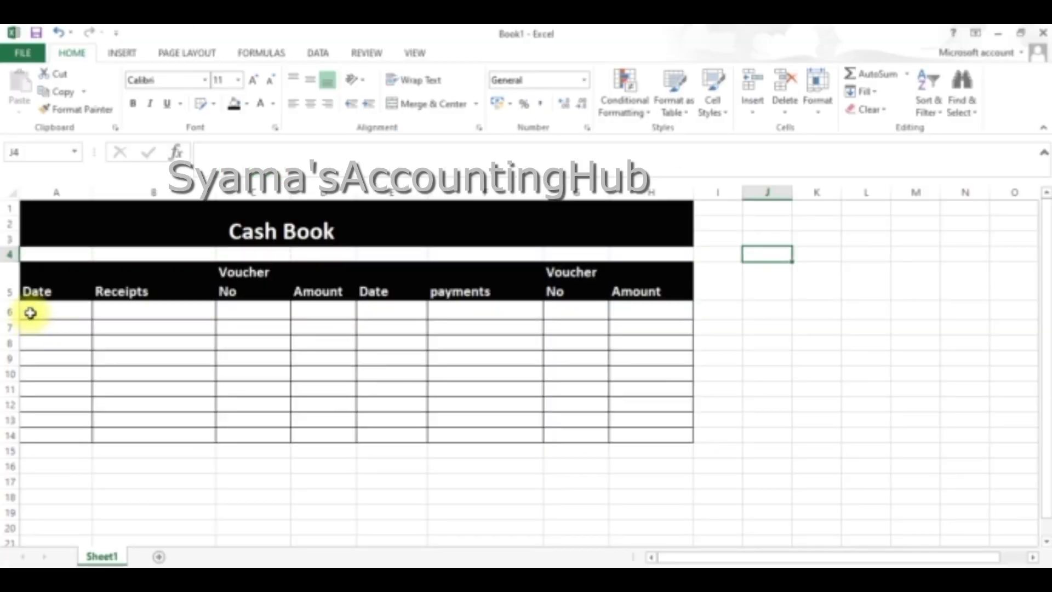
Step: Enter the date 01-04-2023 in cell A6, the first entry row on the receipts side
{"action": "left_click", "coordinate": [30, 313]}
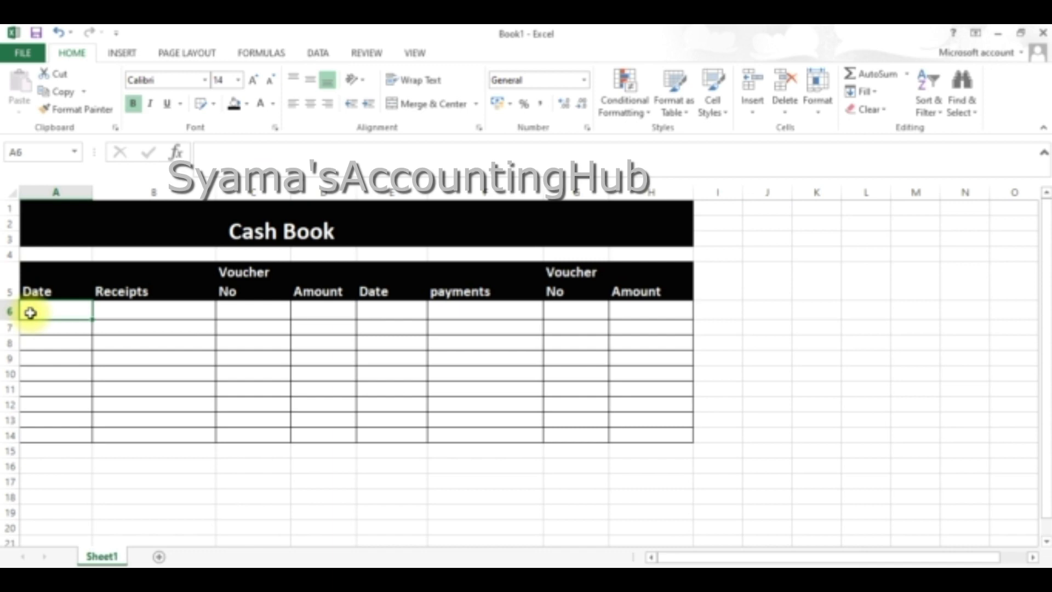
{"action": "type", "text": "01-04-2023"}
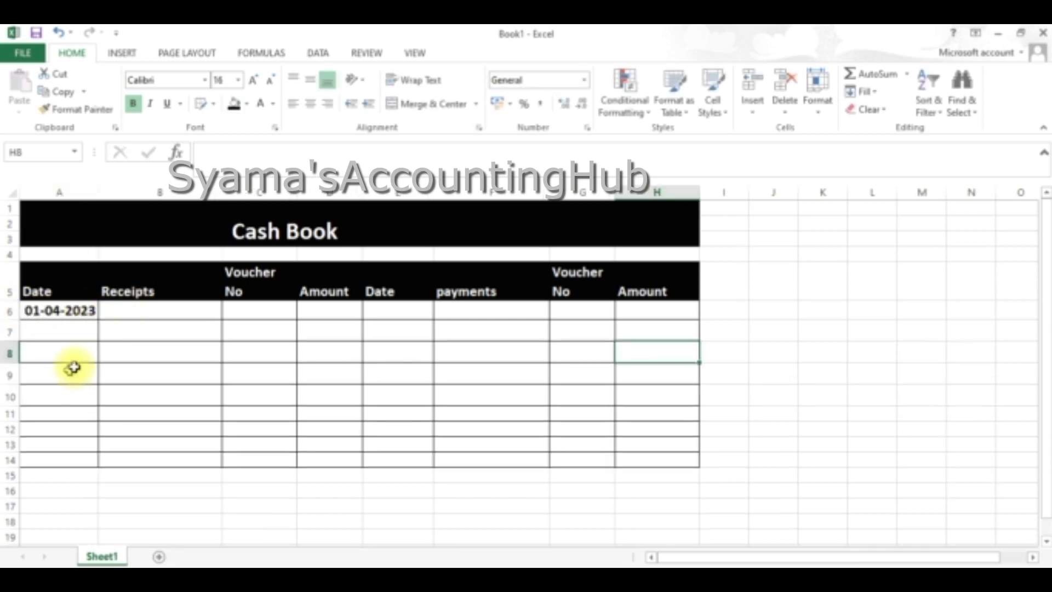
{"action": "left_click", "coordinate": [156, 311]}
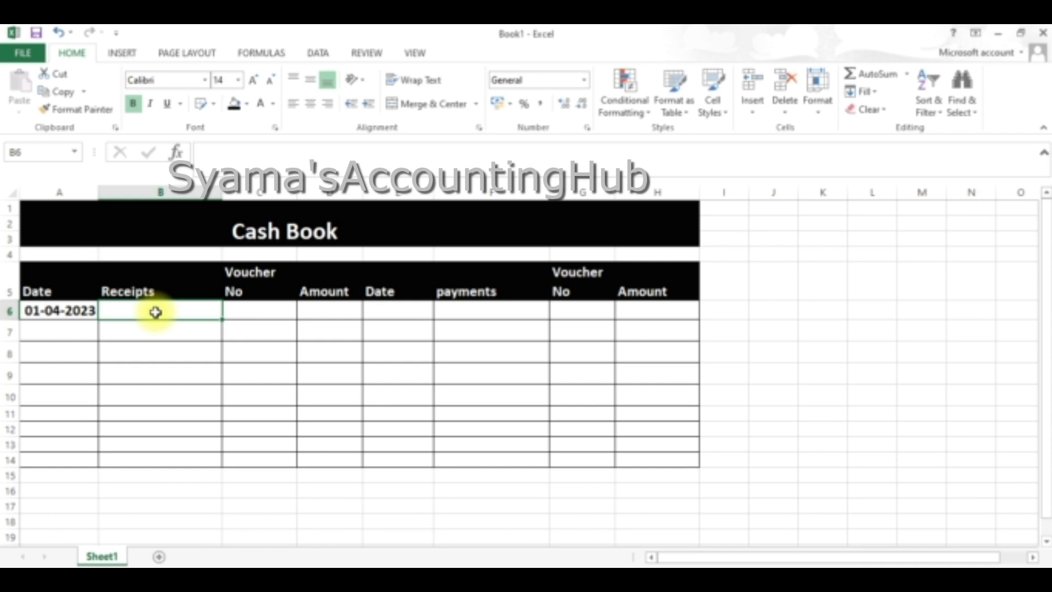
Step: Record the opening balance in row 6 of the receipts side with an amount of 9500
{"action": "type", "text": "openi"}
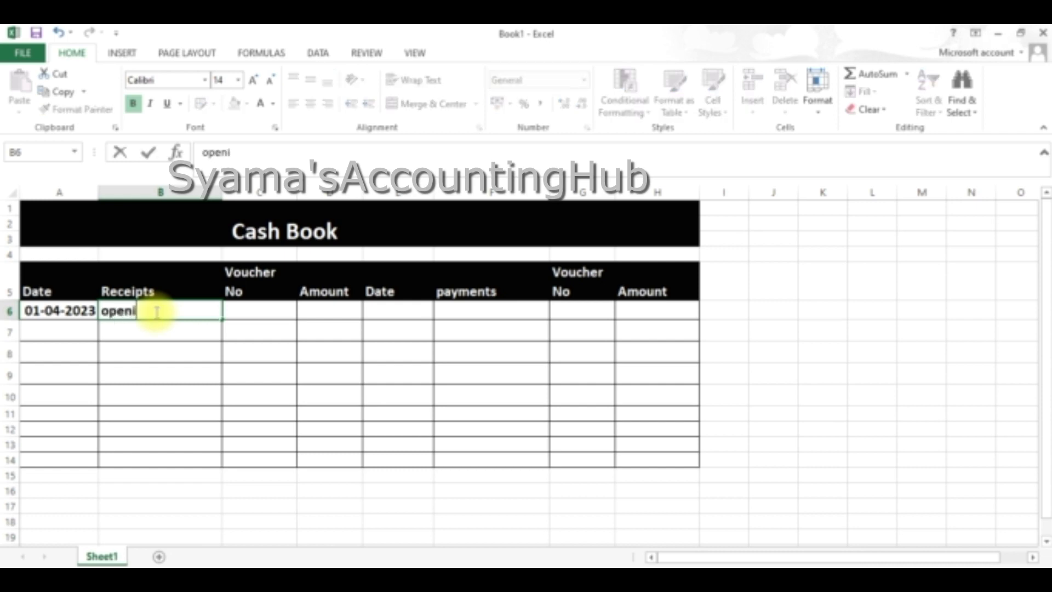
{"action": "type", "text": "ng balan"}
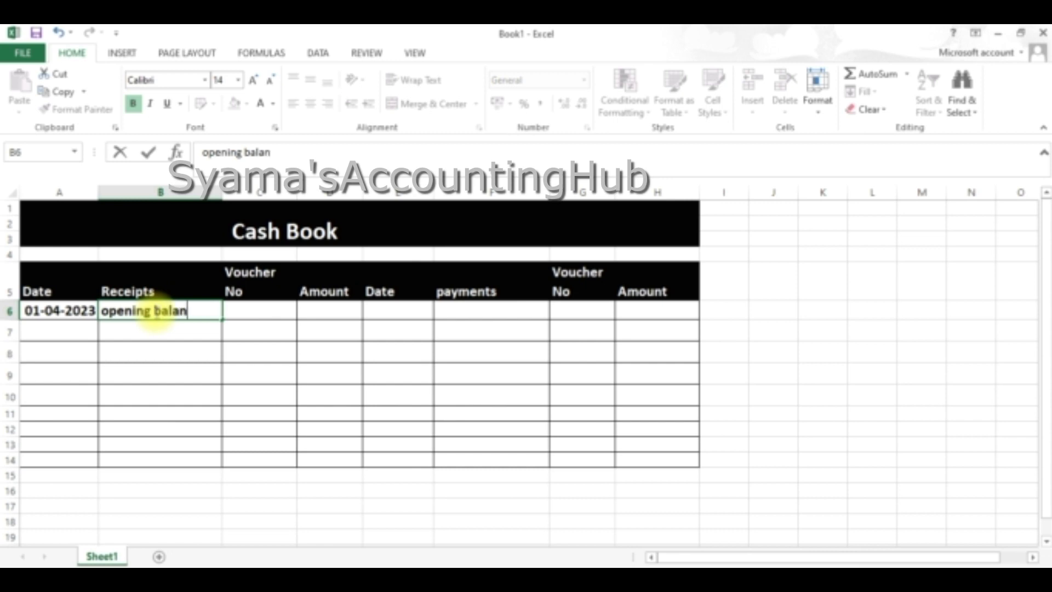
{"action": "type", "text": "ce"}
{"action": "key", "text": "Tab"}
{"action": "key", "text": "Tab"}
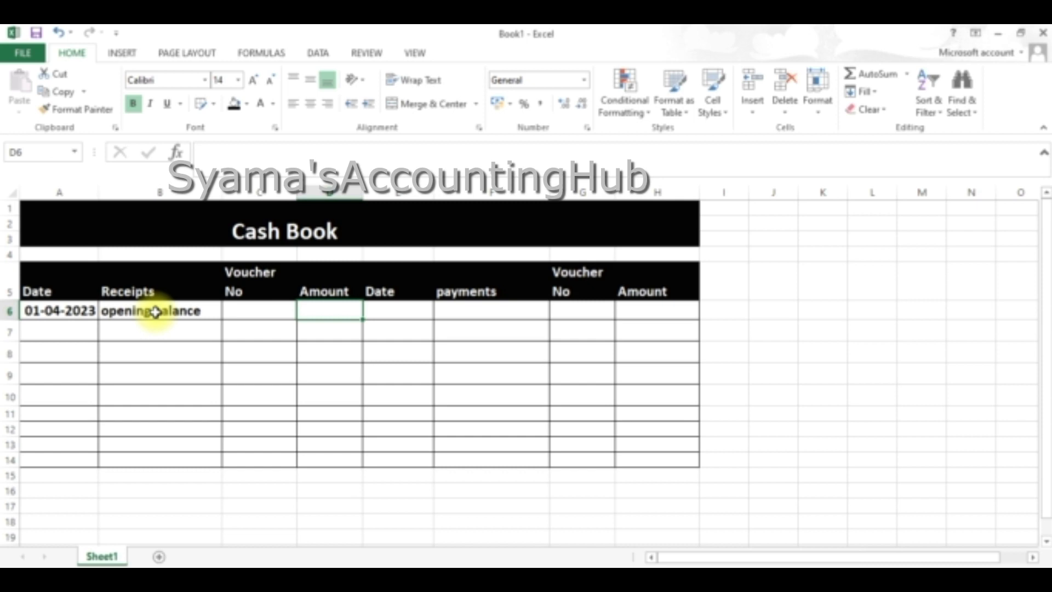
{"action": "type", "text": "9500"}
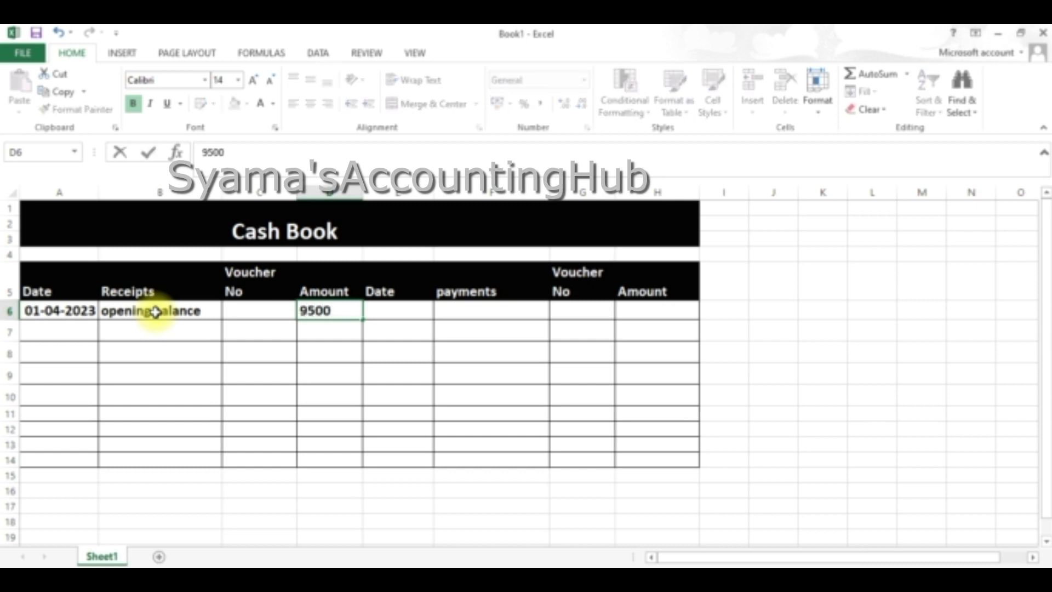
{"action": "key", "text": "Return"}
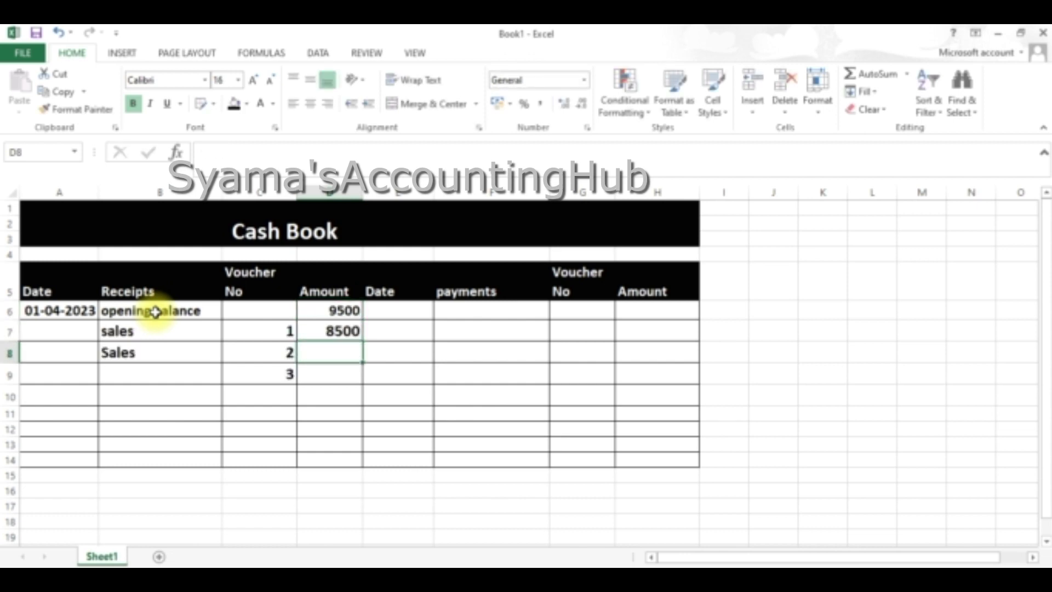
Step: Enter 6000 as the amount for Sales voucher 2 and fill voucher 3's row with the receipt Discount and amount 4500
{"action": "type", "text": "6000"}
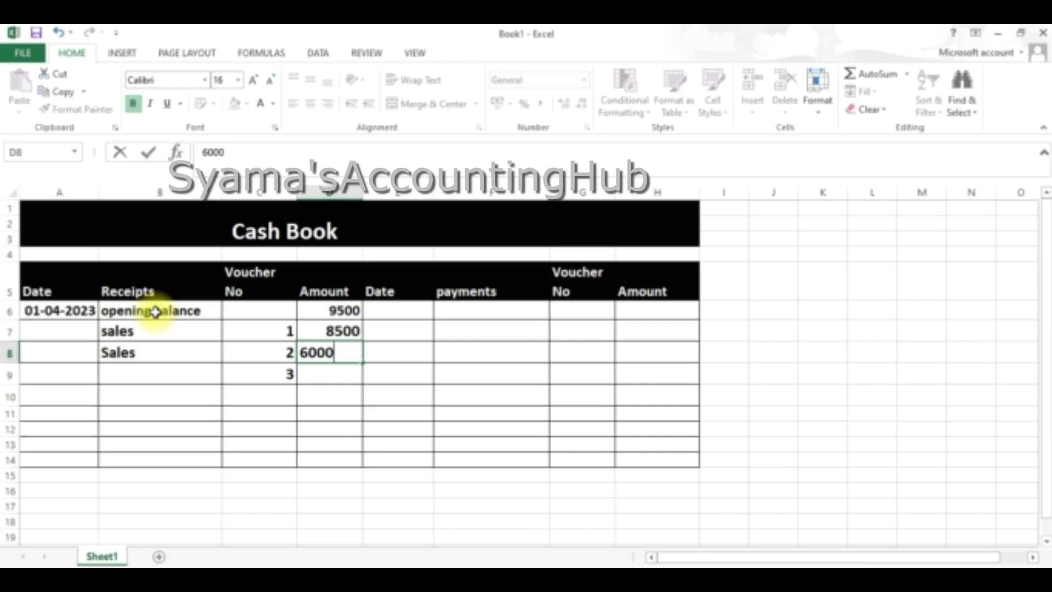
{"action": "key", "text": "Return"}
{"action": "key", "text": "Left"}
{"action": "key", "text": "Left"}
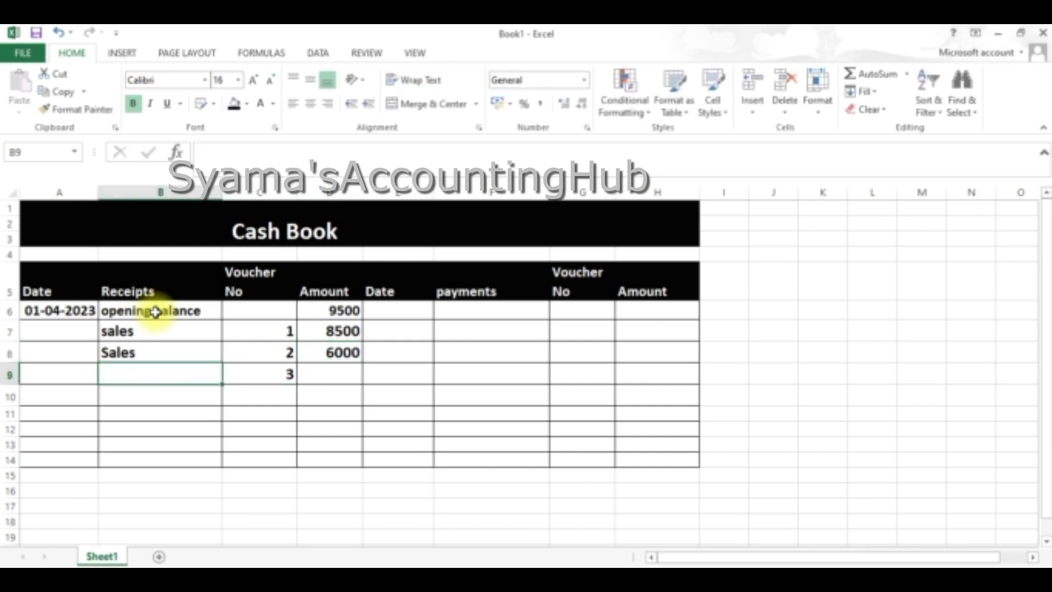
{"action": "type", "text": "Discount"}
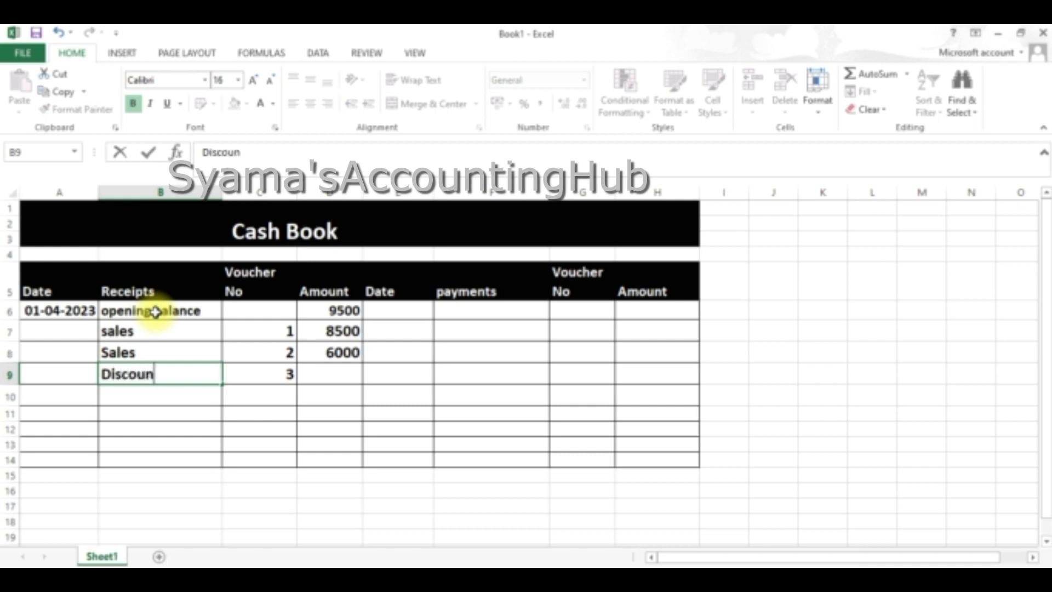
{"action": "key", "text": "Tab"}
{"action": "key", "text": "Tab"}
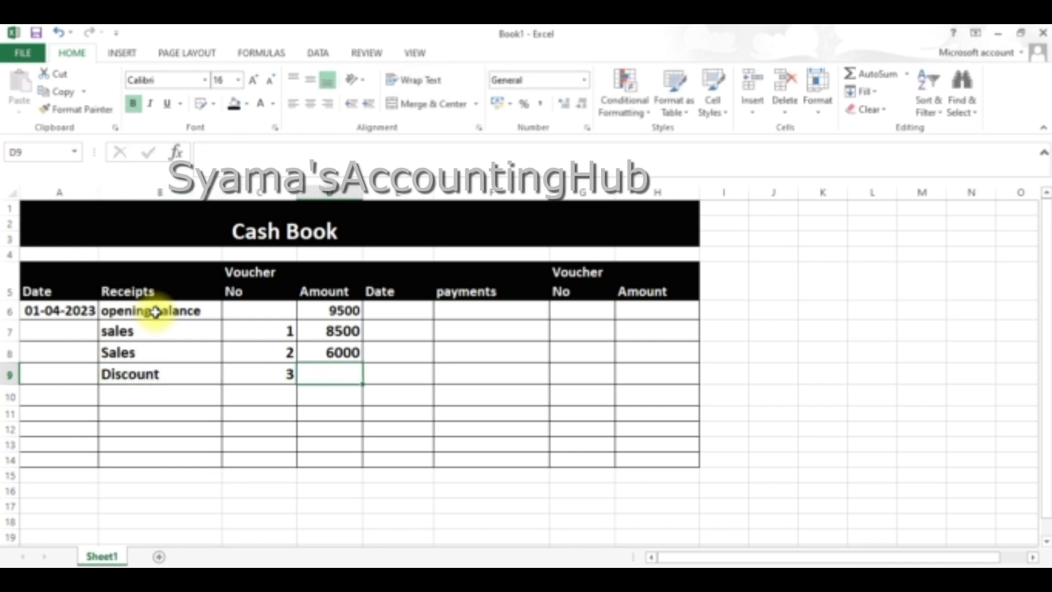
{"action": "type", "text": "4500"}
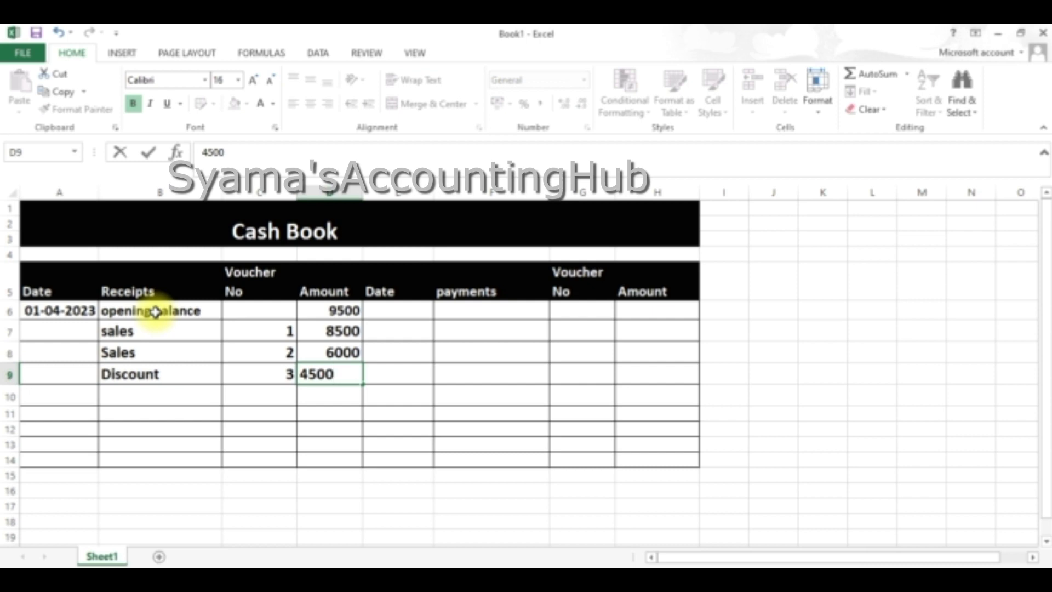
{"action": "key", "text": "Return"}
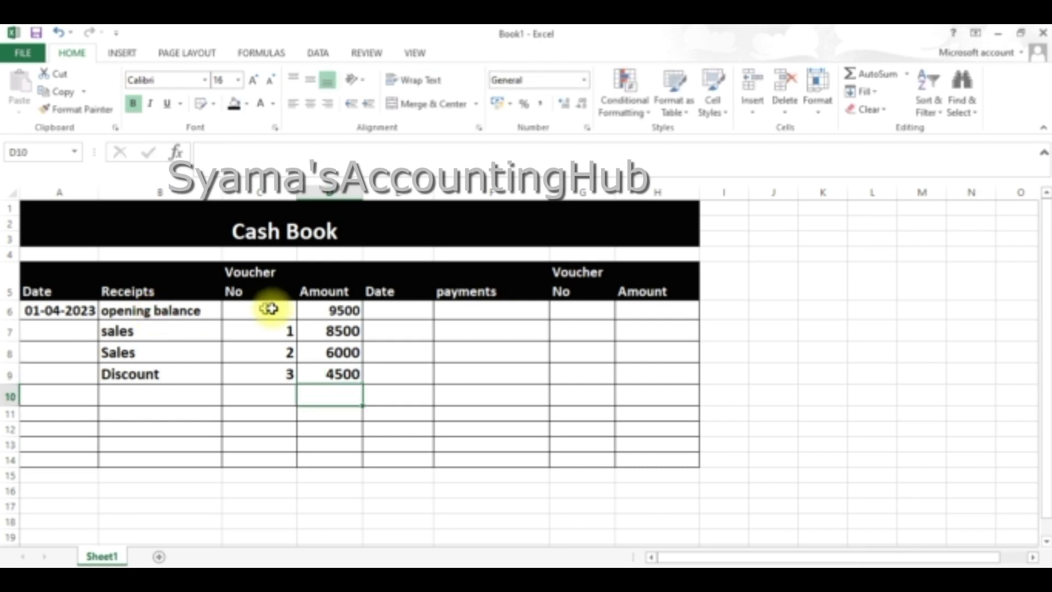
Step: Enter the date 01-04-2023 in E6 on the payments side and widen column E to fit it
{"action": "left_click", "coordinate": [394, 315]}
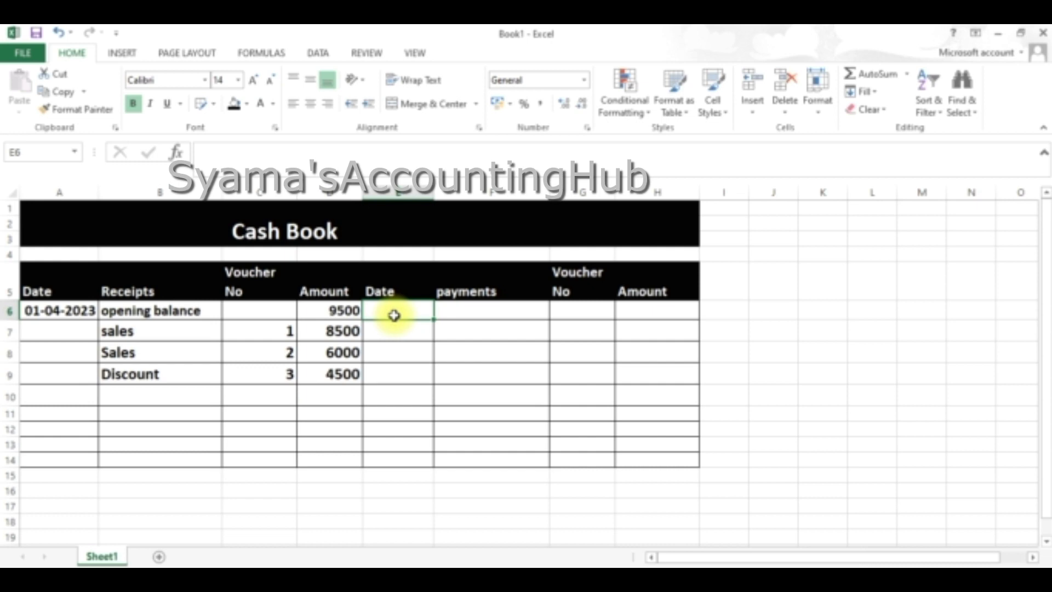
{"action": "type", "text": "01-04-"}
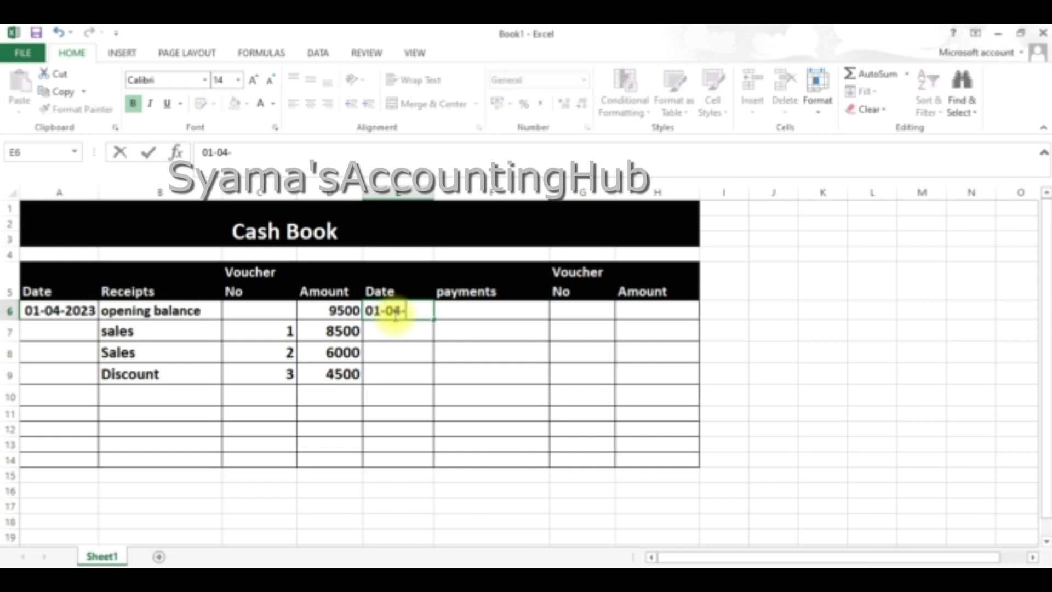
{"action": "type", "text": "23"}
{"action": "key", "text": "Tab"}
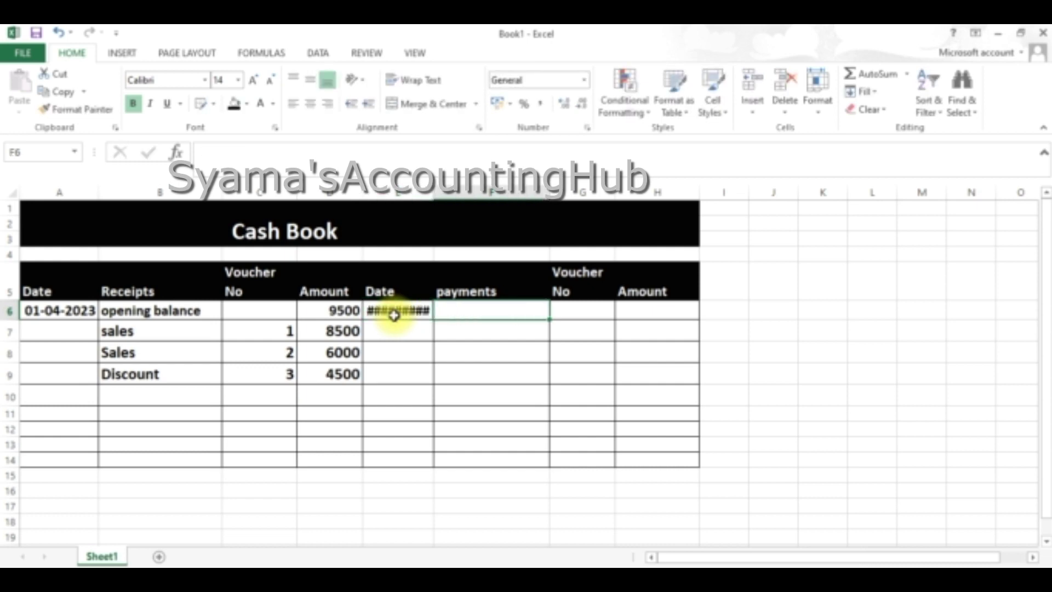
{"action": "left_click_drag", "start_coordinate": [434, 192], "coordinate": [441, 192]}
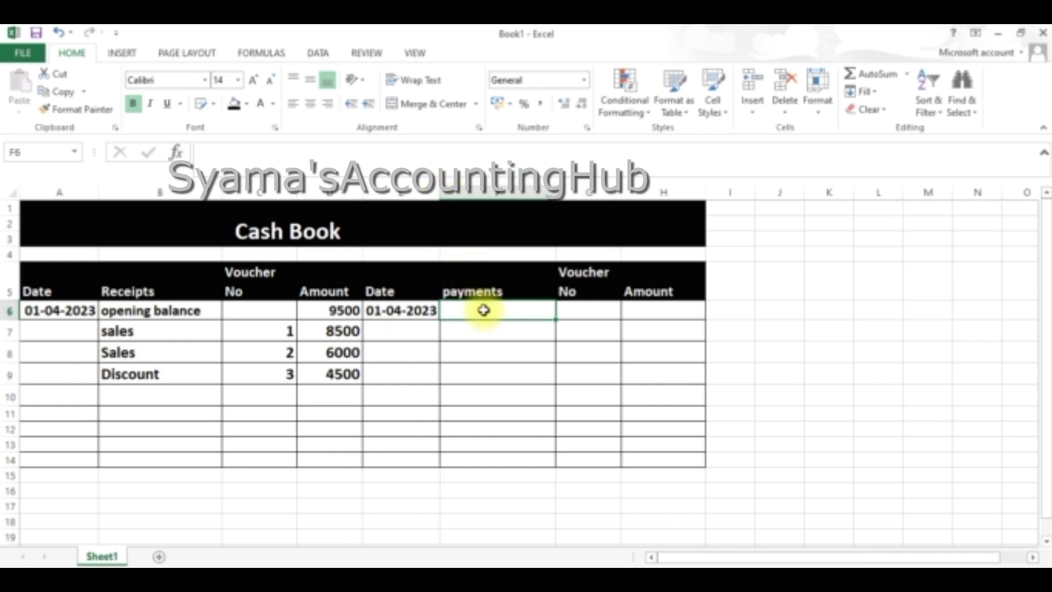
Step: Record the payment "office expense" in row 6 with voucher number 1 and amount 2500
{"action": "type", "text": "off"}
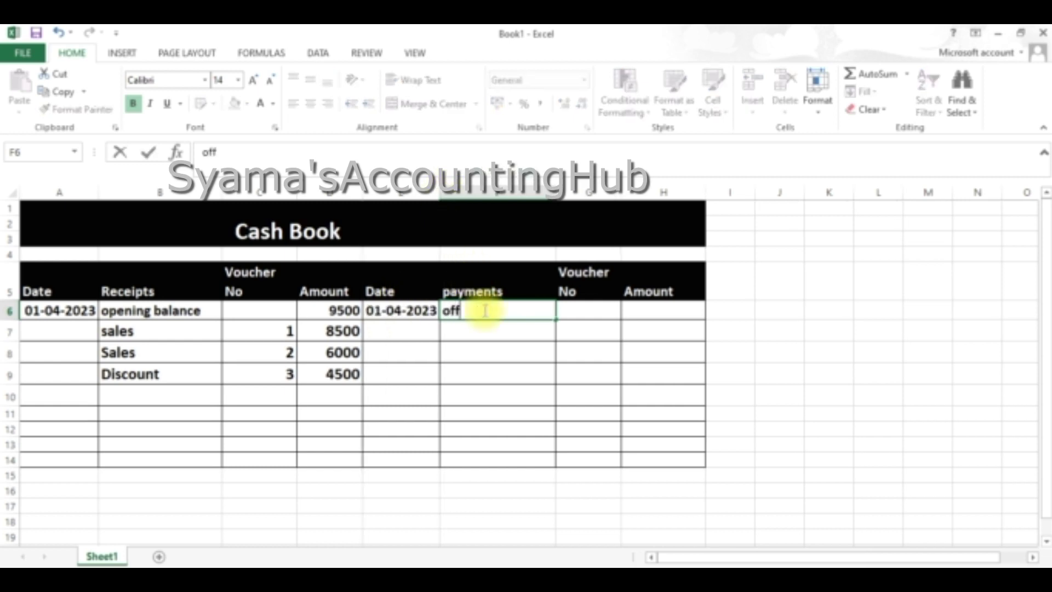
{"action": "type", "text": "ice exp"}
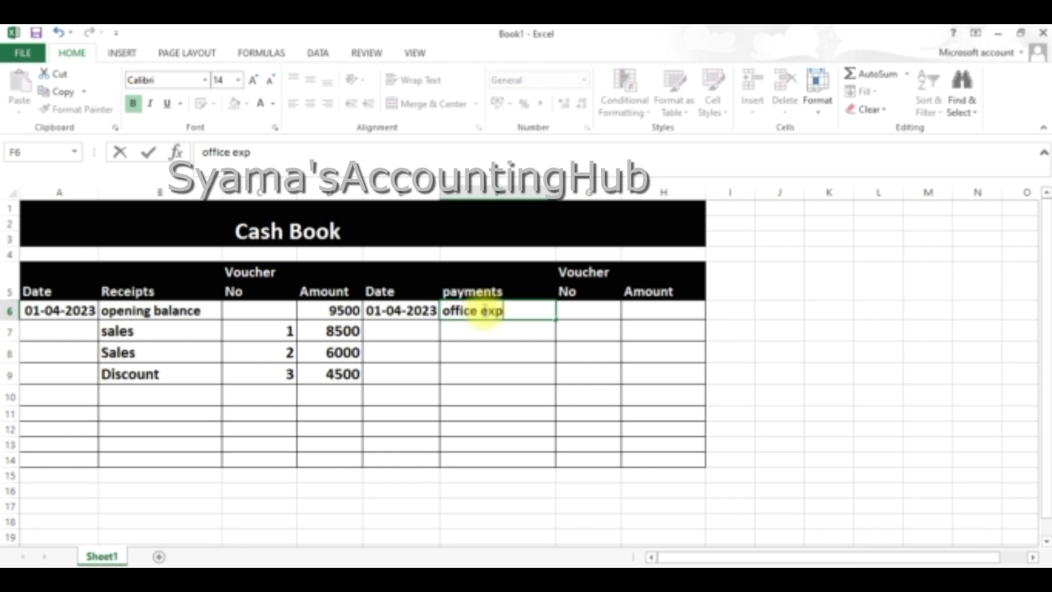
{"action": "type", "text": "ense"}
{"action": "key", "text": "Tab"}
{"action": "type", "text": "1"}
{"action": "key", "text": "Tab"}
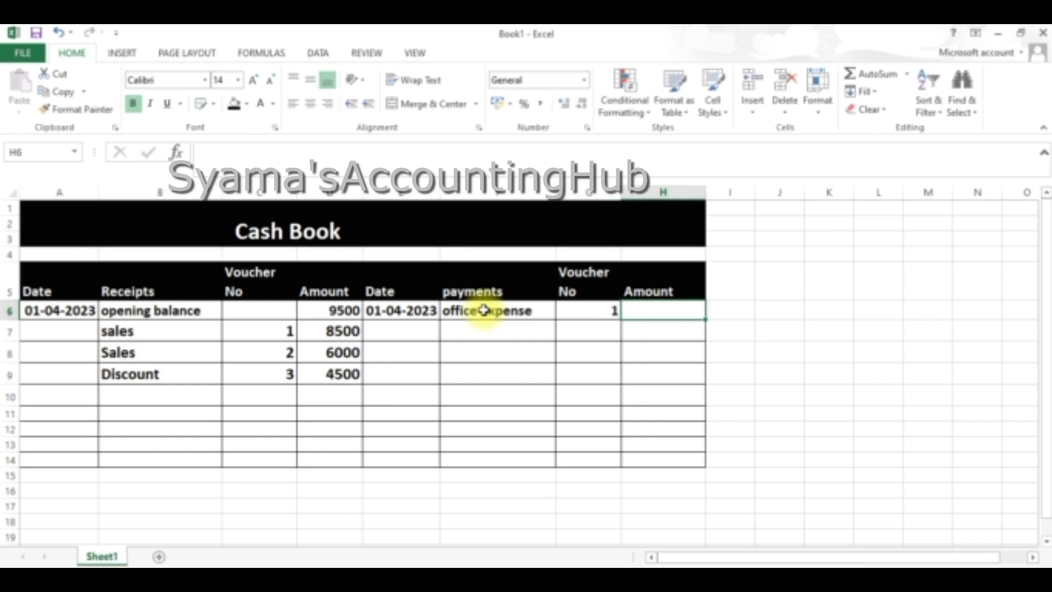
{"action": "type", "text": "2500"}
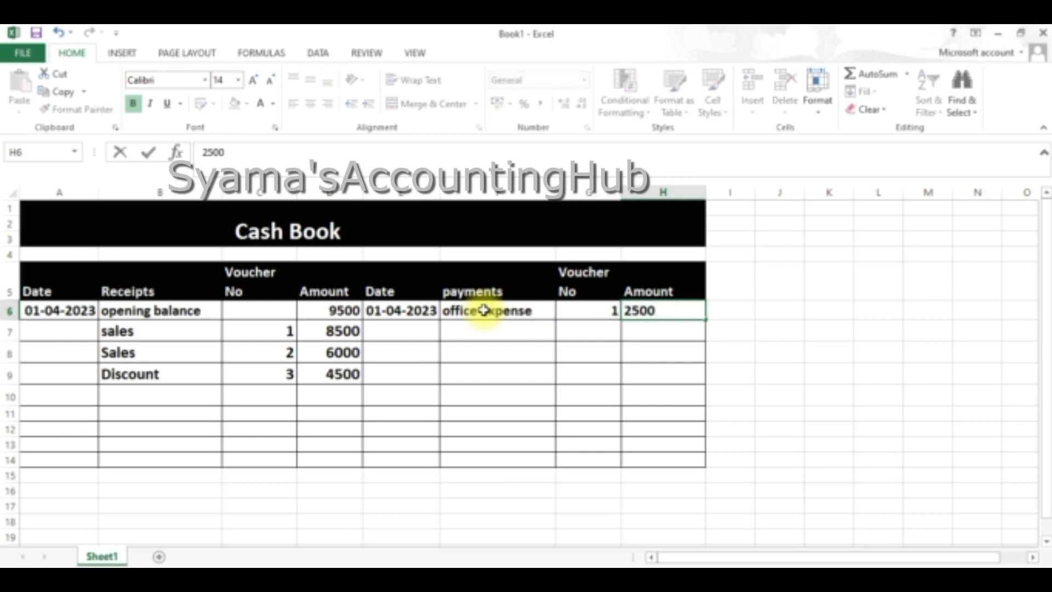
{"action": "key", "text": "Down"}
Step: Record the payment "printing expense" in row 7 with voucher number 2 and amount 1500
{"action": "key", "text": "Left"}
{"action": "key", "text": "Left"}
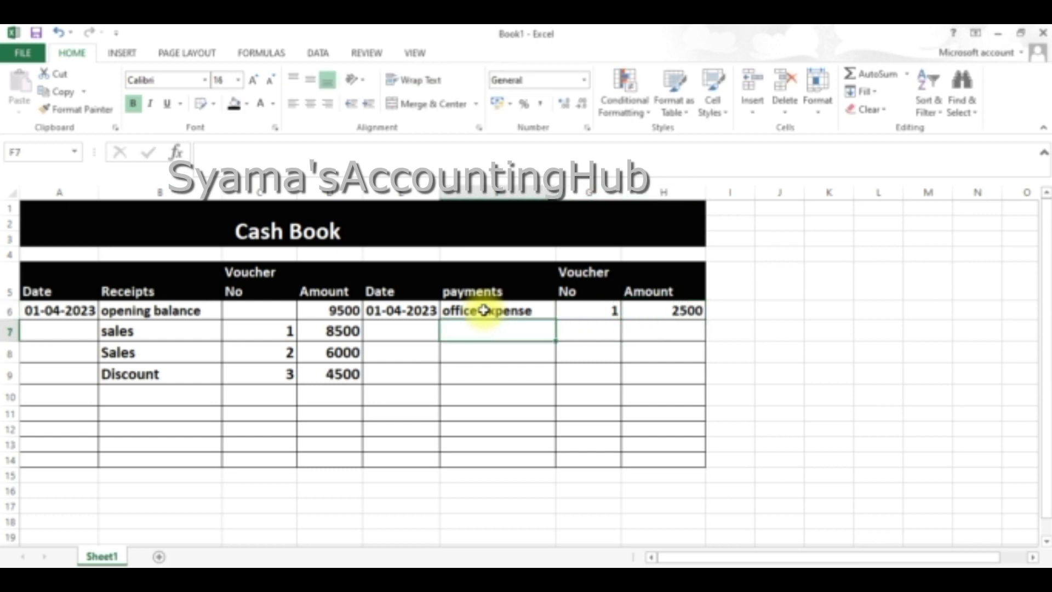
{"action": "type", "text": "prin"}
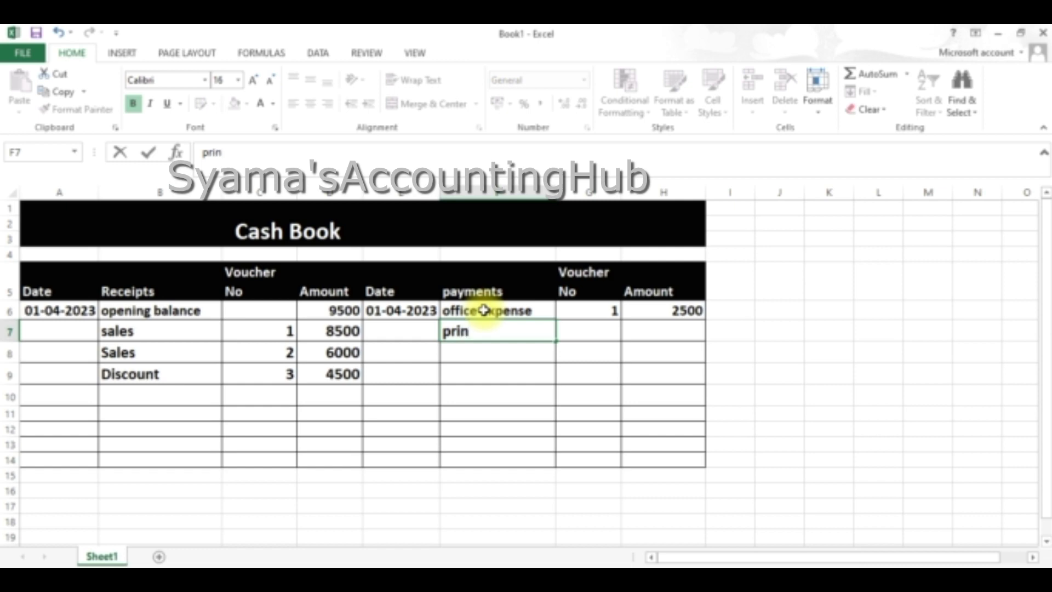
{"action": "type", "text": "ting expense"}
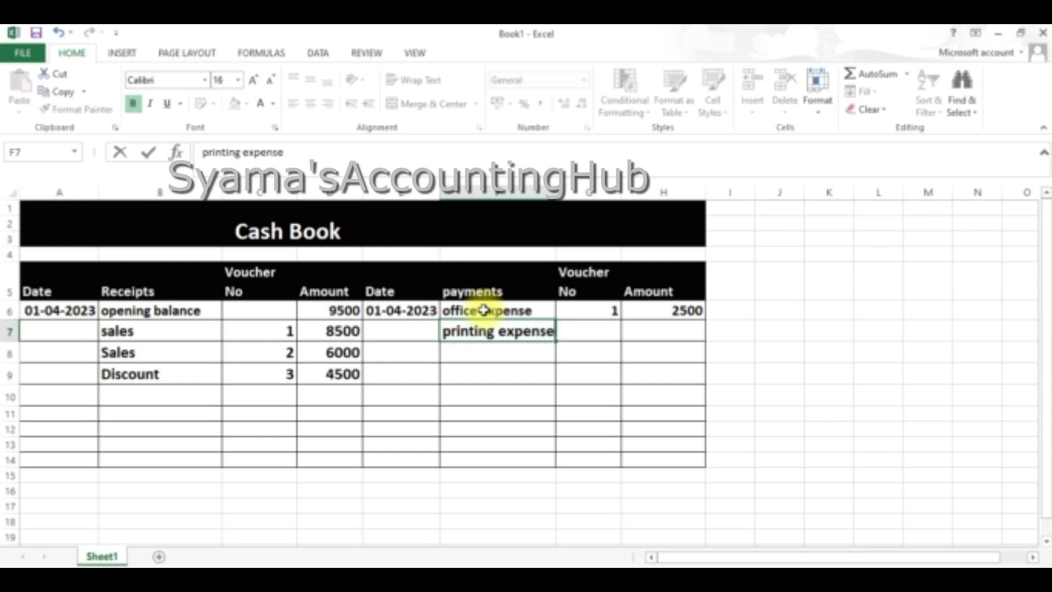
{"action": "key", "text": "Tab"}
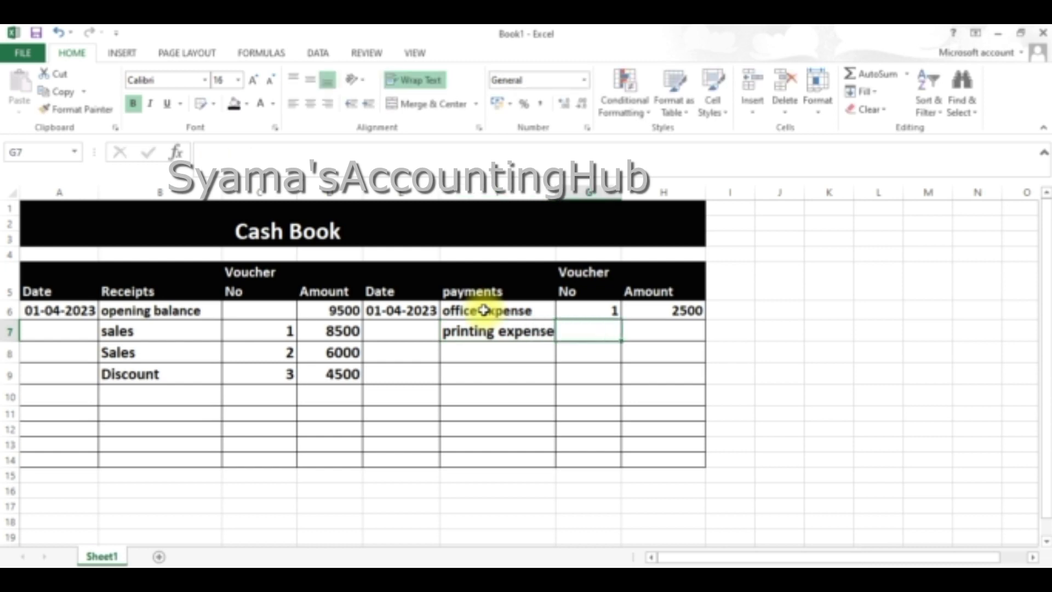
{"action": "type", "text": "1"}
{"action": "key", "text": "BackSpace"}
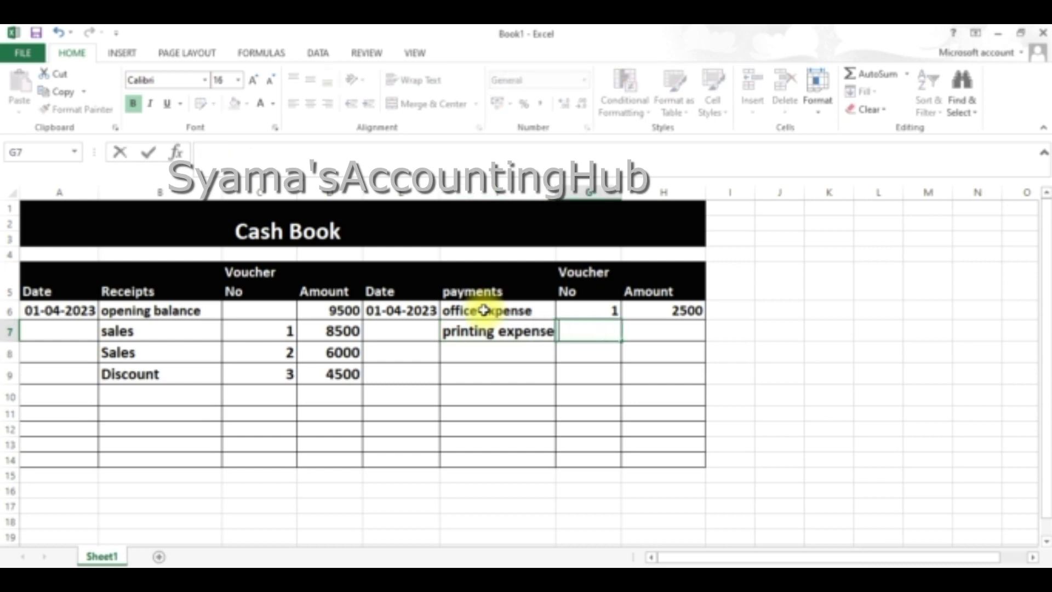
{"action": "type", "text": "2"}
{"action": "key", "text": "Tab"}
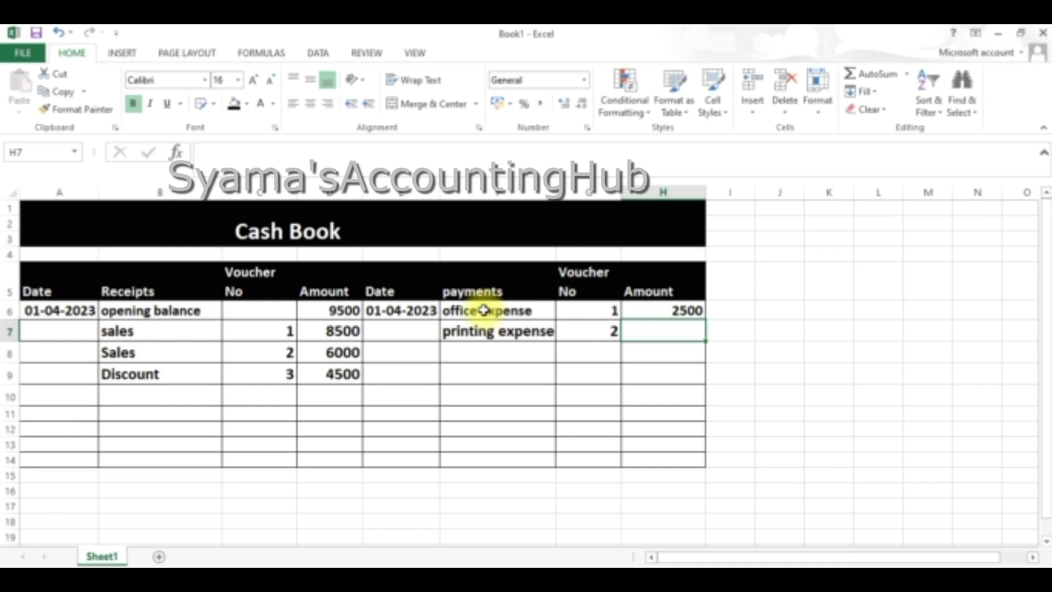
{"action": "type", "text": "1500"}
{"action": "key", "text": "Return"}
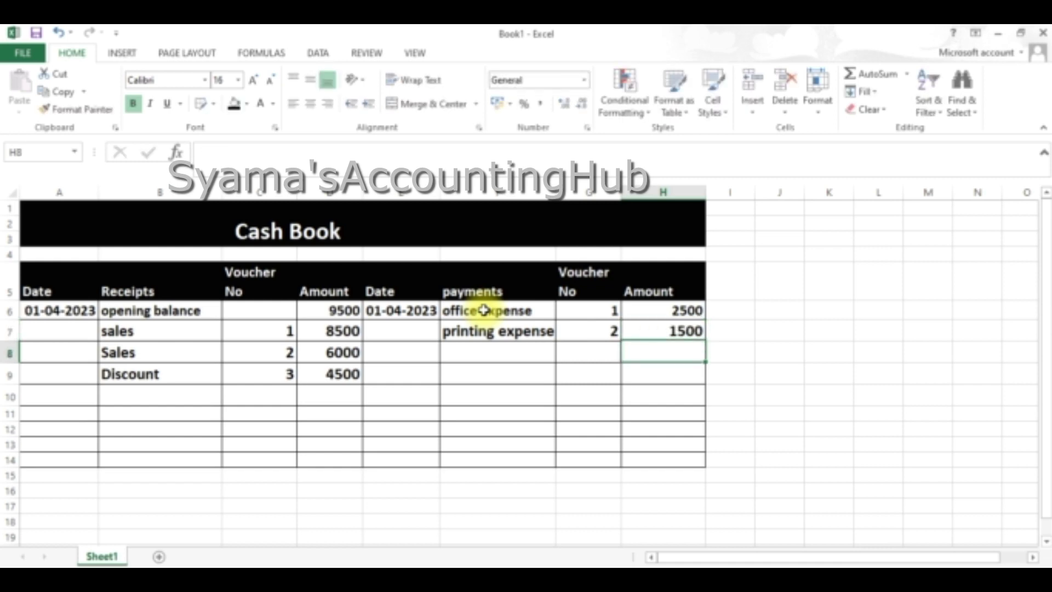
Step: Record the payment "Office expense" in row 8 with voucher number 3 and amount 1800
{"action": "key", "text": "Left"}
{"action": "key", "text": "Left"}
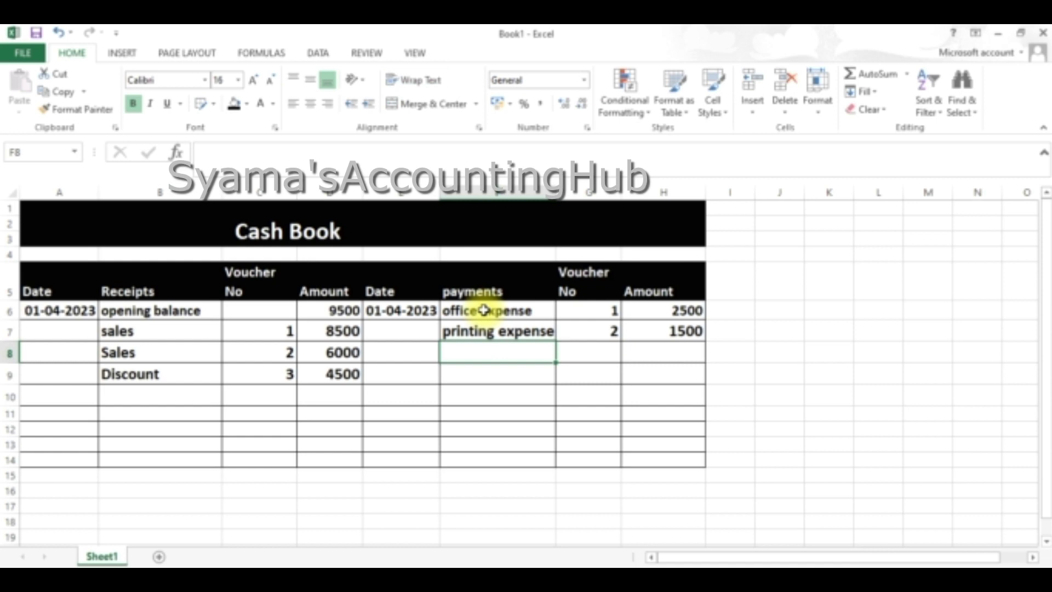
{"action": "type", "text": "Office"}
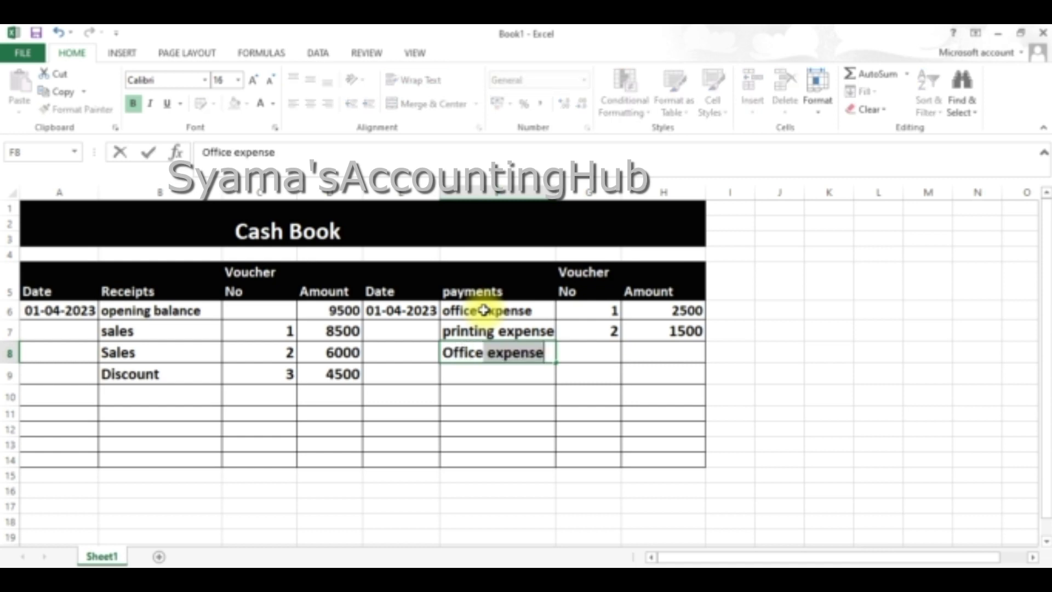
{"action": "type", "text": " expense"}
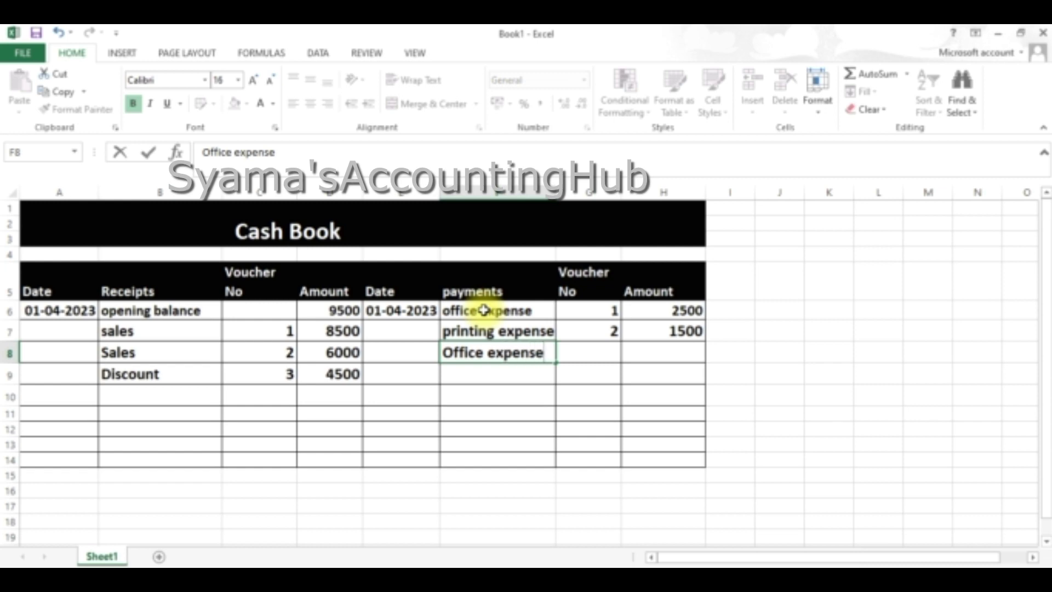
{"action": "key", "text": "Tab"}
{"action": "type", "text": "3"}
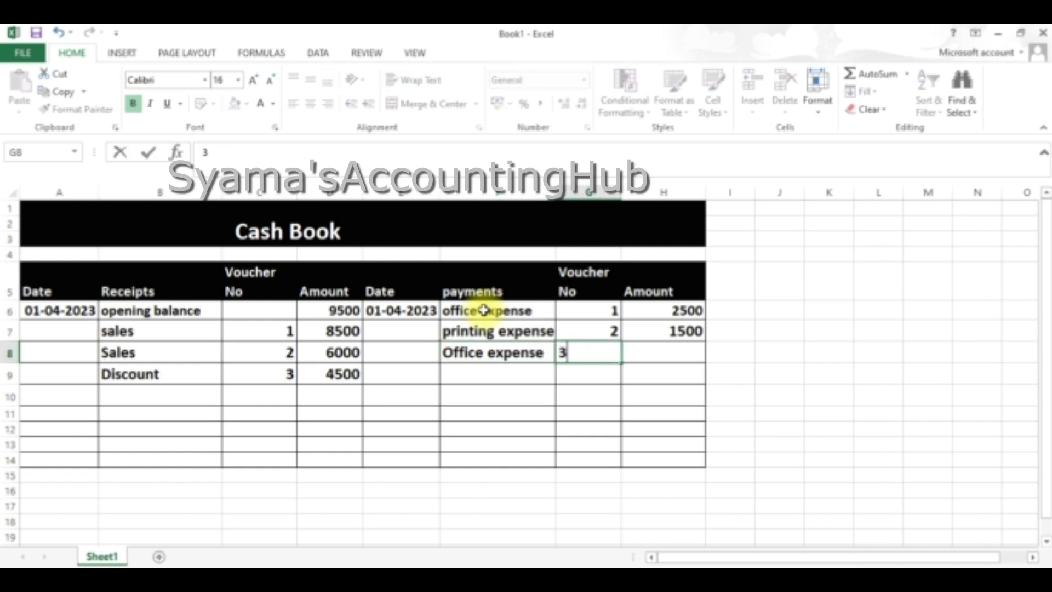
{"action": "key", "text": "Tab"}
{"action": "type", "text": "1800"}
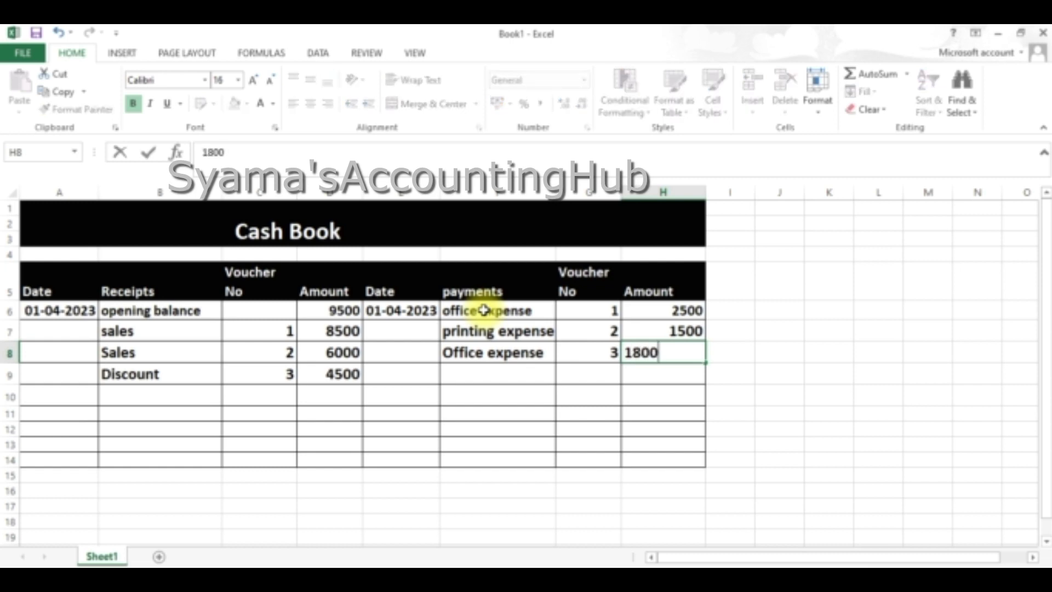
{"action": "key", "text": "Return"}
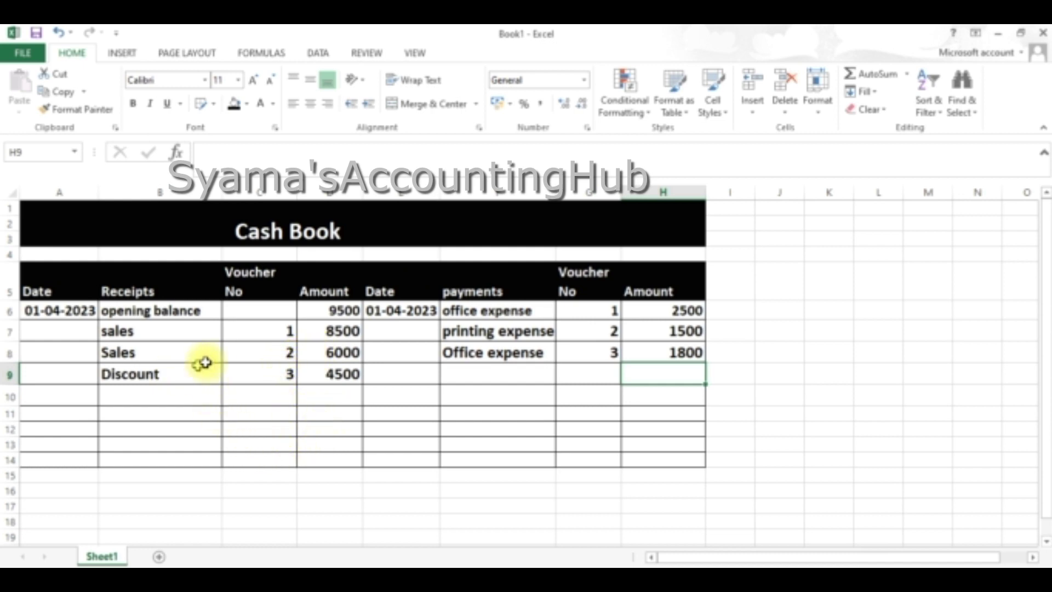
Step: Enter the label TOTAL in B14 on the receipts side and in F14 on the payments side
{"action": "left_click", "coordinate": [129, 461]}
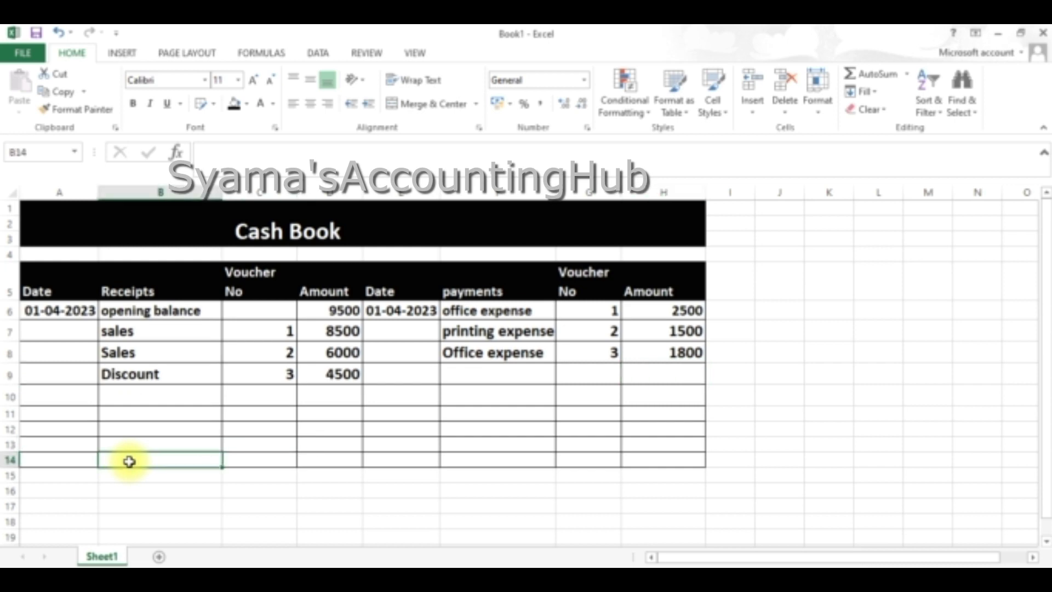
{"action": "type", "text": "To"}
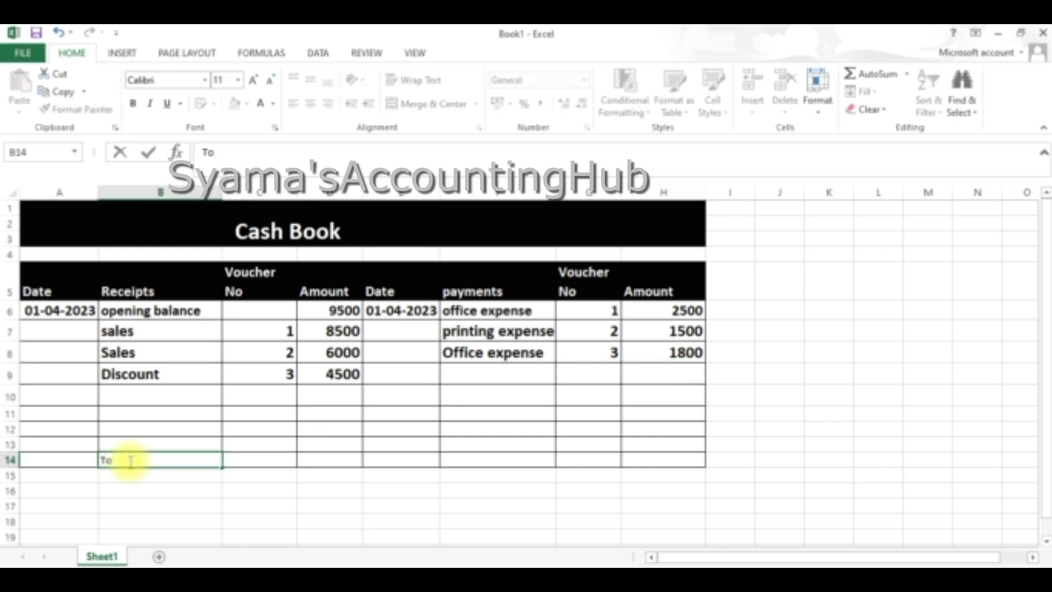
{"action": "key", "text": "BackSpace"}
{"action": "key", "text": "BackSpace"}
{"action": "type", "text": "TOTAL"}
{"action": "left_click", "coordinate": [483, 462]}
{"action": "type", "text": "T"}
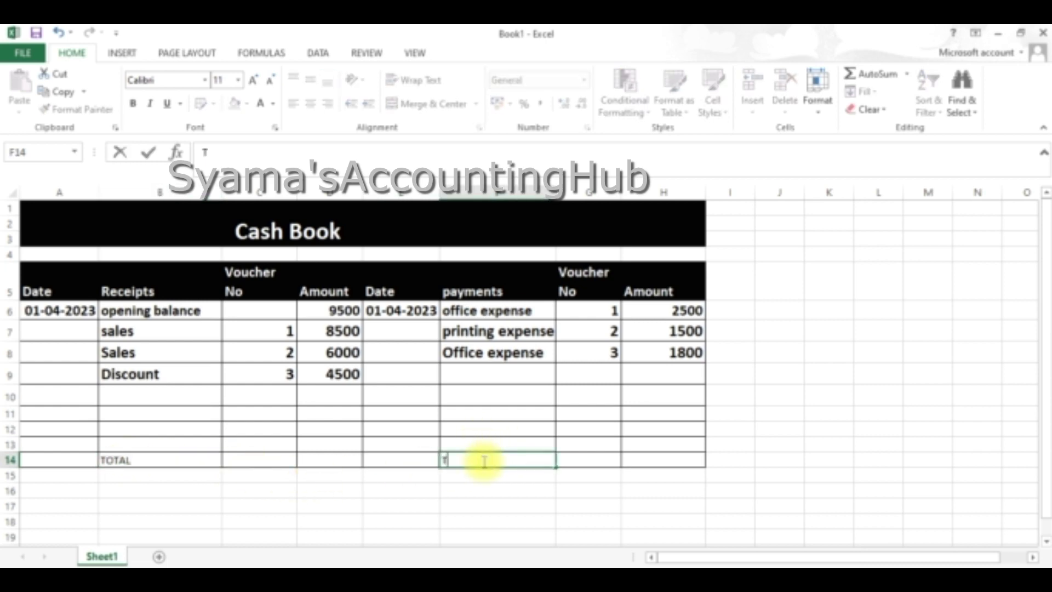
{"action": "type", "text": "OTAL"}
Step: Make the TOTAL labels in B14 and F14 bold
{"action": "left_click", "coordinate": [165, 459]}
{"action": "left_click_drag", "start_coordinate": [101, 460], "coordinate": [164, 457]}
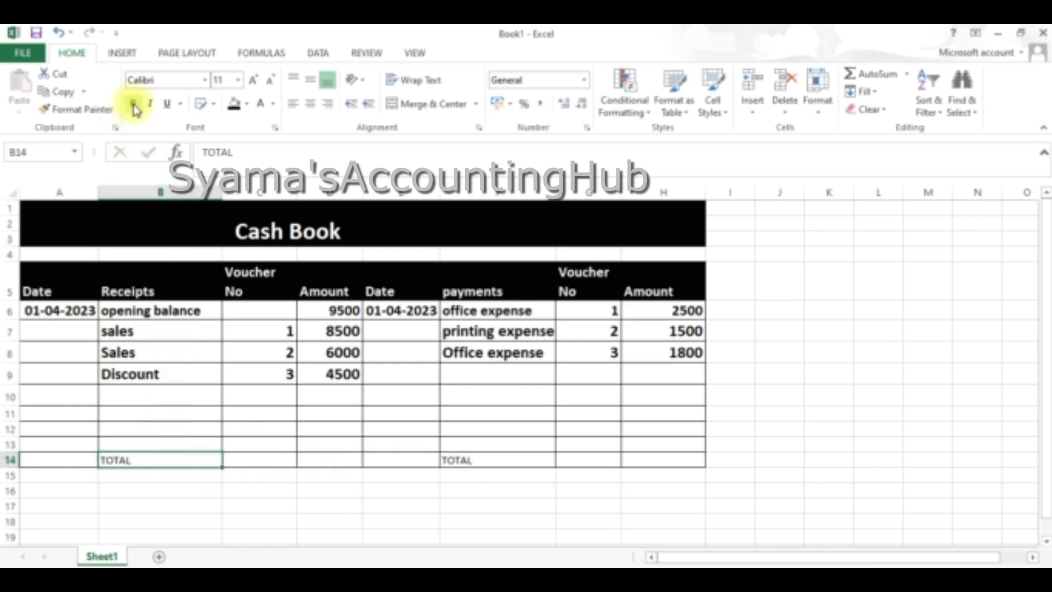
{"action": "left_click", "coordinate": [134, 105]}
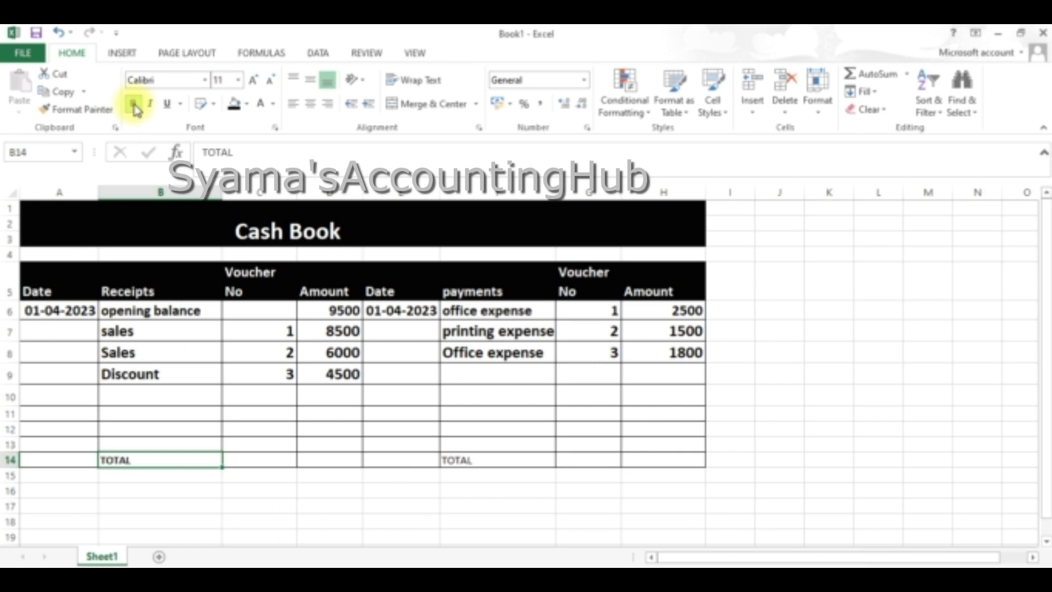
{"action": "left_click", "coordinate": [496, 466]}
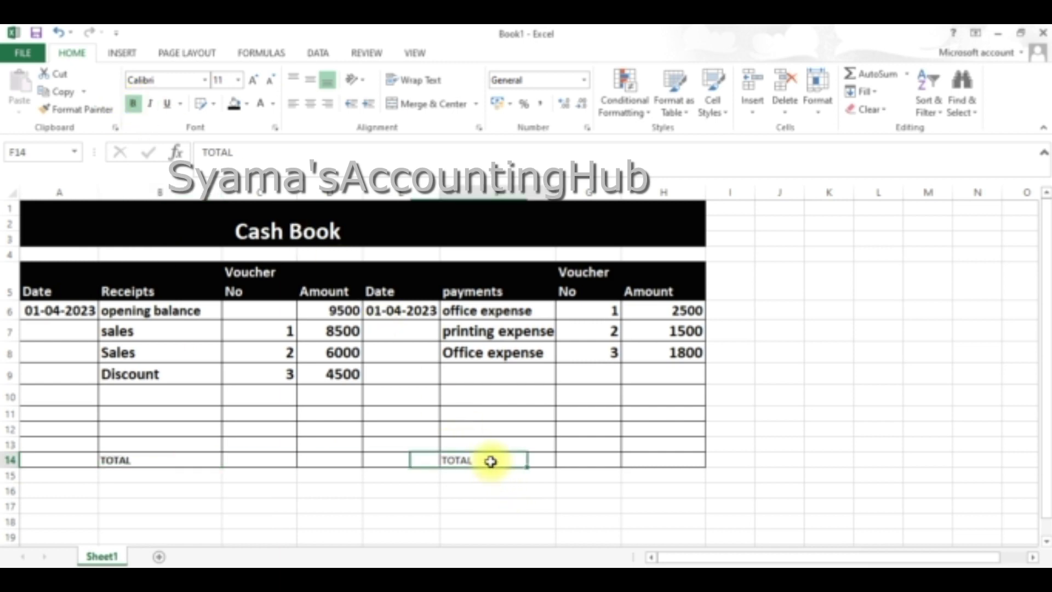
{"action": "left_click", "coordinate": [137, 107]}
Step: Enlarge both TOTAL labels in row 14 to font size 24
{"action": "left_click", "coordinate": [164, 462]}
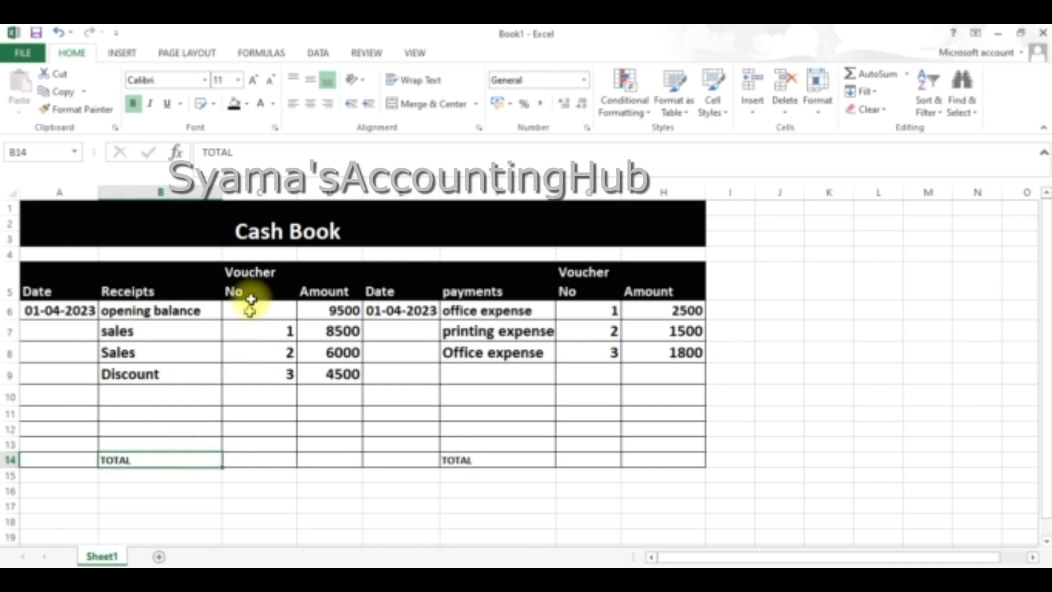
{"action": "left_click", "coordinate": [239, 80]}
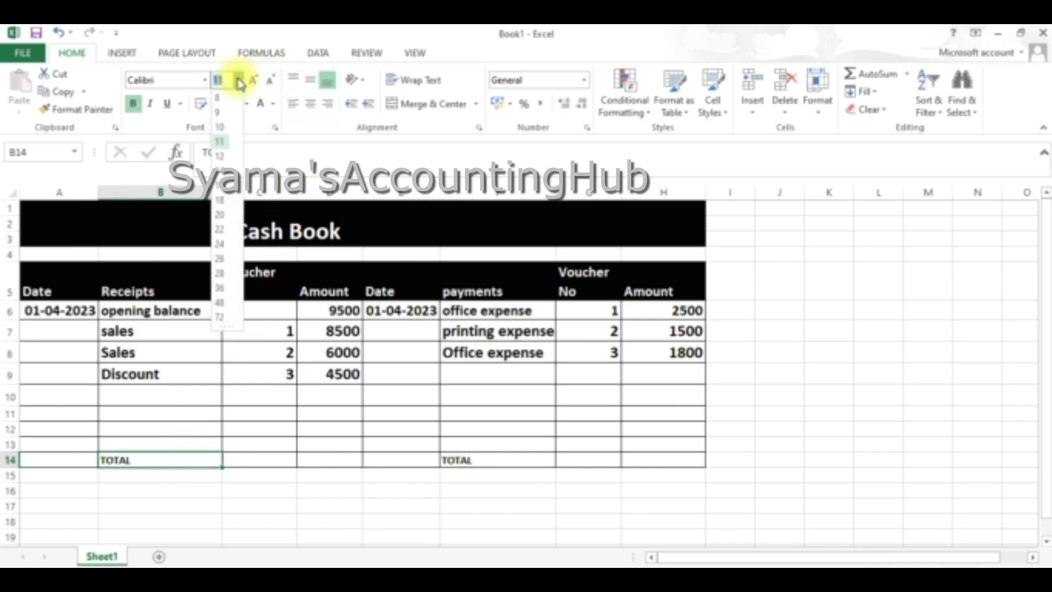
{"action": "left_click", "coordinate": [220, 258]}
{"action": "key", "text": "Return"}
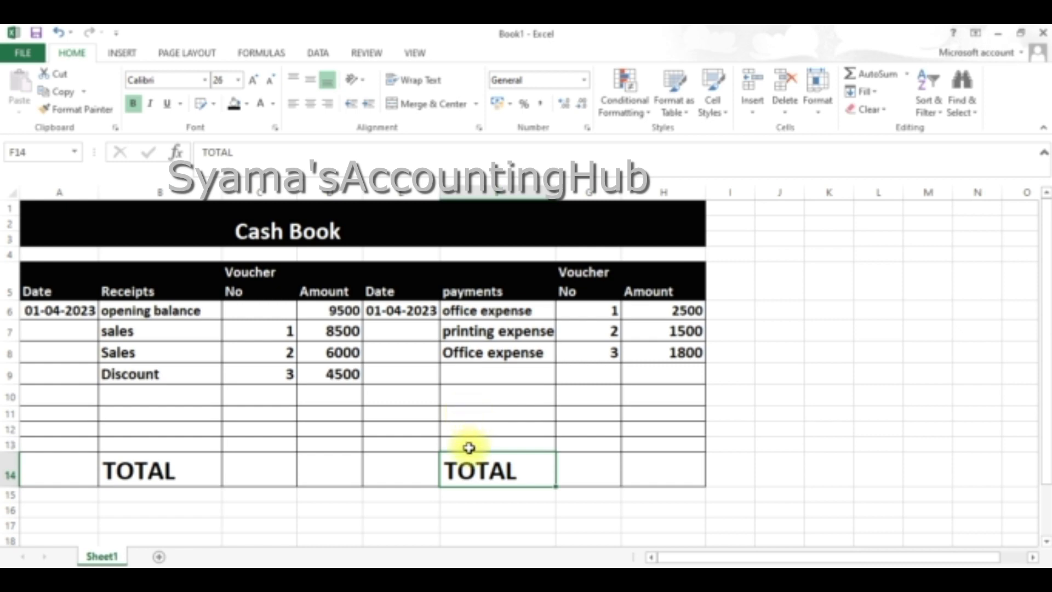
{"action": "key", "text": "ctrl+z"}
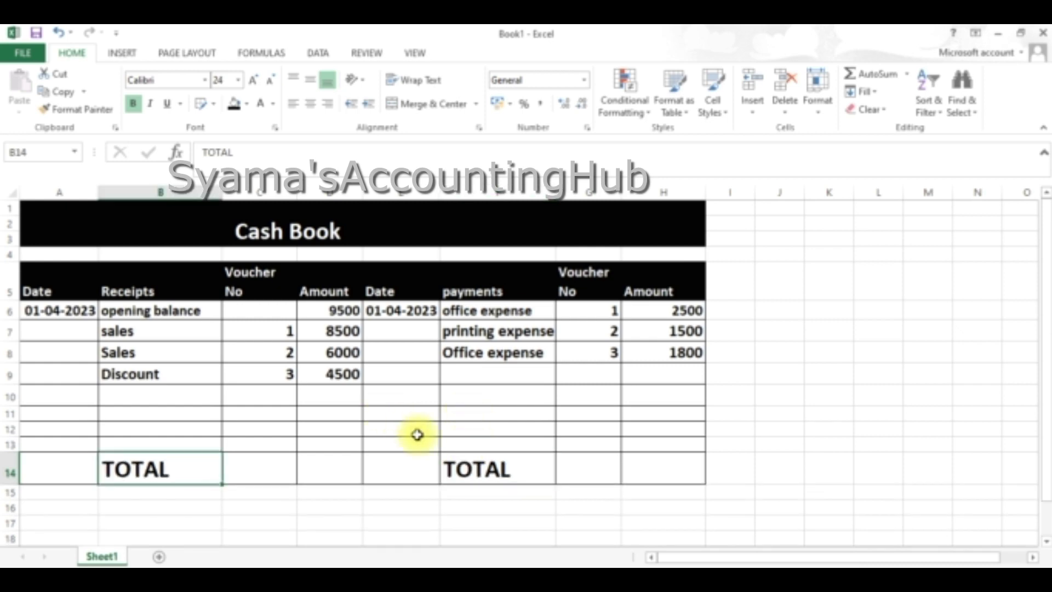
Step: Enter the label "Closing balance" in F13, just above the payments TOTAL
{"action": "left_click", "coordinate": [465, 446]}
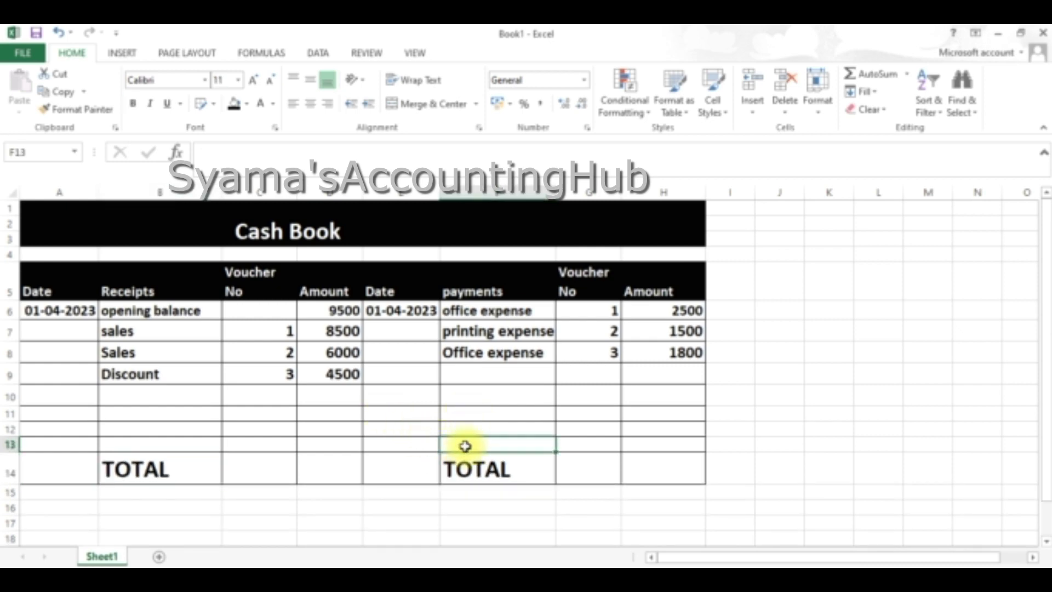
{"action": "type", "text": "cLOSI"}
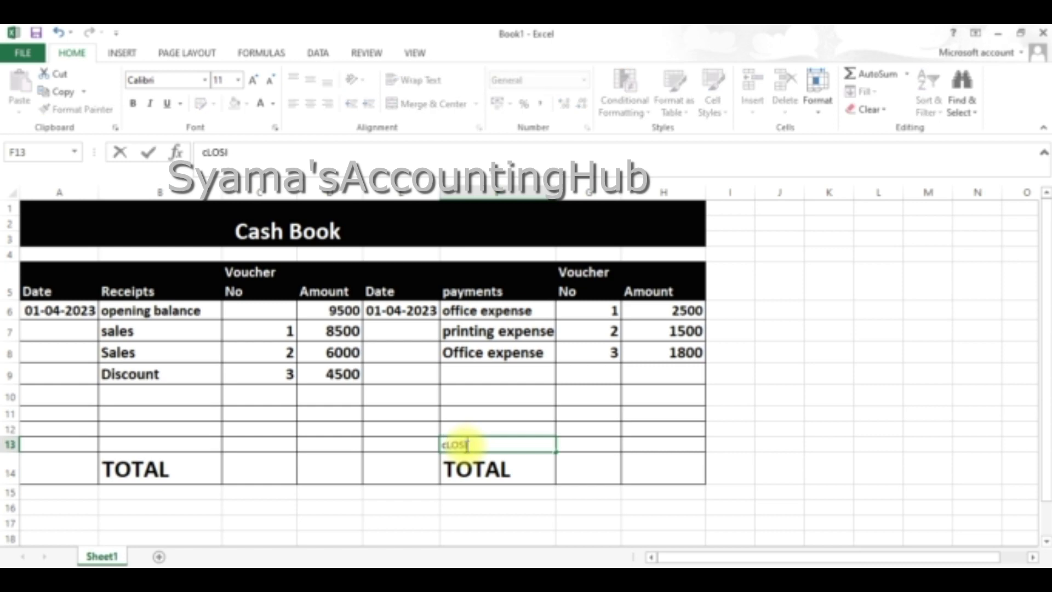
{"action": "type", "text": "NG bala"}
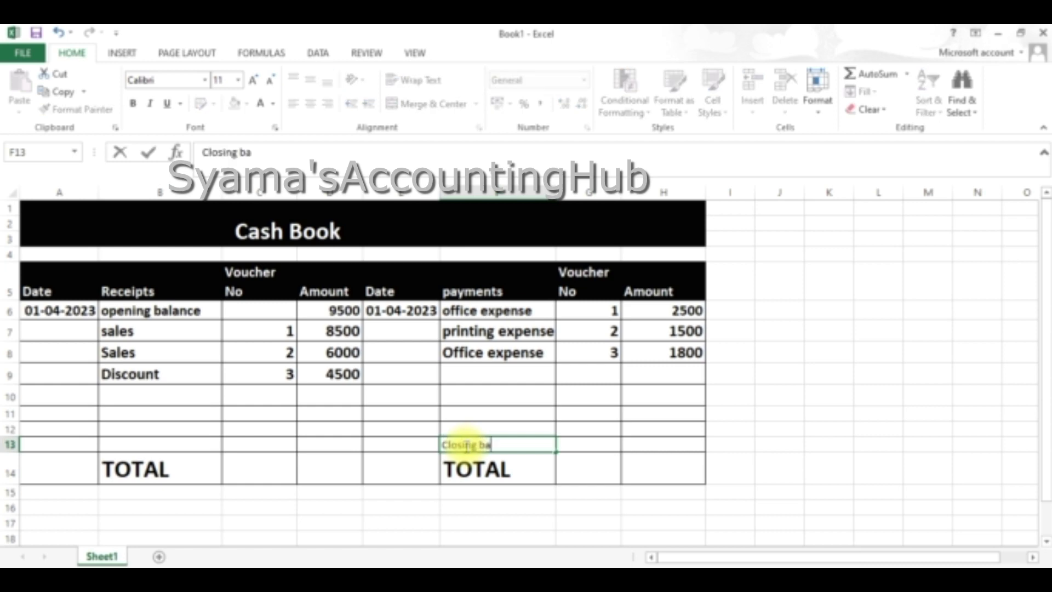
{"action": "type", "text": "nce"}
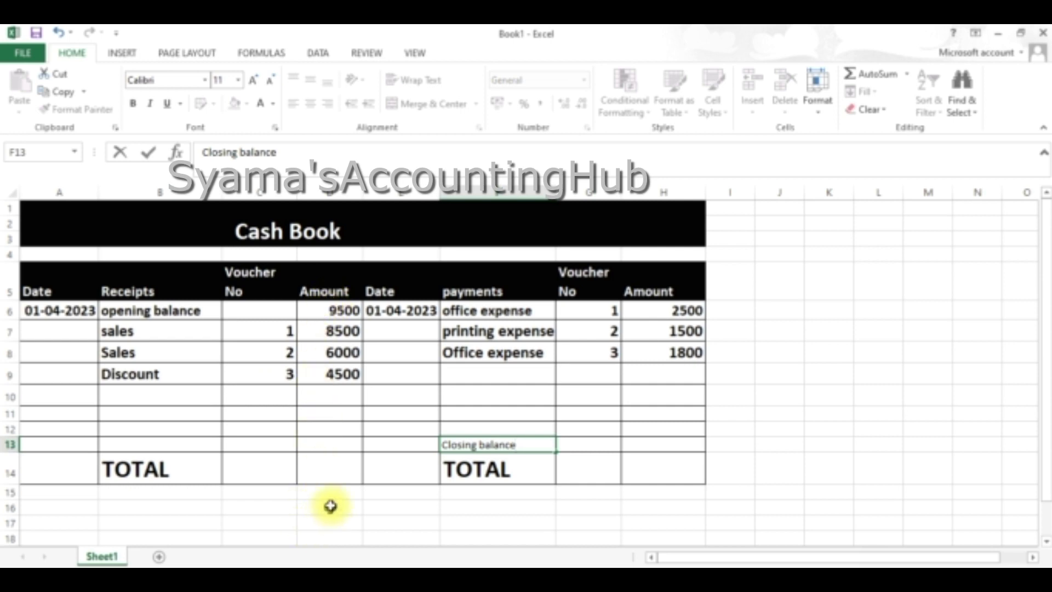
Step: Total the receipts amounts from D6 down into D14 with AutoSum
{"action": "left_click", "coordinate": [305, 284]}
{"action": "left_click_drag", "start_coordinate": [324, 307], "coordinate": [323, 470]}
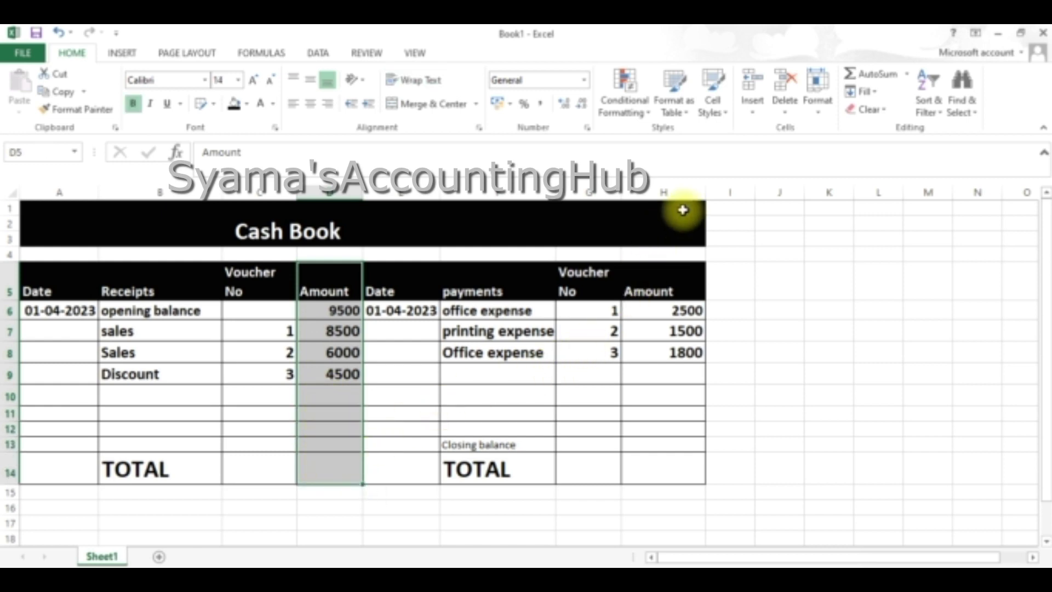
{"action": "left_click", "coordinate": [856, 75]}
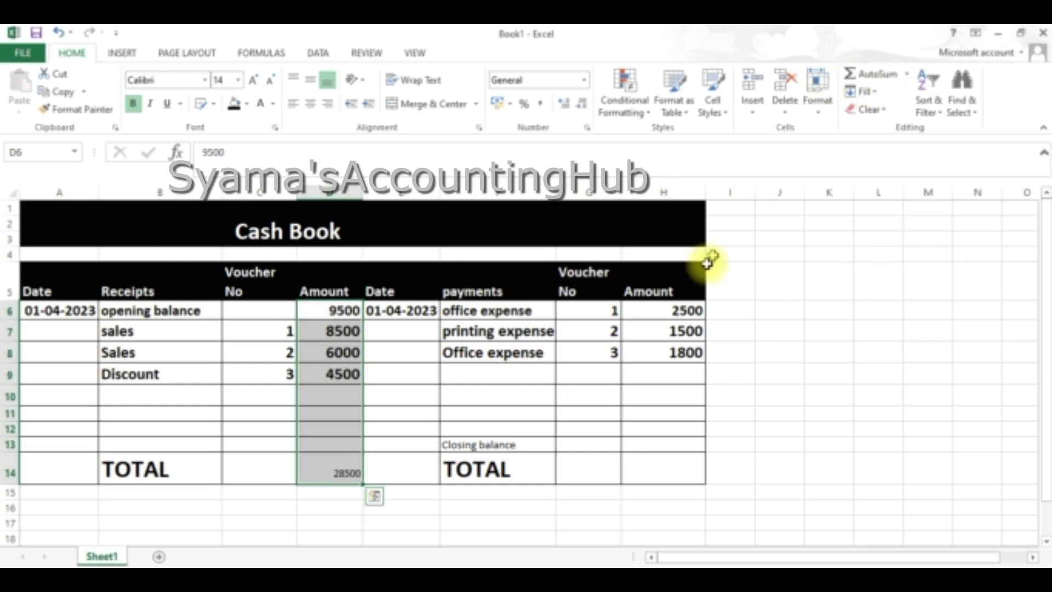
Step: Format the receipts total in D14 as bold with font size 20
{"action": "left_click", "coordinate": [340, 475]}
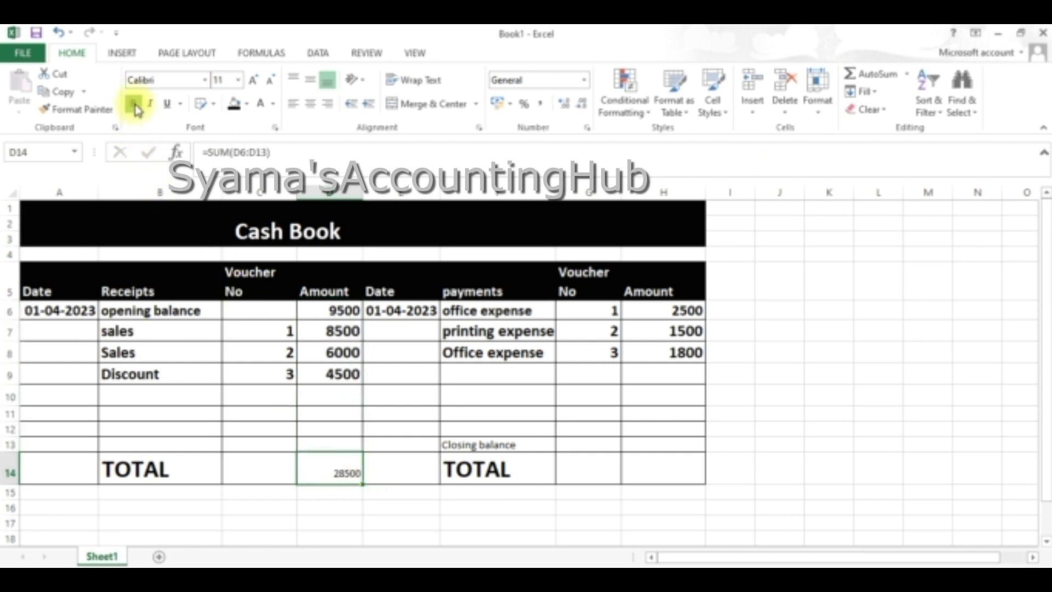
{"action": "left_click", "coordinate": [135, 108]}
{"action": "left_click", "coordinate": [238, 82]}
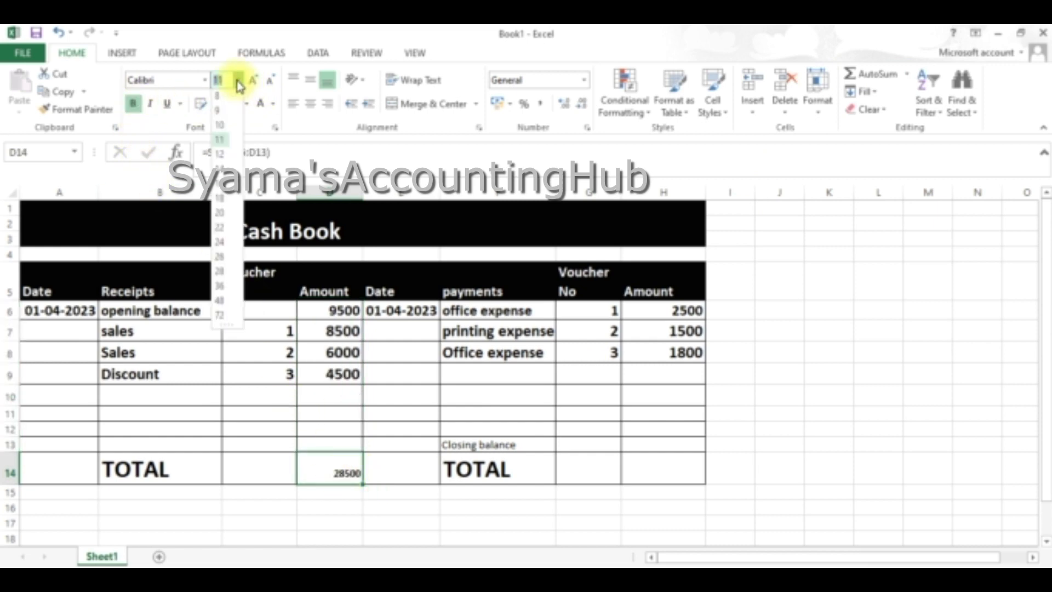
{"action": "left_click", "coordinate": [221, 217]}
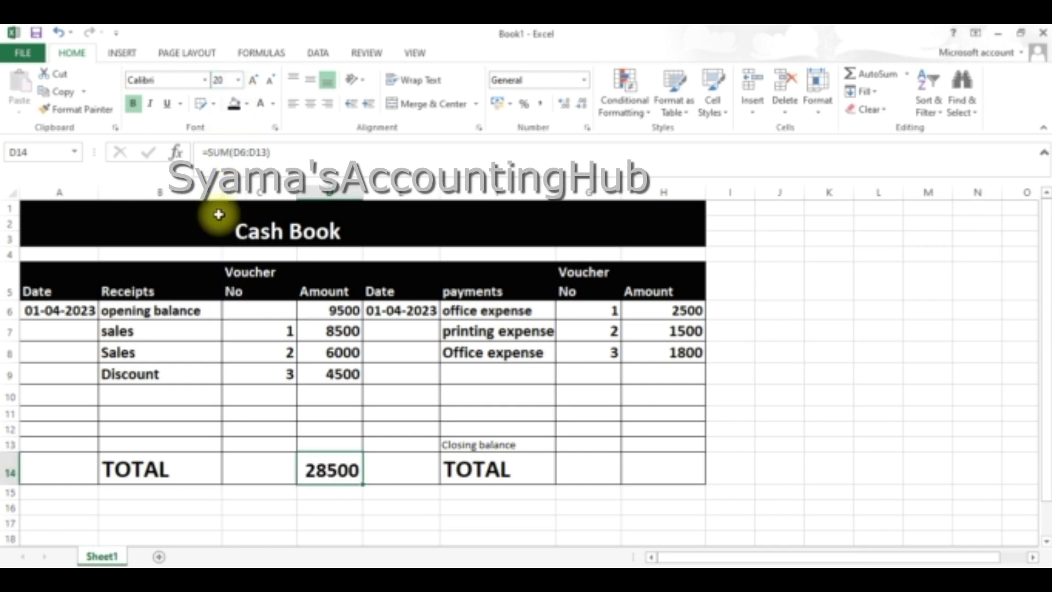
Step: Format the "Closing balance" label in F13 as bold with font size 16
{"action": "left_click", "coordinate": [534, 447]}
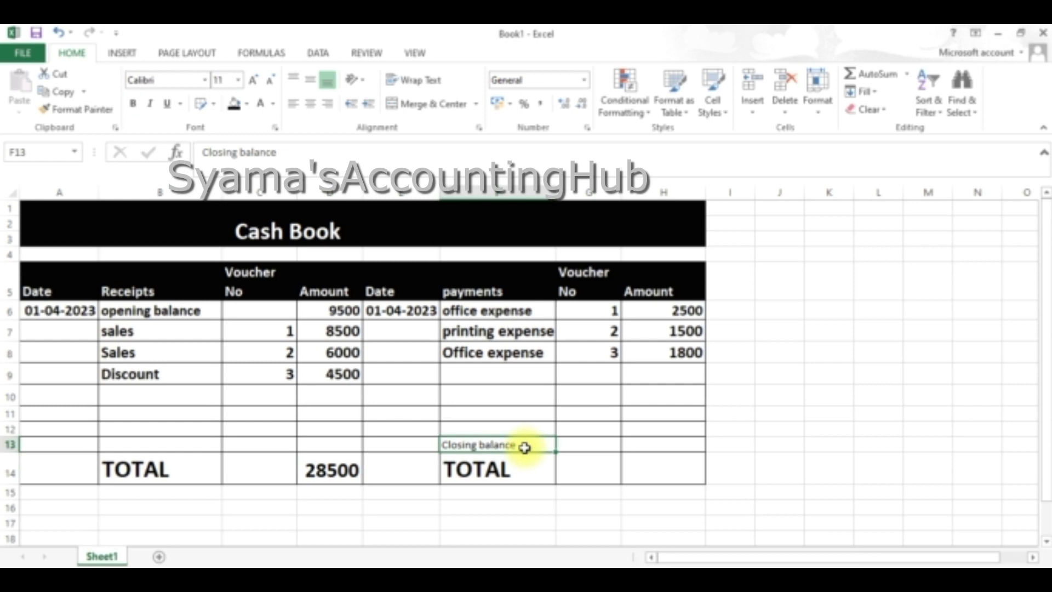
{"action": "left_click", "coordinate": [133, 104]}
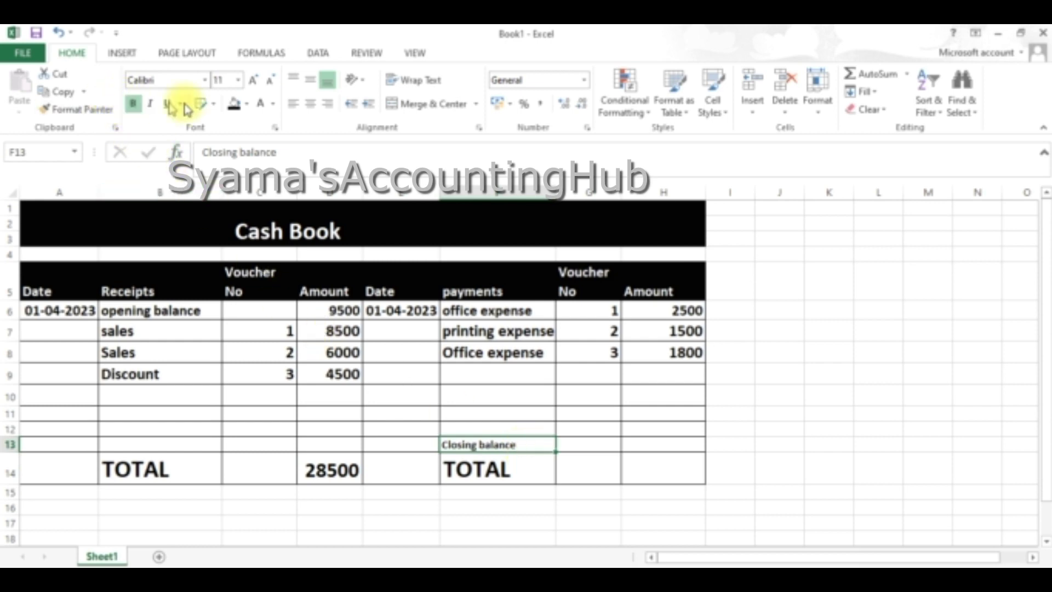
{"action": "left_click", "coordinate": [239, 81]}
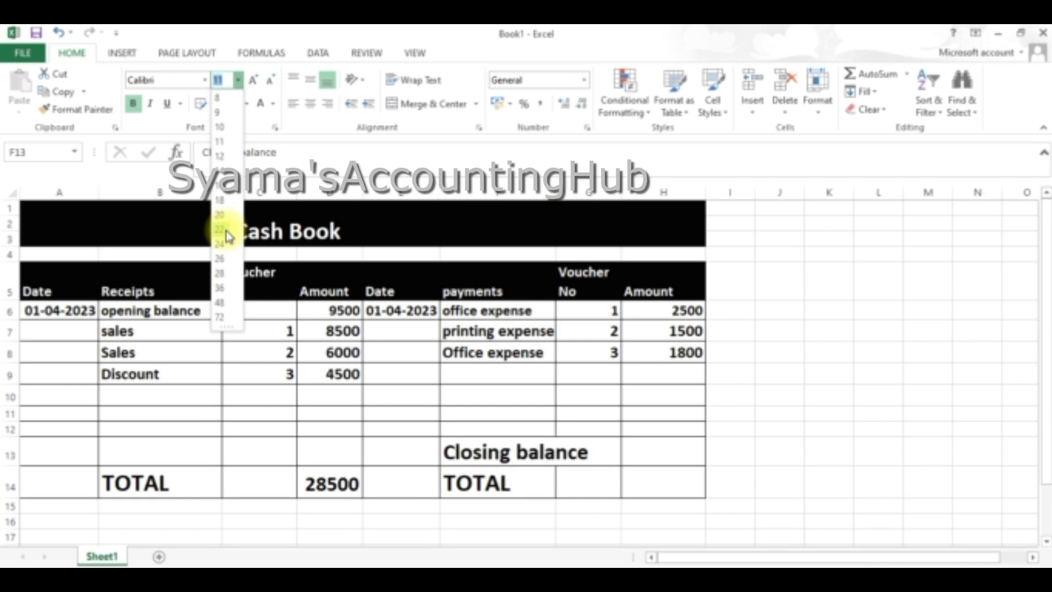
{"action": "left_click", "coordinate": [224, 187]}
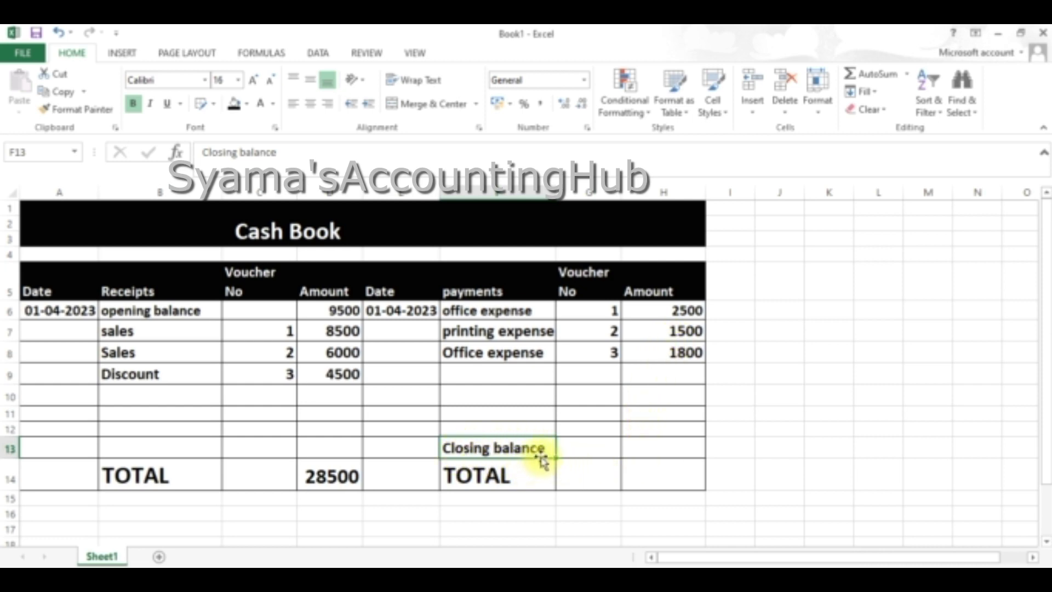
Step: Calculate the payments sum outside the table in J12 with the formula =sum(H6:H12)
{"action": "left_click", "coordinate": [775, 431]}
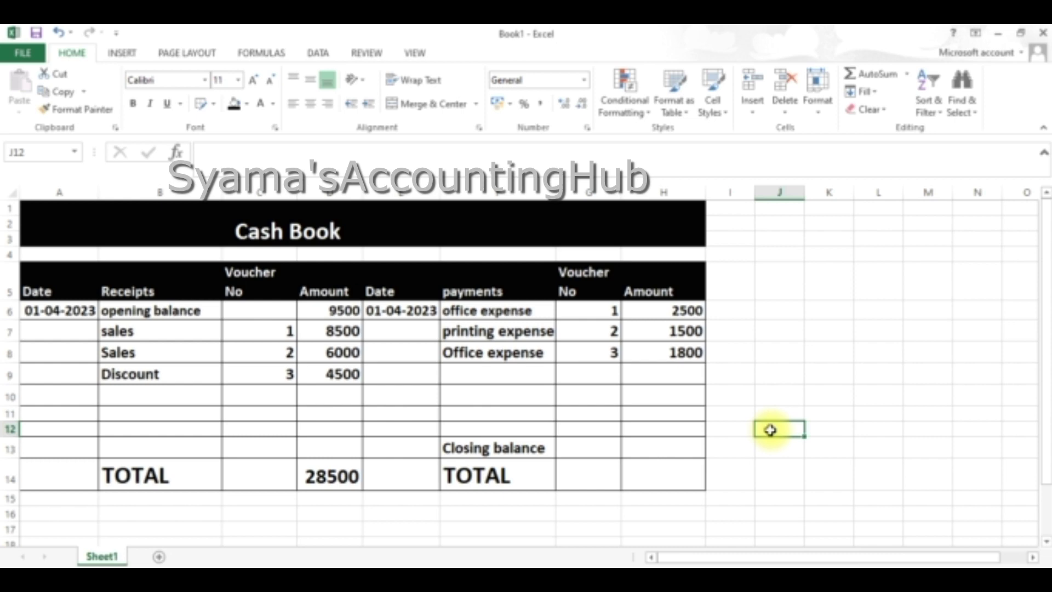
{"action": "type", "text": "="}
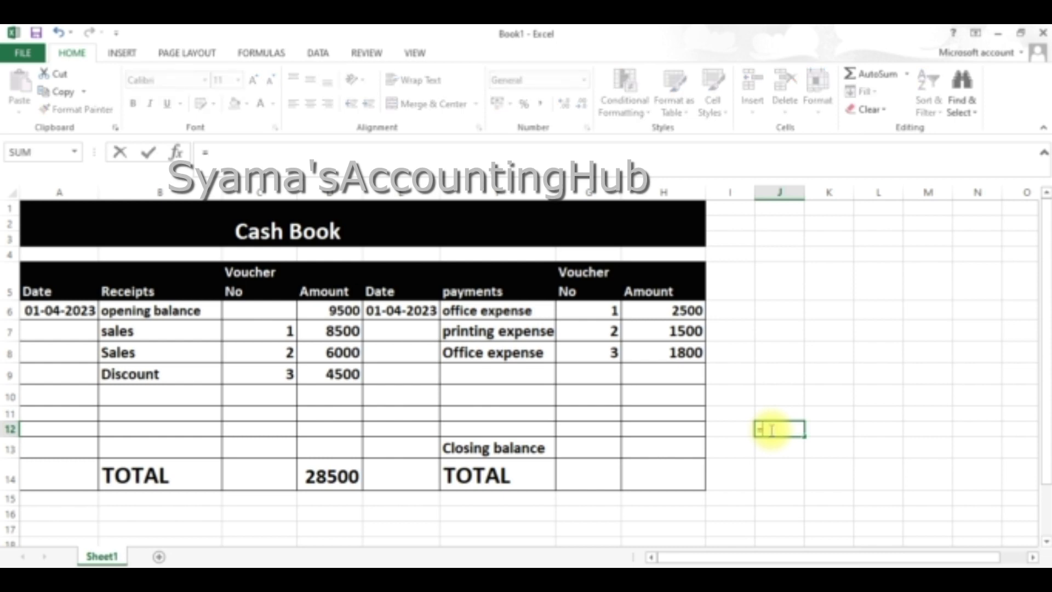
{"action": "type", "text": "sum"}
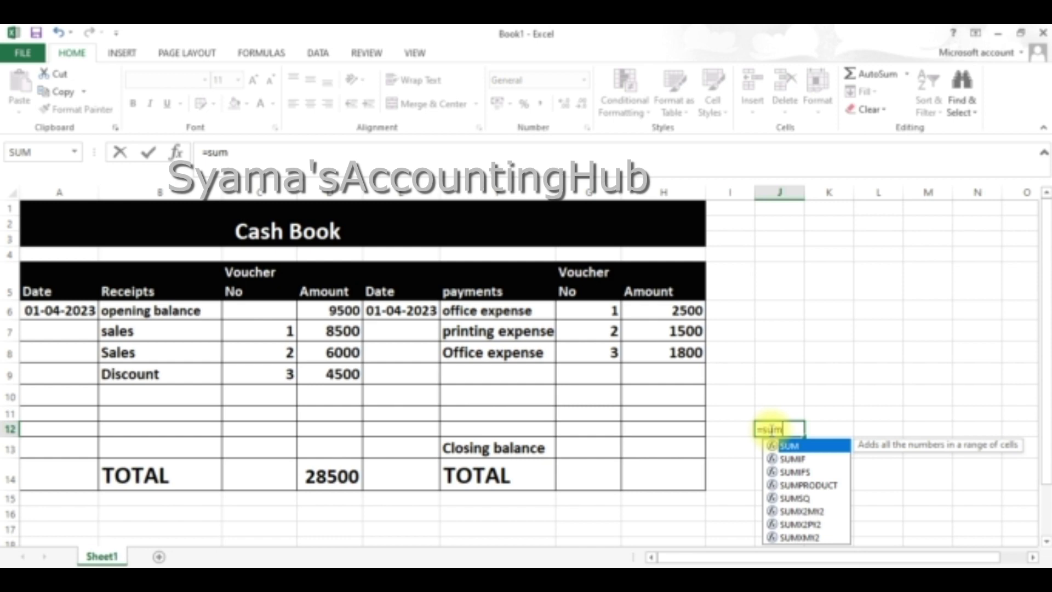
{"action": "type", "text": "("}
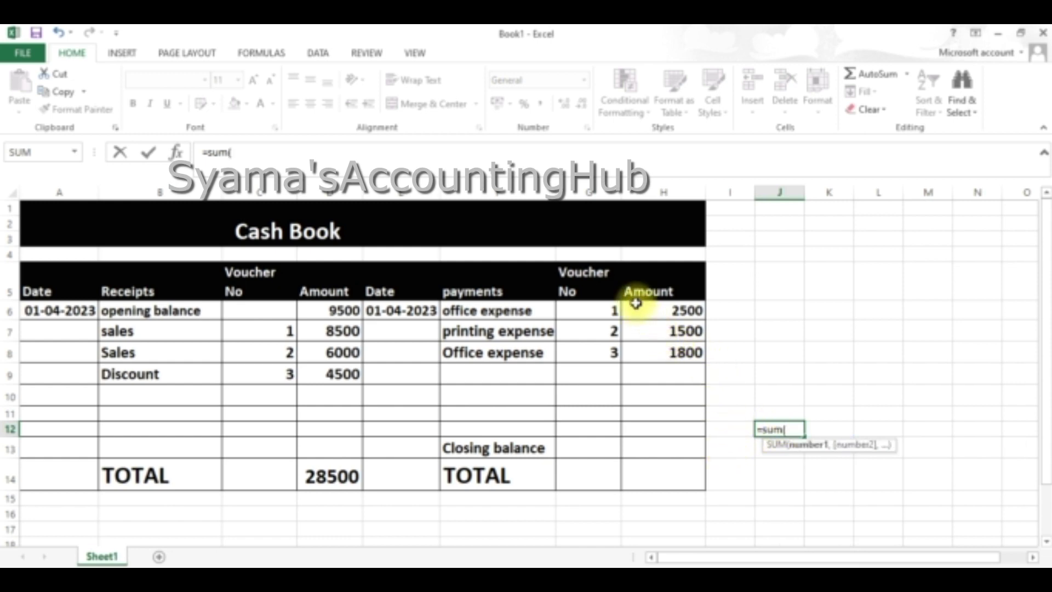
{"action": "left_click_drag", "start_coordinate": [635, 306], "coordinate": [655, 427]}
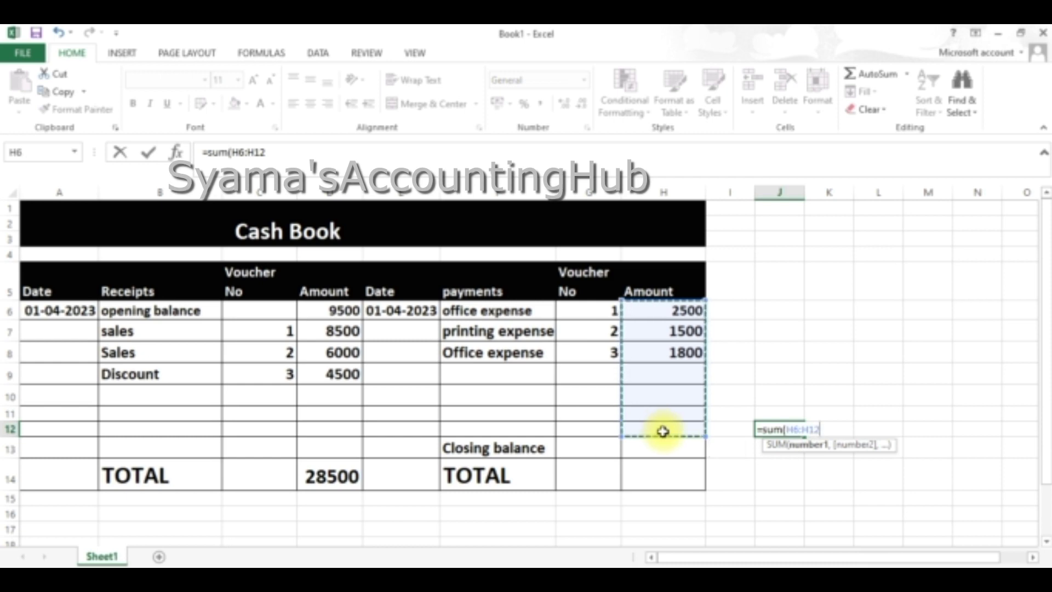
{"action": "type", "text": ")"}
{"action": "key", "text": "Return"}
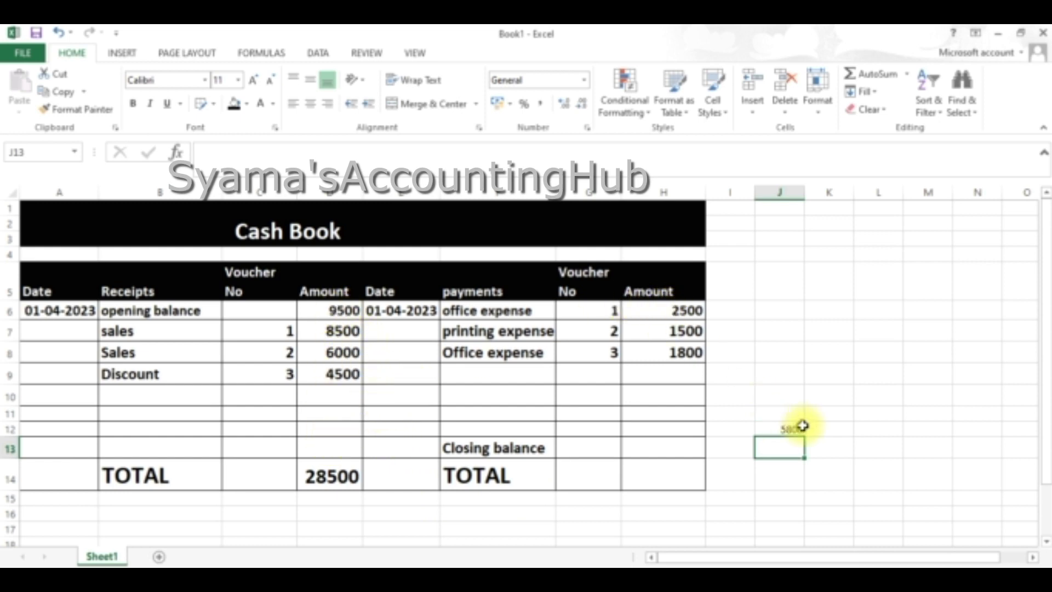
Step: Calculate the closing balance in H13 by subtracting the payments sum from the receipts total with =D14-J12
{"action": "left_click", "coordinate": [637, 452]}
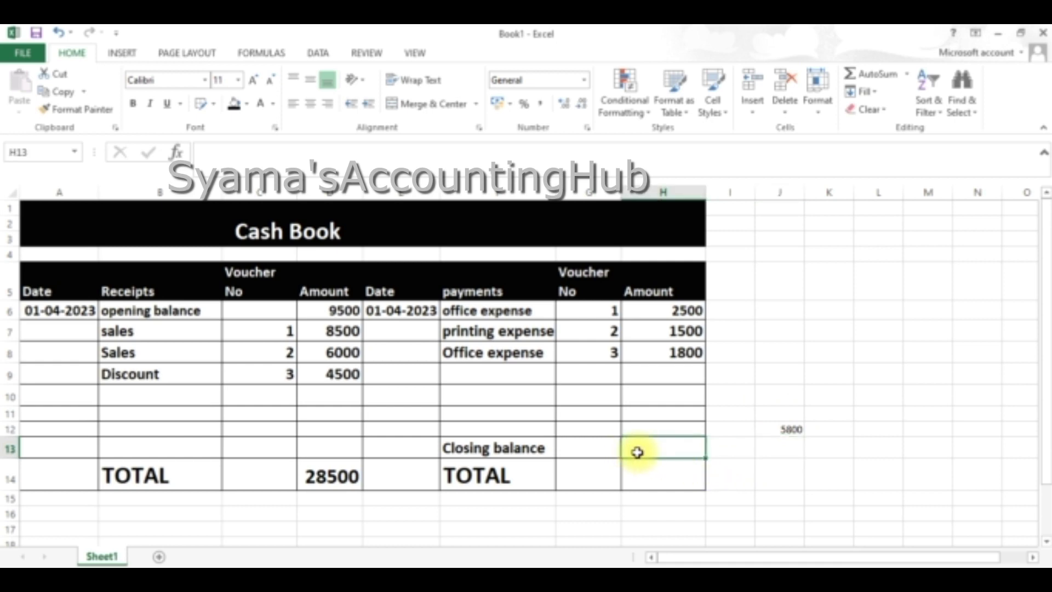
{"action": "type", "text": "="}
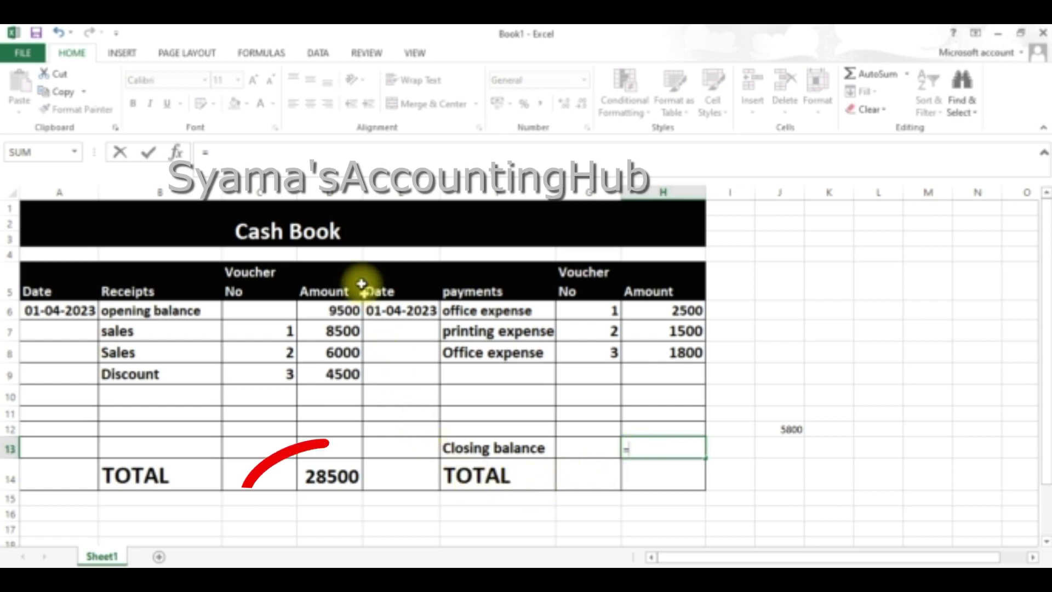
{"action": "left_click", "coordinate": [330, 477]}
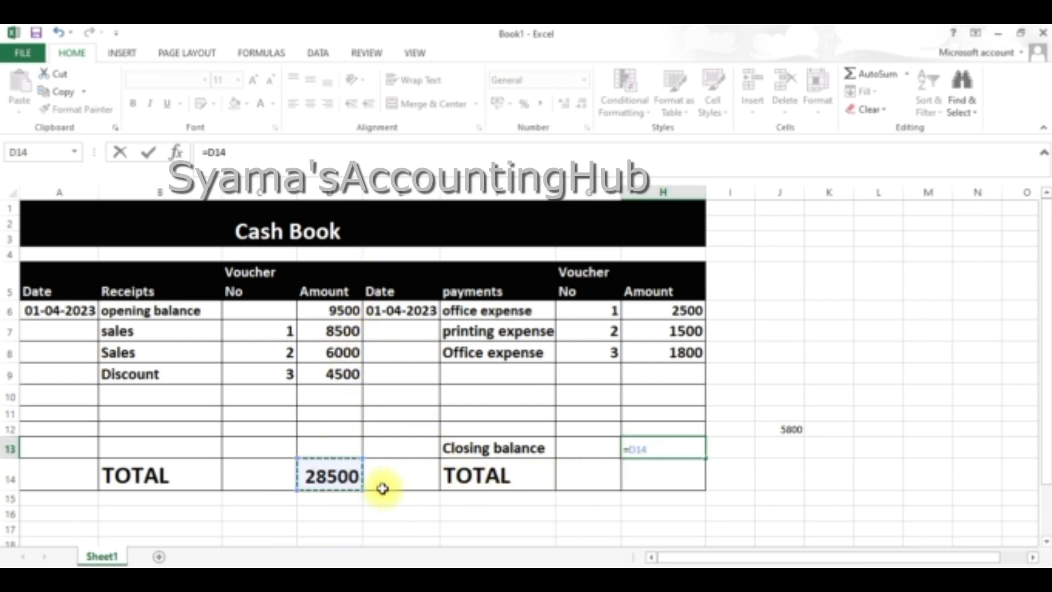
{"action": "type", "text": "-"}
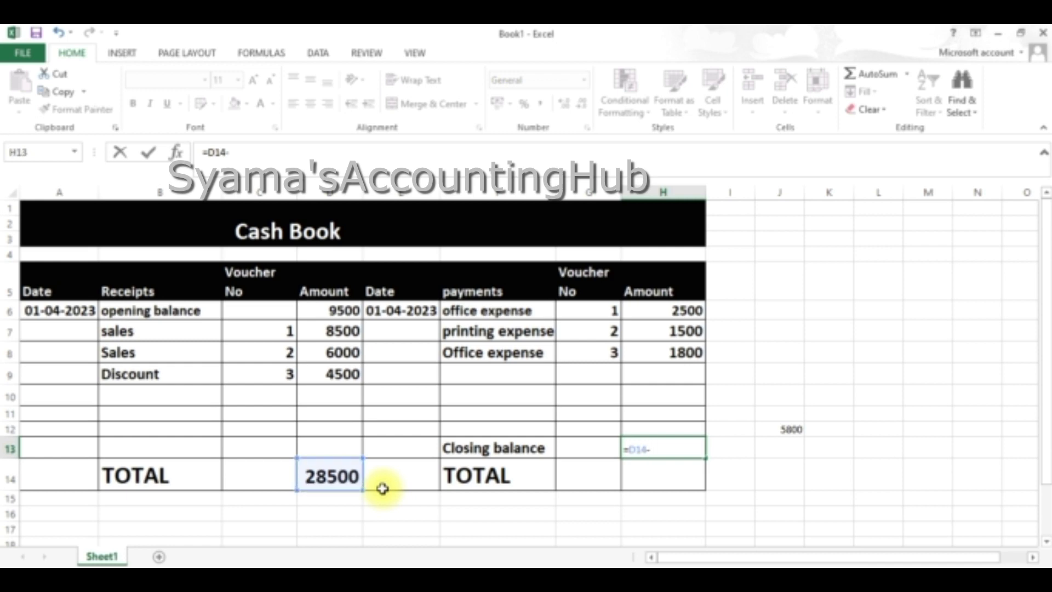
{"action": "left_click", "coordinate": [792, 429]}
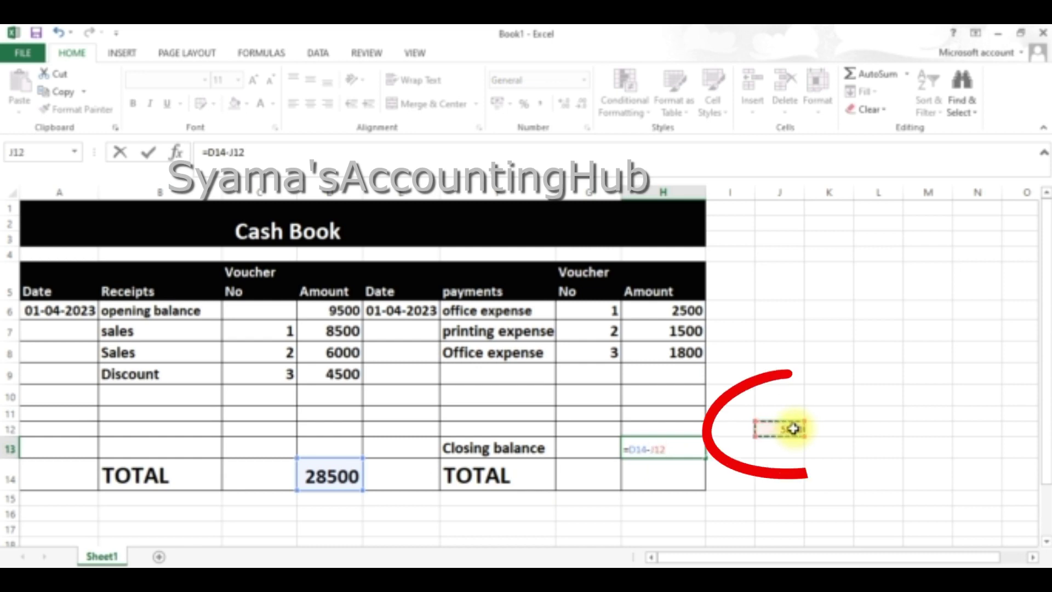
{"action": "key", "text": "Return"}
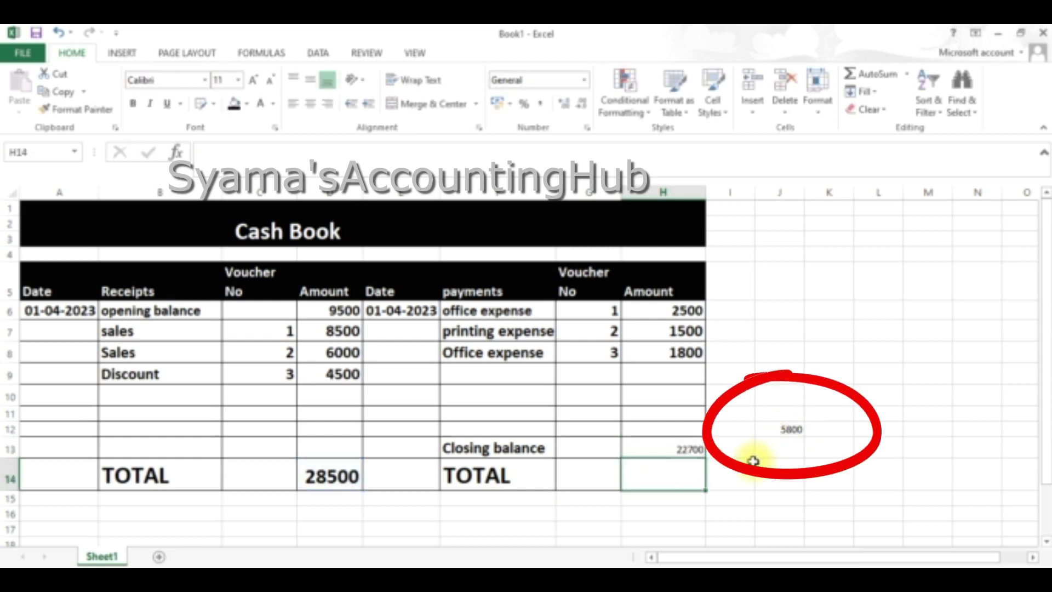
Step: Format the closing balance amount in H13 as bold with font size 16
{"action": "left_click", "coordinate": [667, 449]}
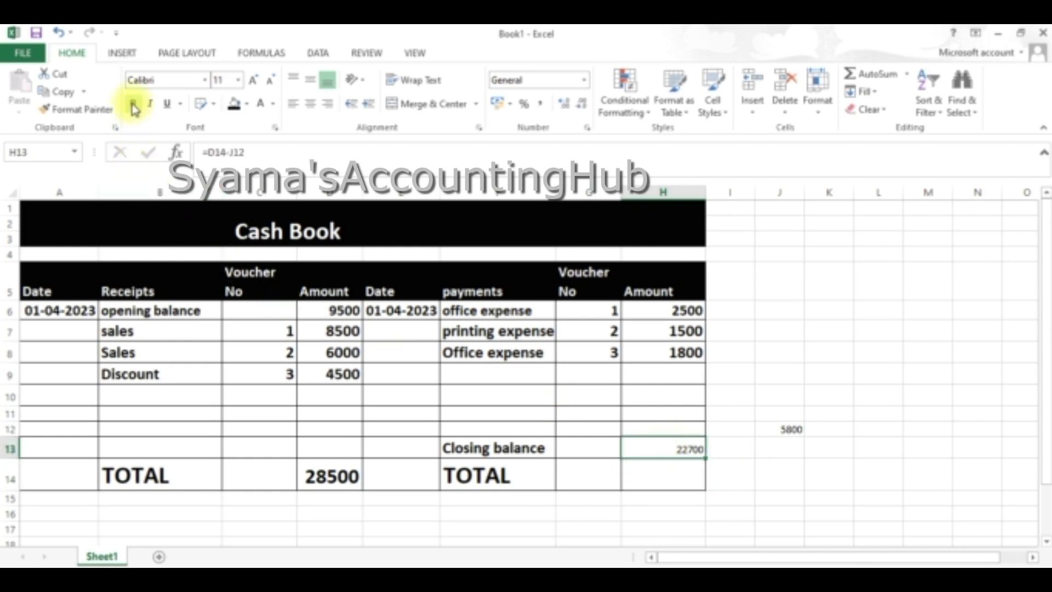
{"action": "left_click", "coordinate": [133, 103]}
{"action": "left_click", "coordinate": [239, 81]}
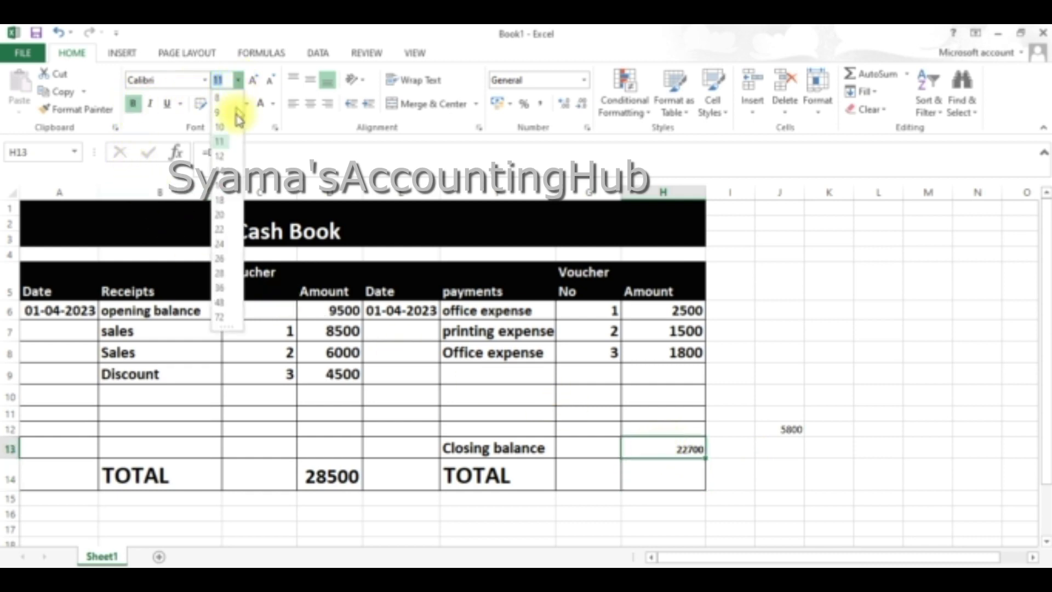
{"action": "left_click", "coordinate": [223, 186]}
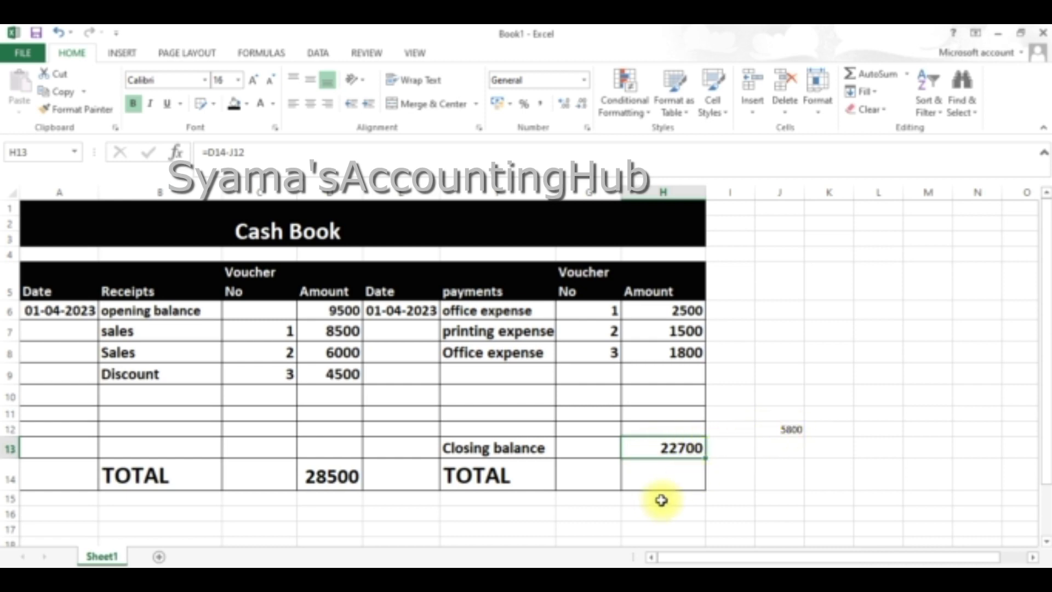
Step: Calculate the payments-side total in H14 by adding the closing balance and the payments sum with =H13+J12
{"action": "left_click", "coordinate": [660, 482]}
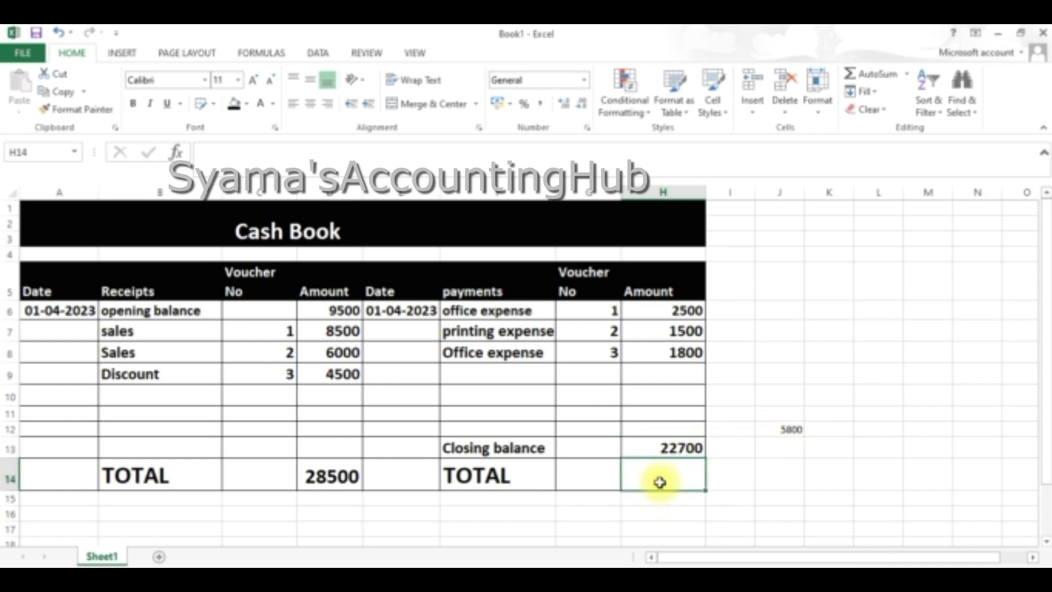
{"action": "type", "text": "="}
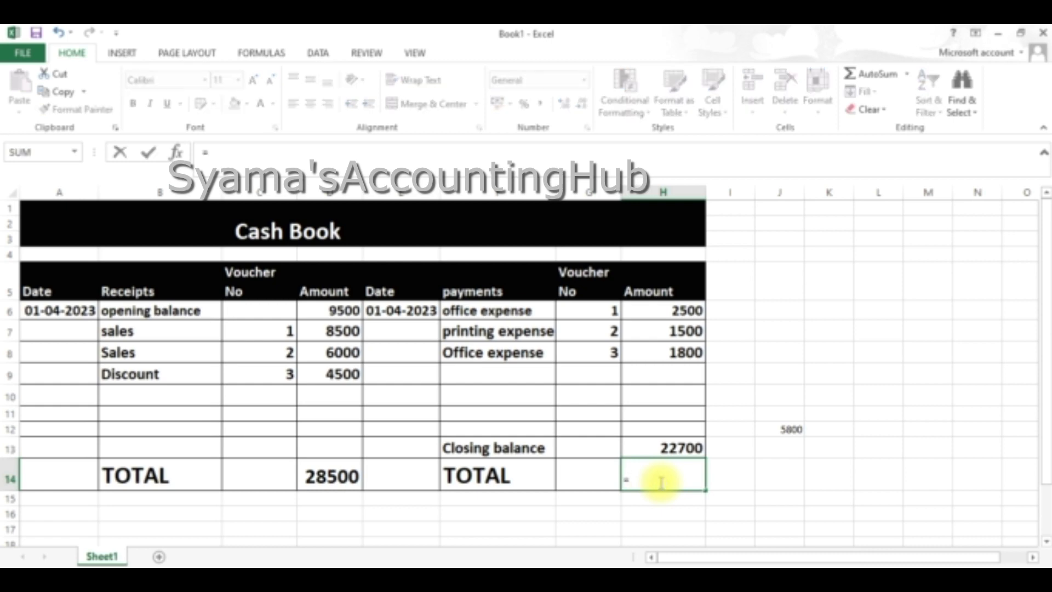
{"action": "left_click", "coordinate": [657, 447]}
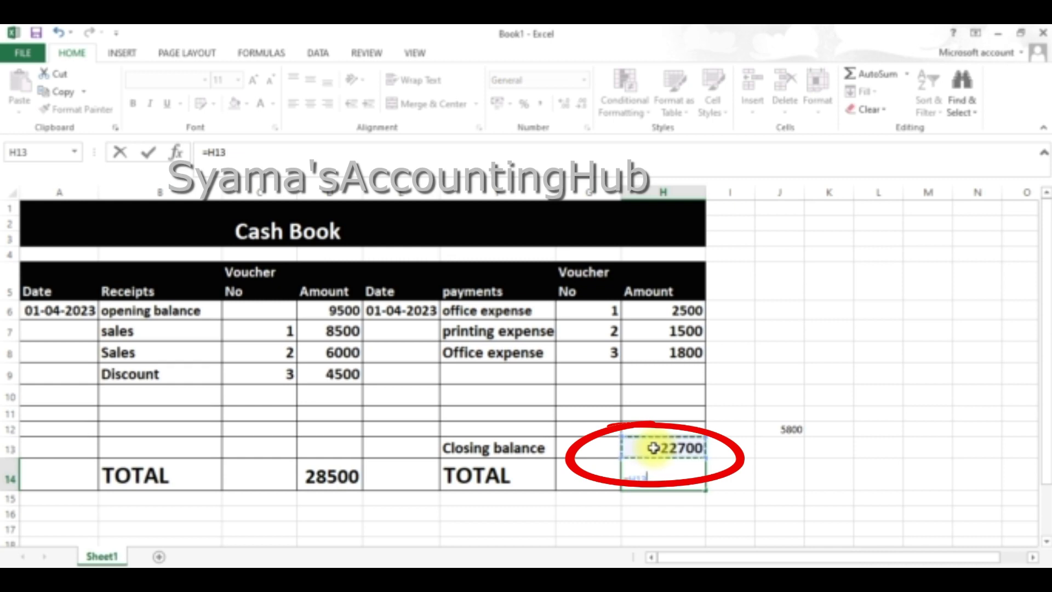
{"action": "type", "text": "+"}
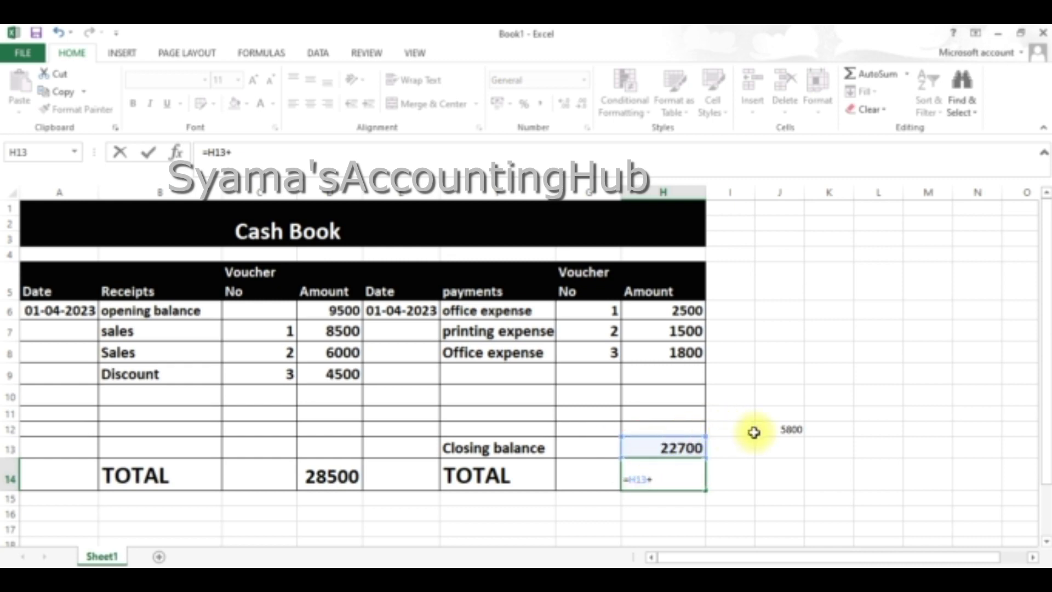
{"action": "left_click", "coordinate": [771, 432]}
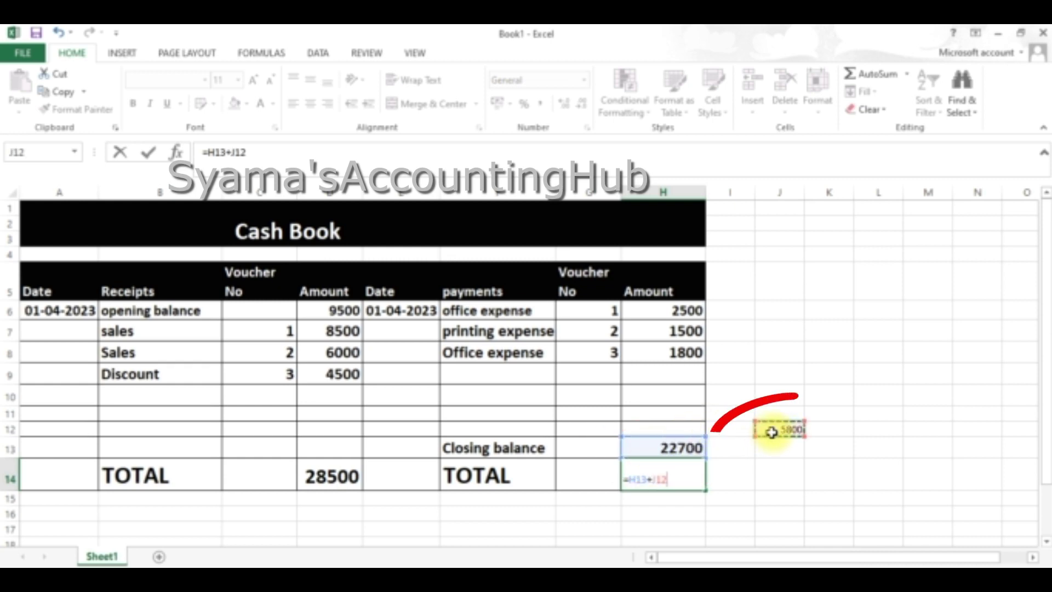
{"action": "key", "text": "Return"}
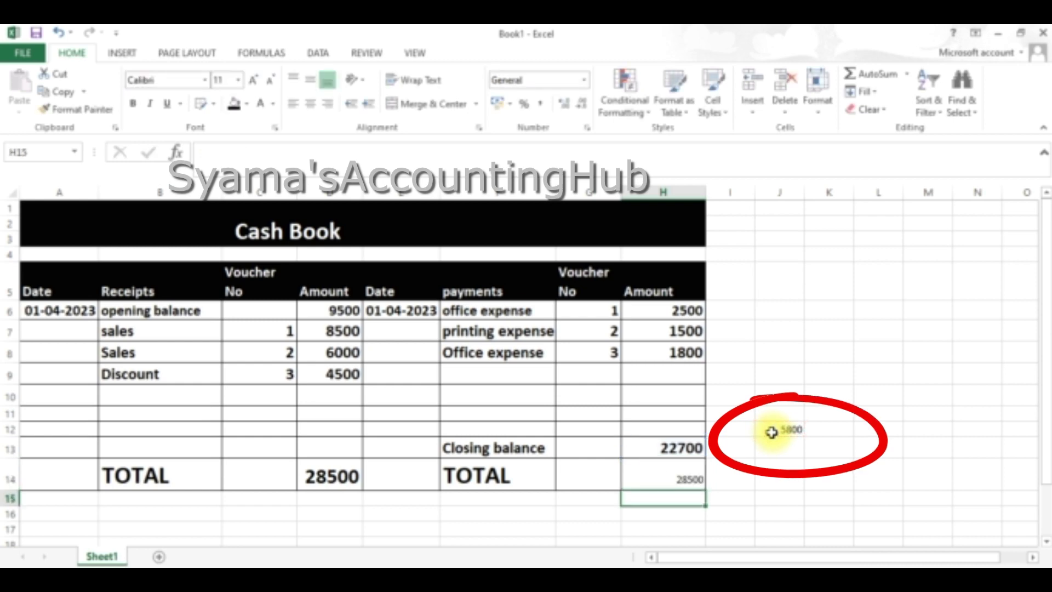
Step: Format the payments-side total in H14 as bold with font size 20
{"action": "left_click", "coordinate": [683, 481]}
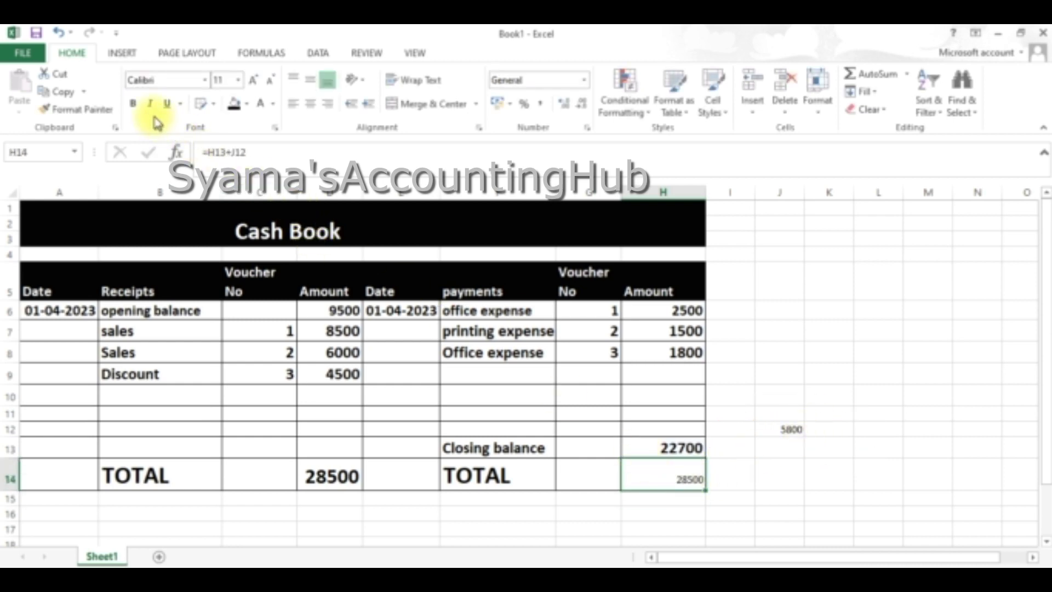
{"action": "left_click", "coordinate": [133, 104]}
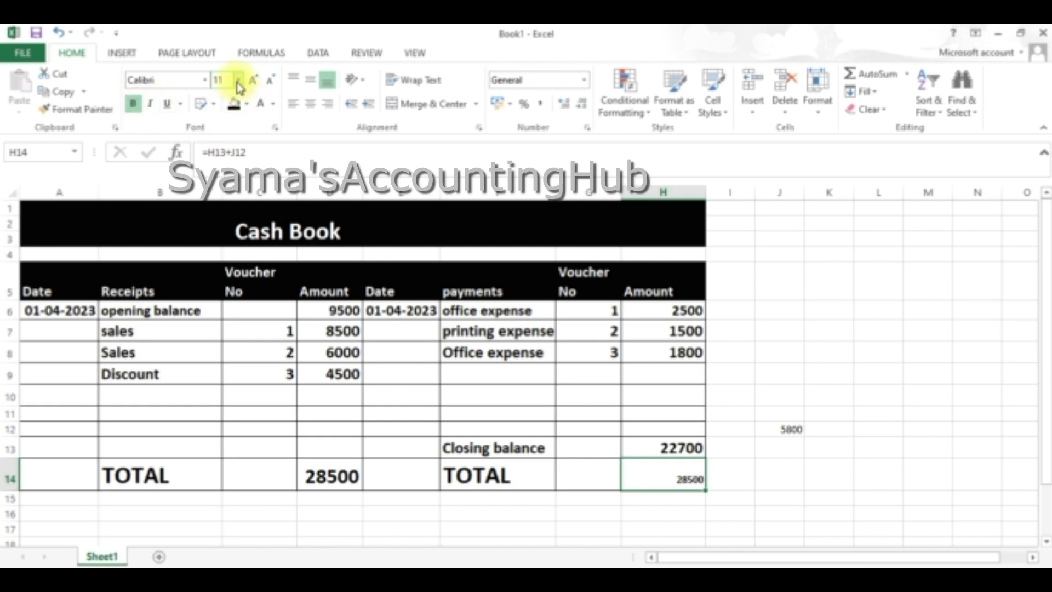
{"action": "left_click", "coordinate": [238, 83]}
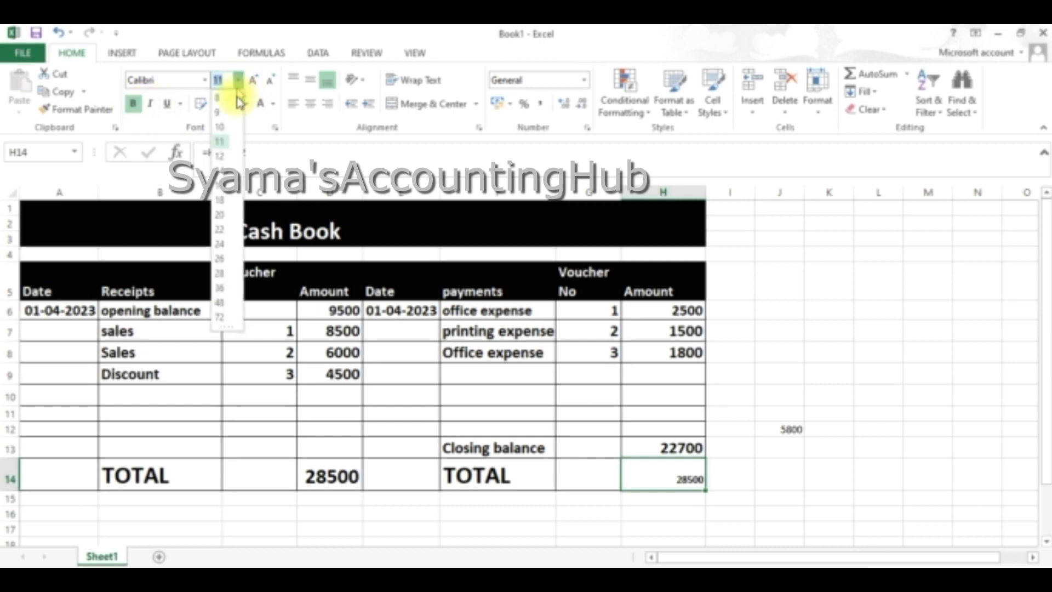
{"action": "left_click", "coordinate": [227, 214]}
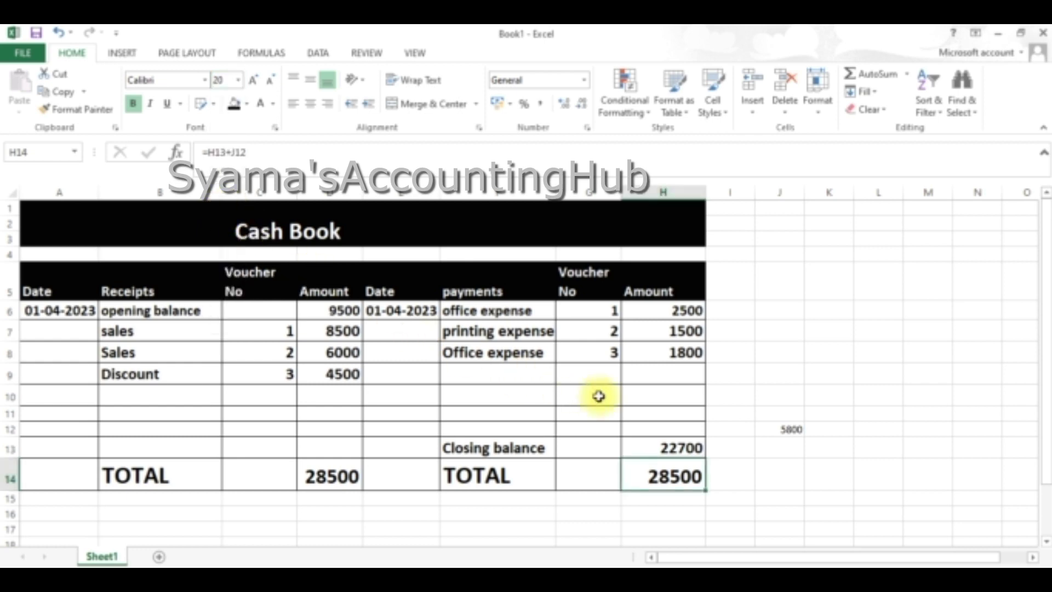
Step: Increase the font size of the closing balance amount in H13 to 18
{"action": "left_click", "coordinate": [664, 447]}
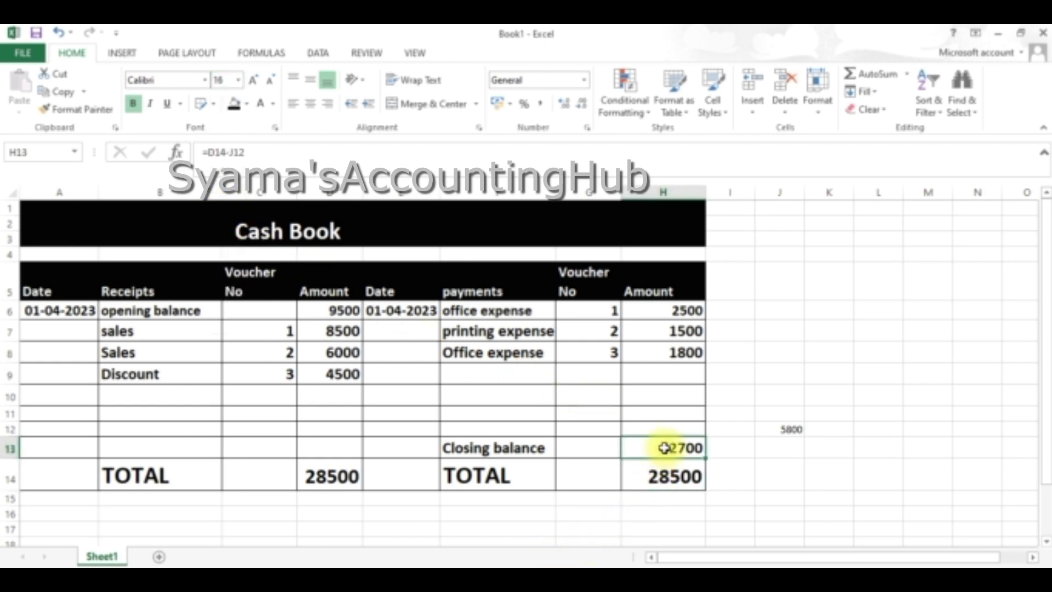
{"action": "left_click", "coordinate": [238, 82]}
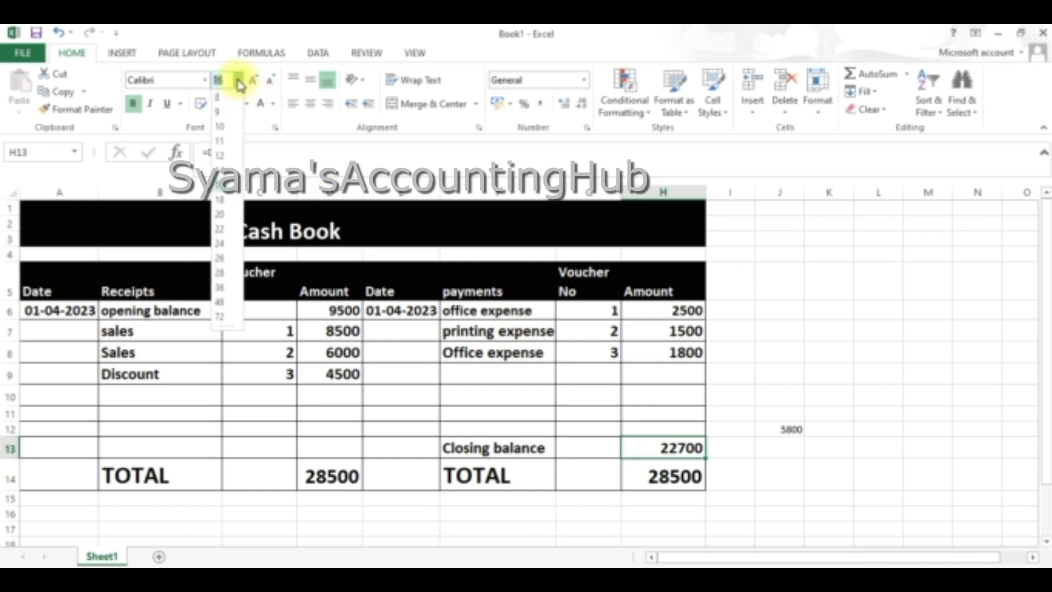
{"action": "left_click", "coordinate": [222, 200]}
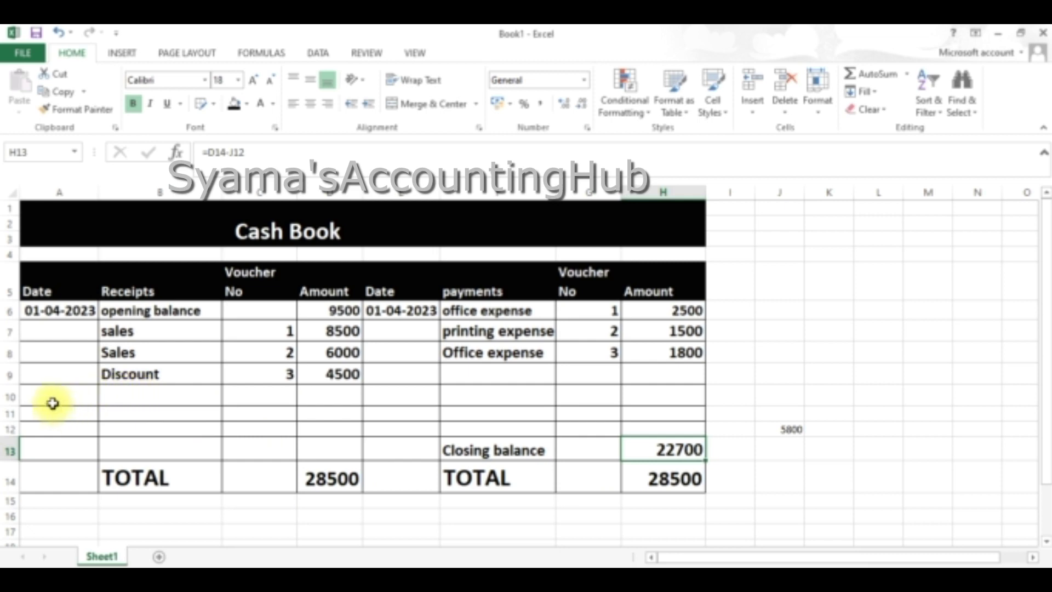
Step: Add a receipts entry in row 10 with the description "Sales" and the amount 5200, leaving its voucher number blank
{"action": "left_click", "coordinate": [113, 397]}
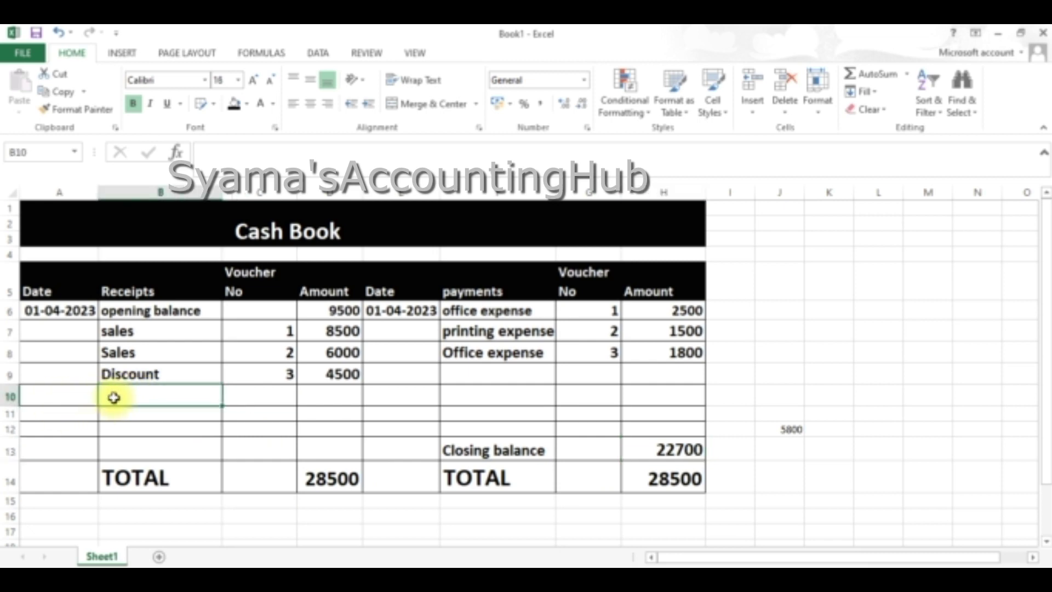
{"action": "type", "text": "Sales"}
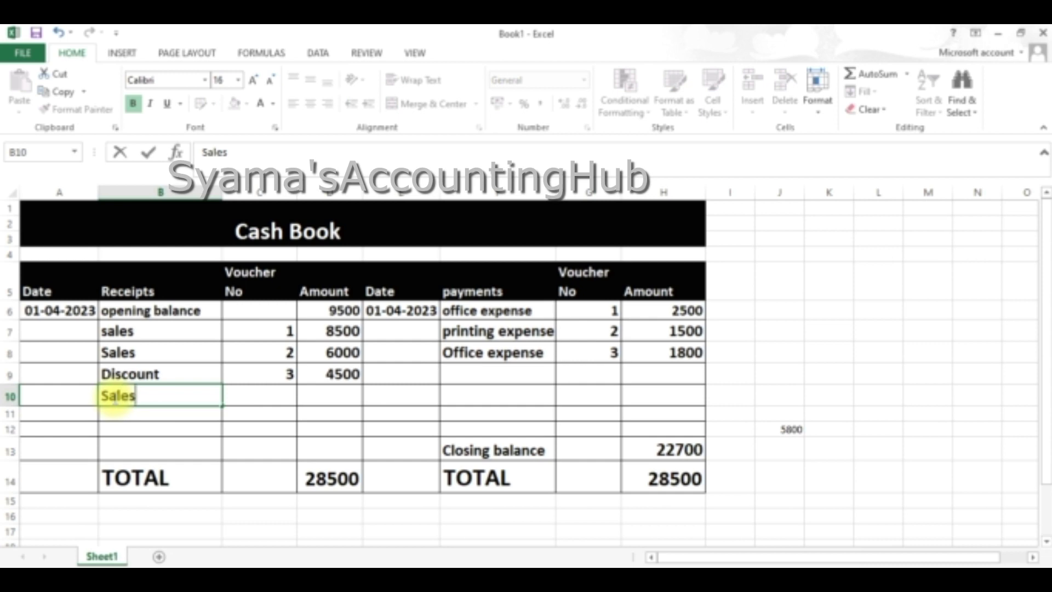
{"action": "key", "text": "Tab"}
{"action": "key", "text": "Tab"}
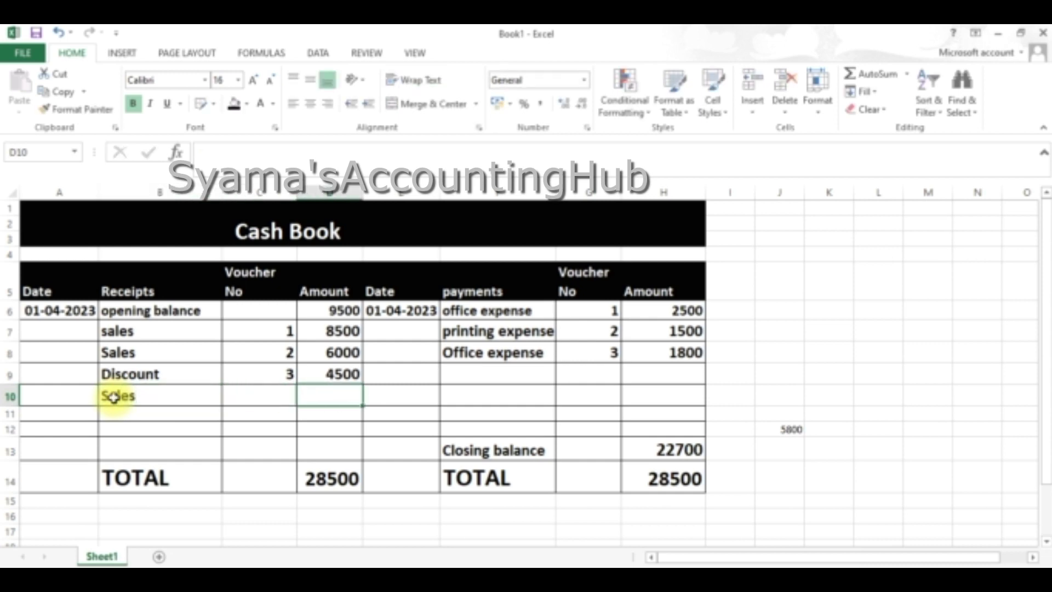
{"action": "type", "text": "5200"}
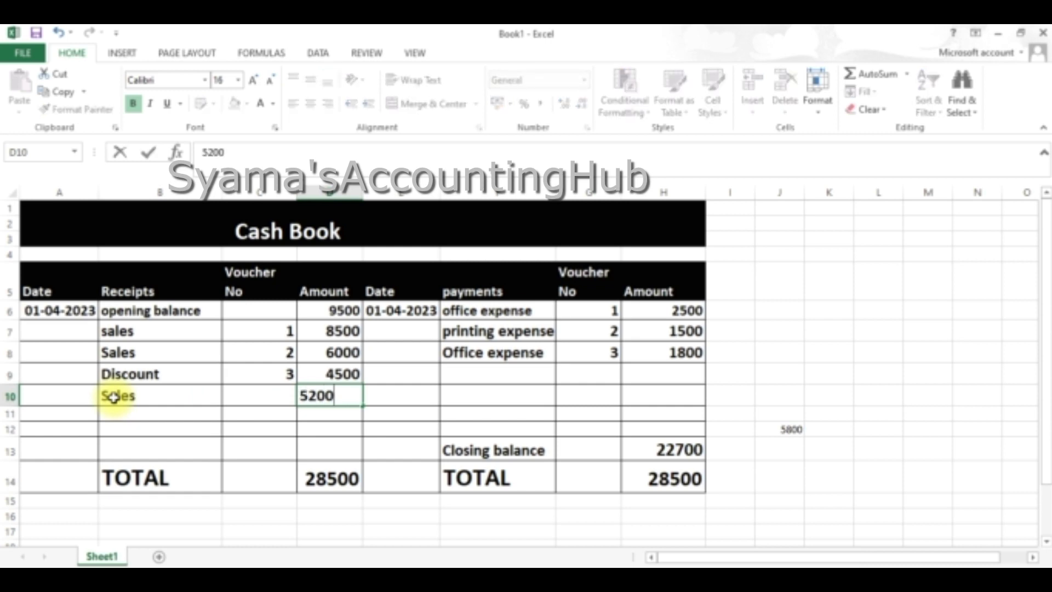
{"action": "key", "text": "Return"}
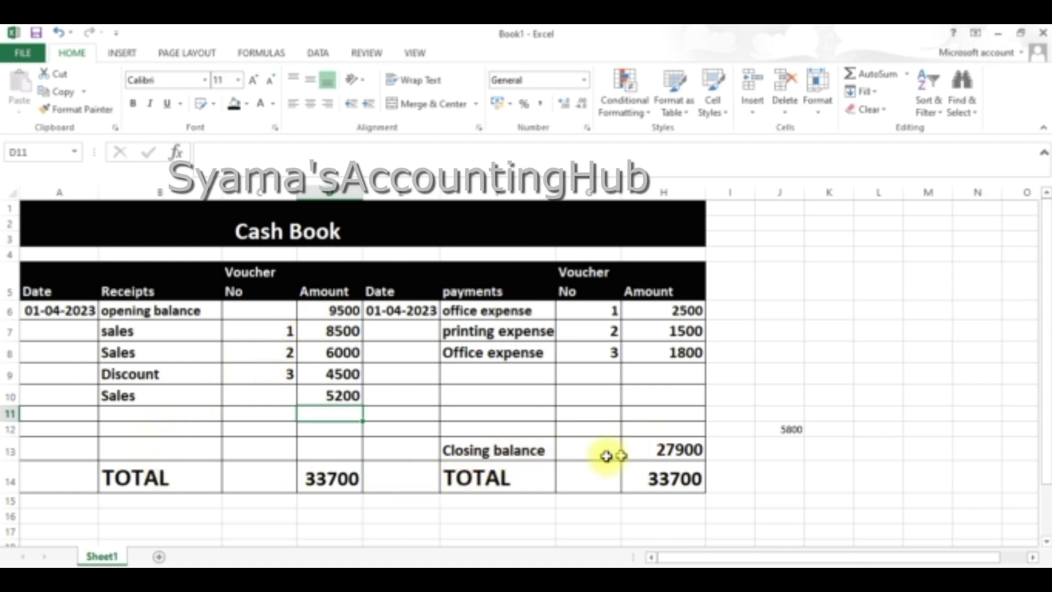
Step: Highlight the closing balance cells F13:H13 with a black fill and white font color
{"action": "left_click", "coordinate": [445, 446]}
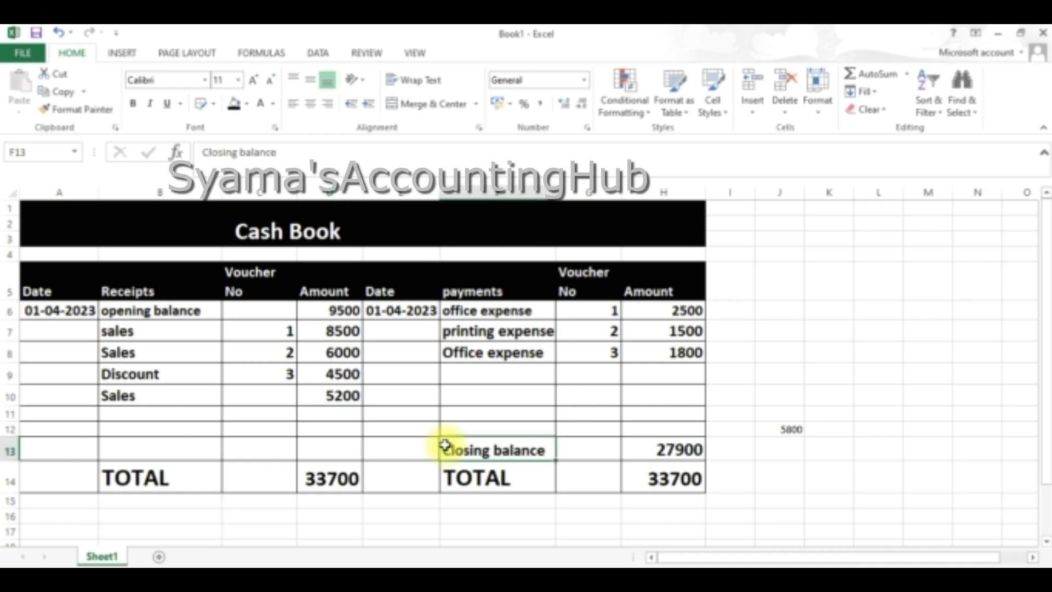
{"action": "left_click_drag", "start_coordinate": [523, 451], "coordinate": [636, 443]}
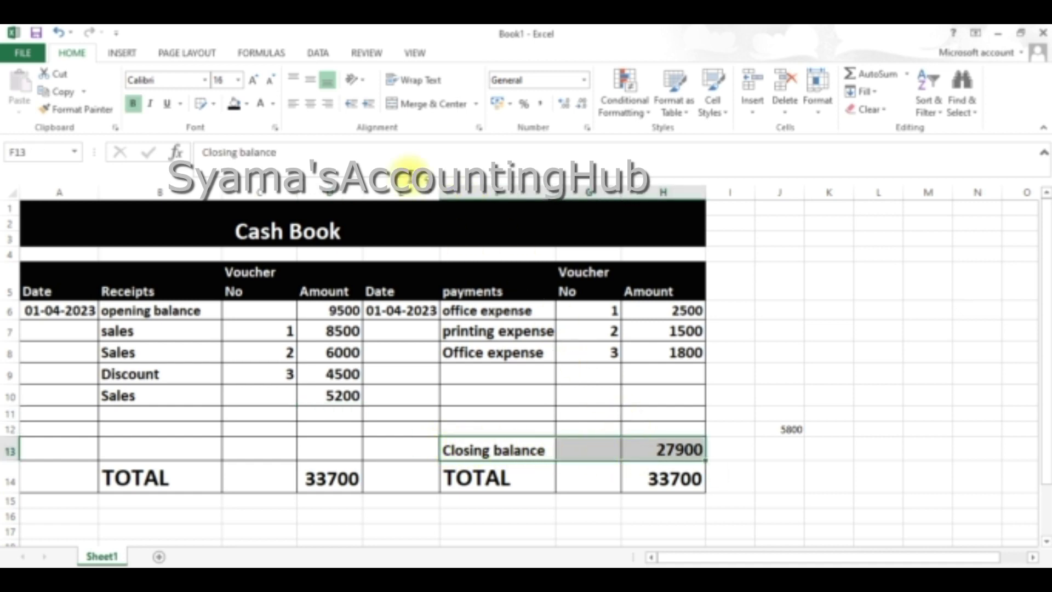
{"action": "left_click", "coordinate": [252, 110]}
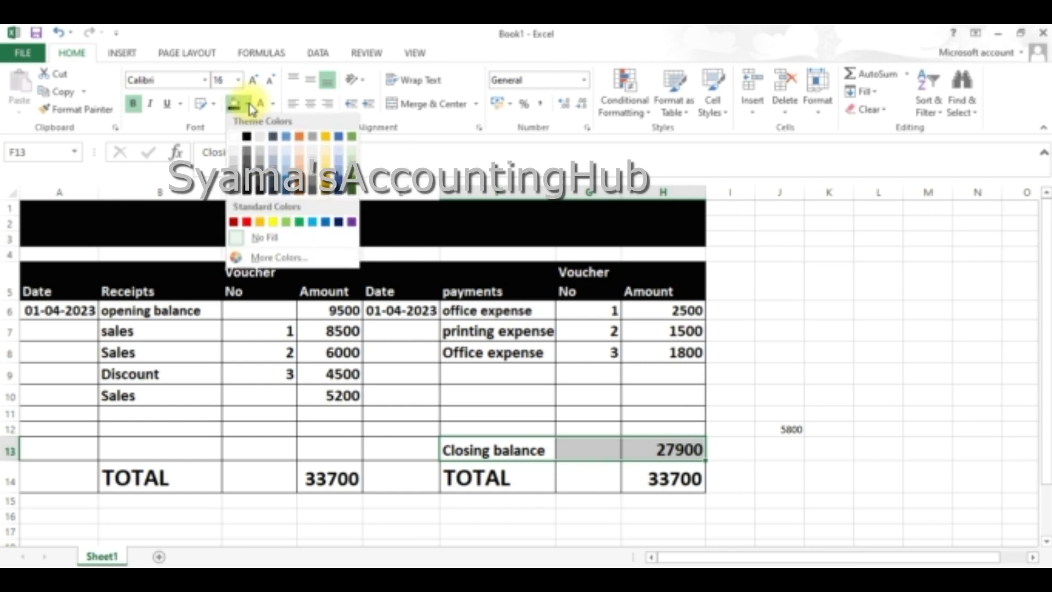
{"action": "left_click", "coordinate": [250, 140]}
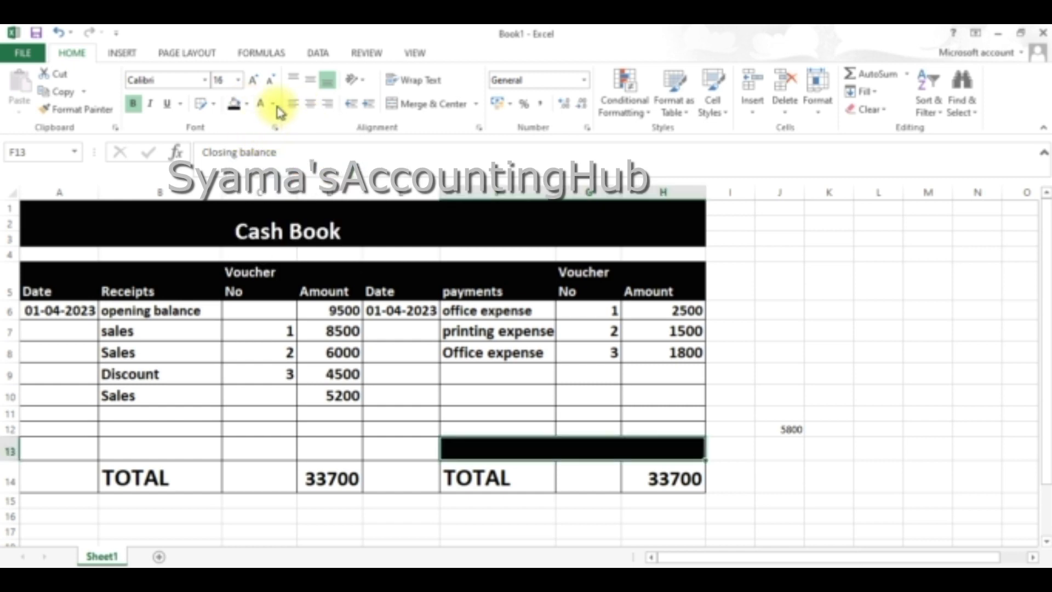
{"action": "left_click", "coordinate": [274, 104]}
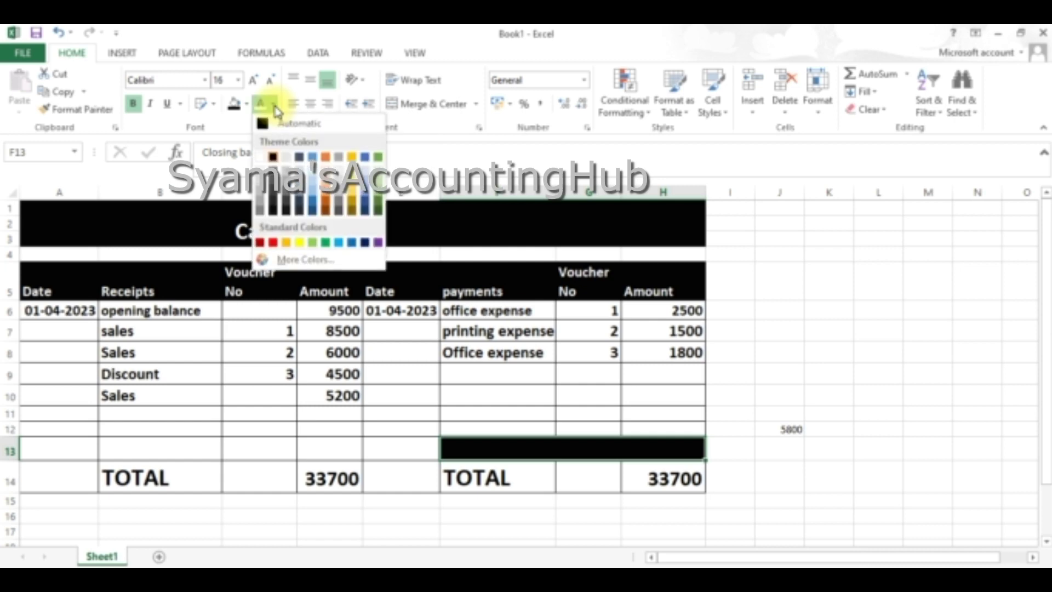
{"action": "left_click", "coordinate": [264, 157]}
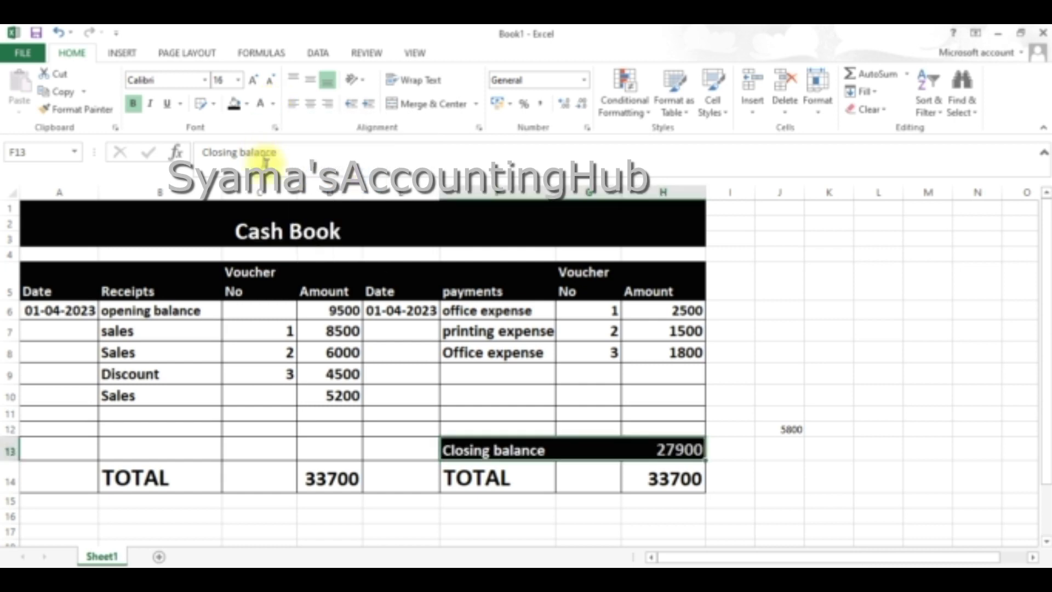